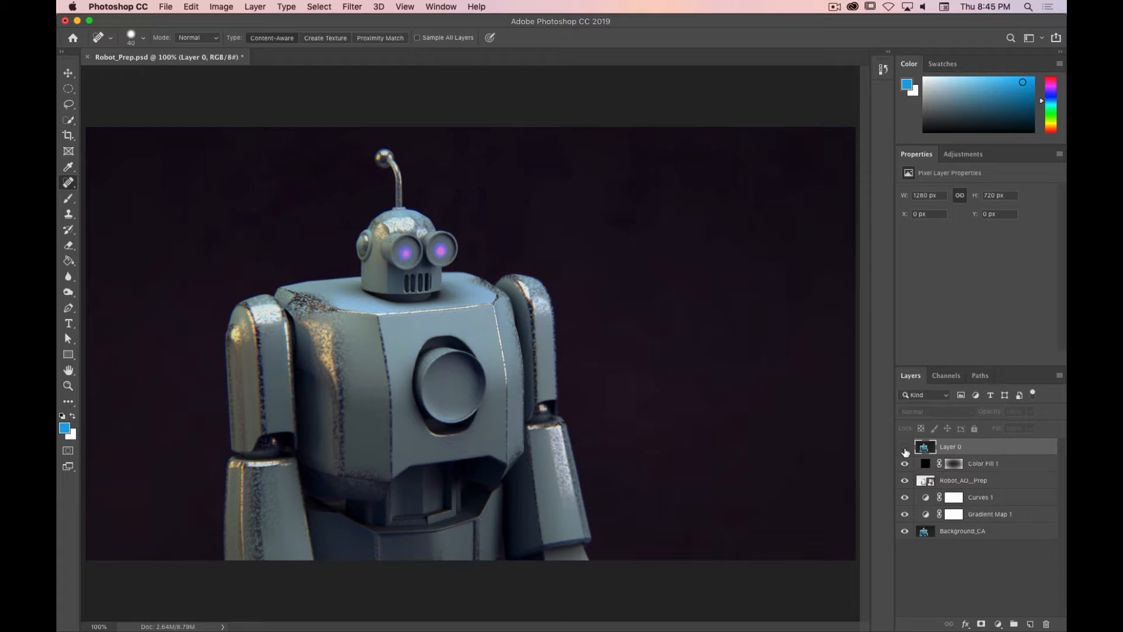
Step: Turn on the visibility of Layer 0 in Robot_Prep.psd
click(905, 449)
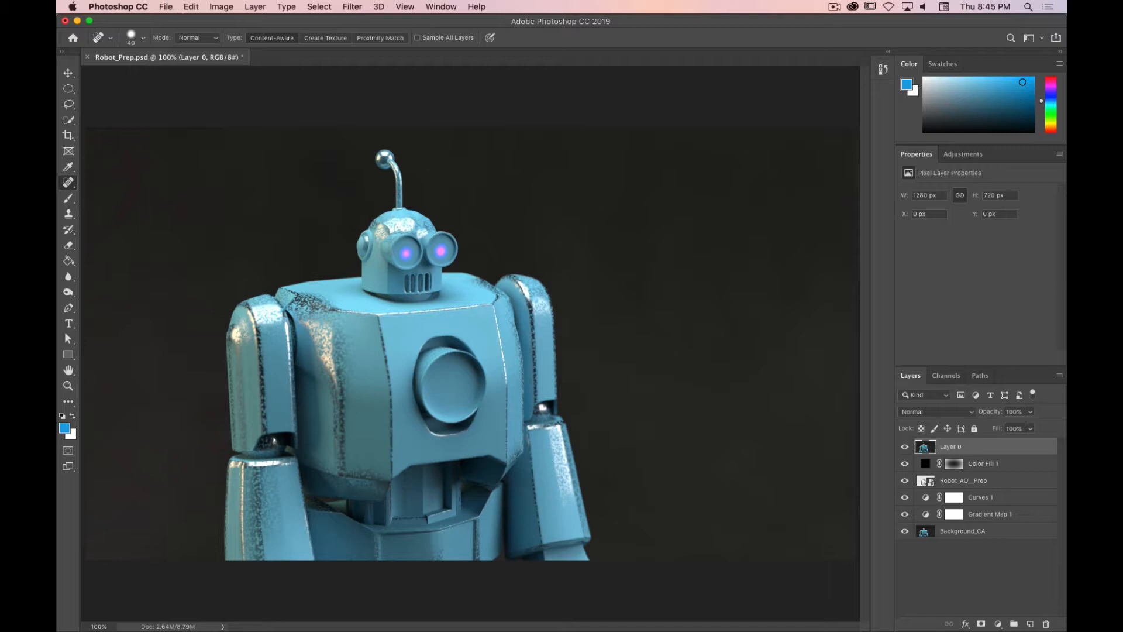
drag(56, 271, 483, 181)
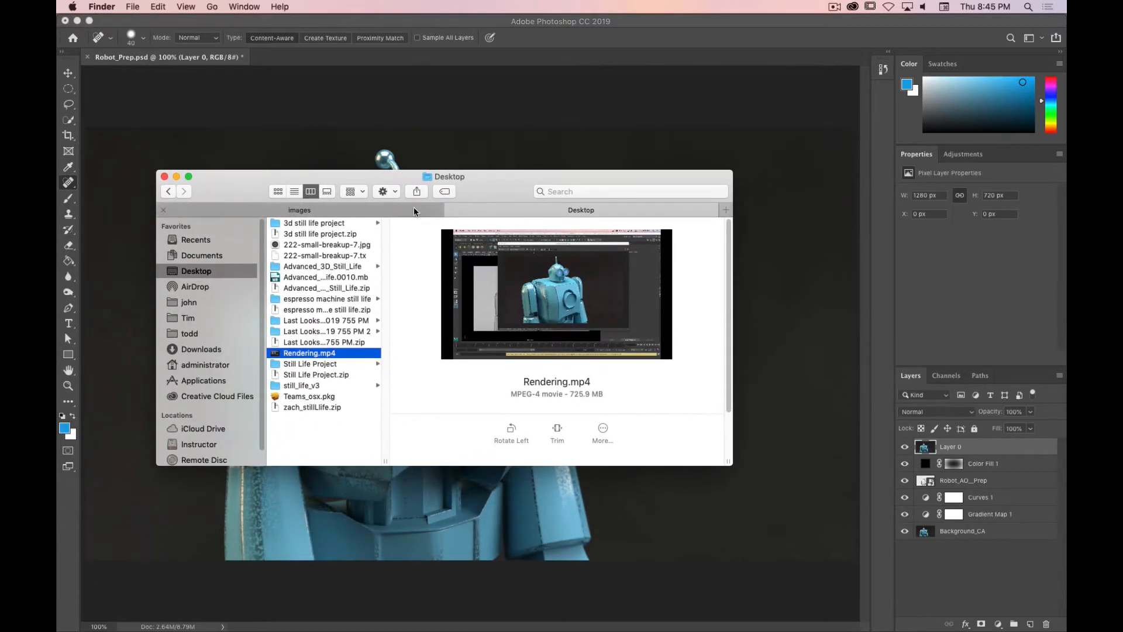
Step: Browse to the project's images folder in Finder and preview Robot_Prep.jpg, then close the preview
click(412, 210)
click(535, 354)
click(491, 280)
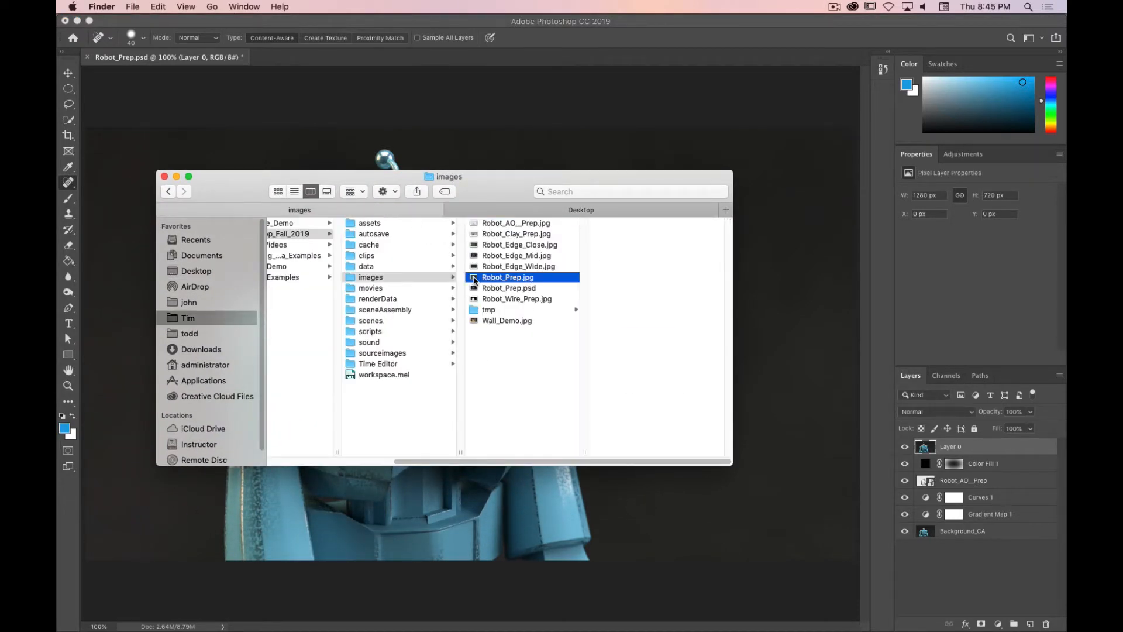
double_click(474, 277)
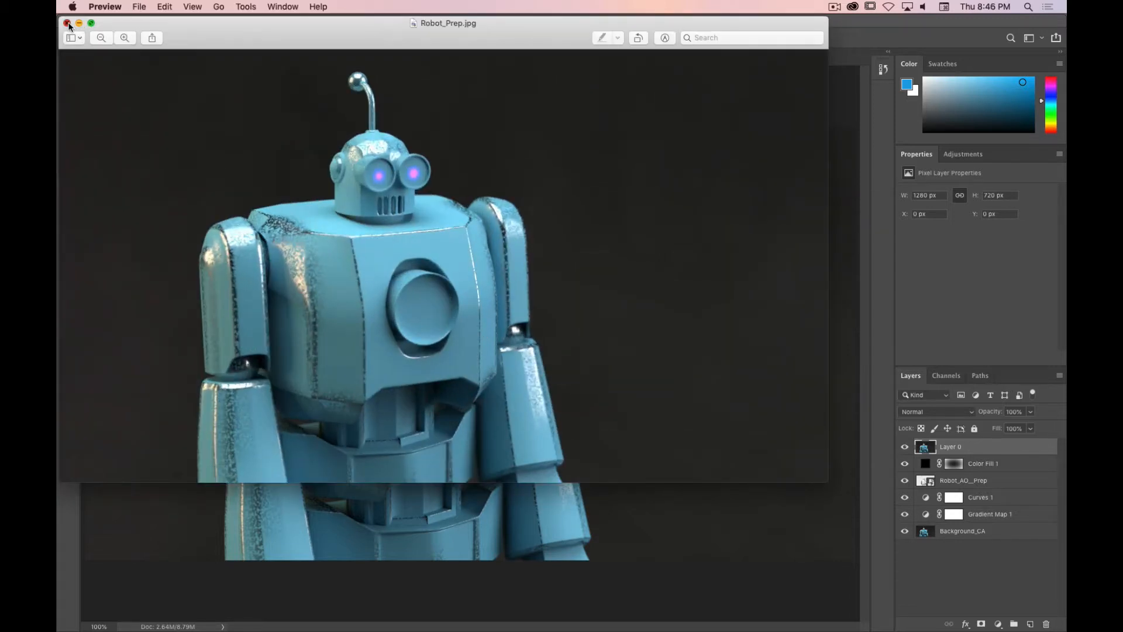
click(68, 26)
Step: Open Robot_Prep.jpg with Adobe Photoshop CC 2019
right_click(507, 276)
mouse_move(585, 293)
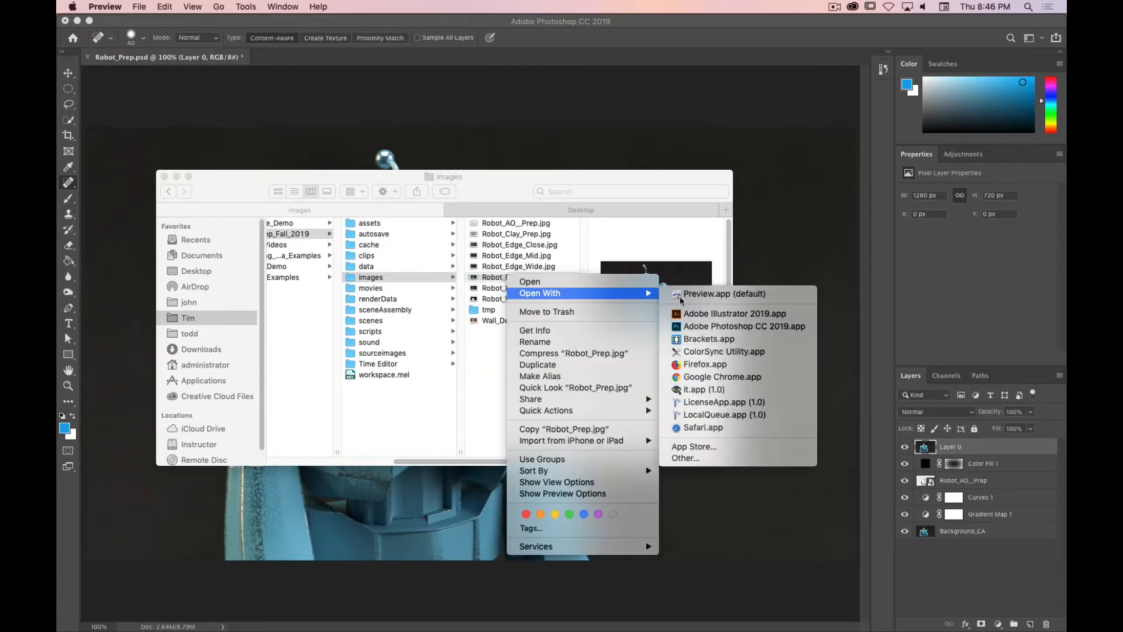
click(732, 326)
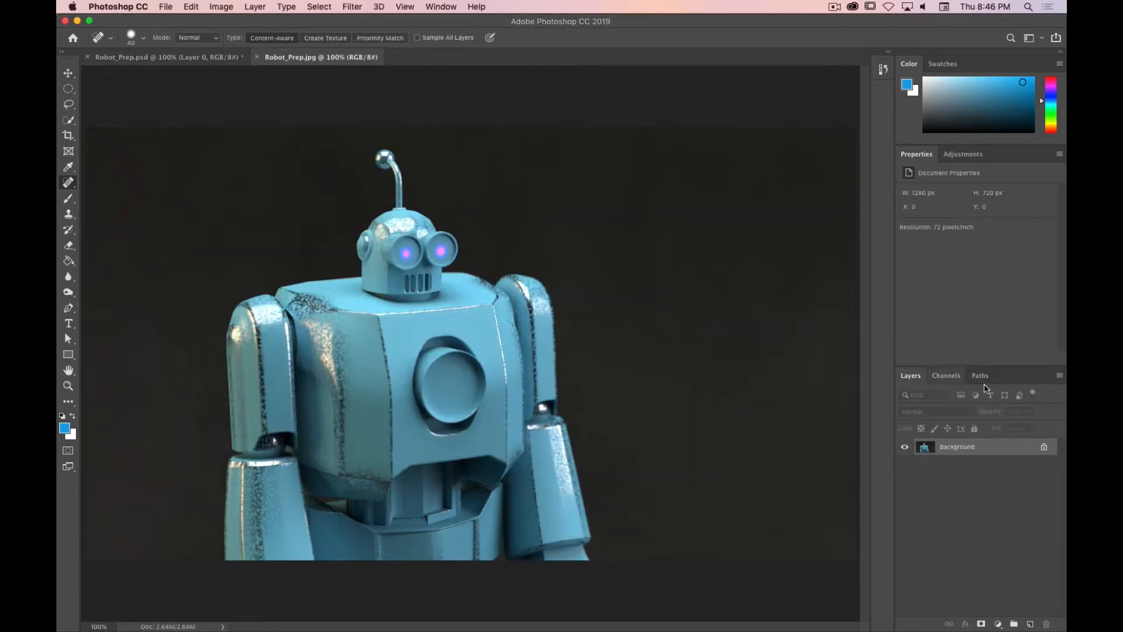
Step: Convert the Background layer into a regular layer named Layer 0
double_click(976, 449)
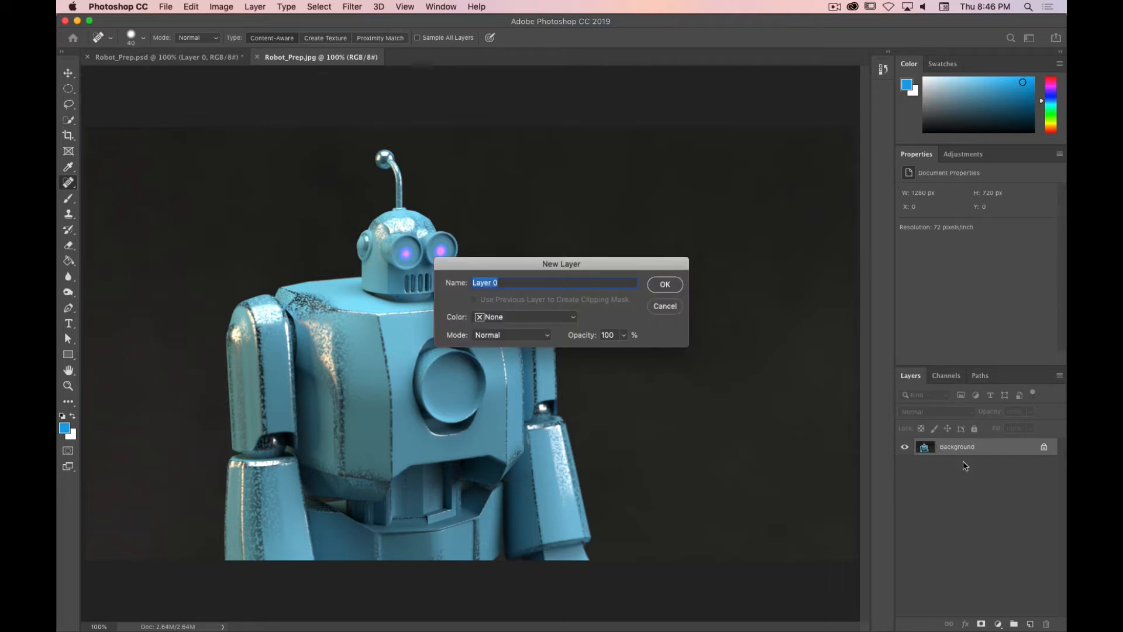
key(Return)
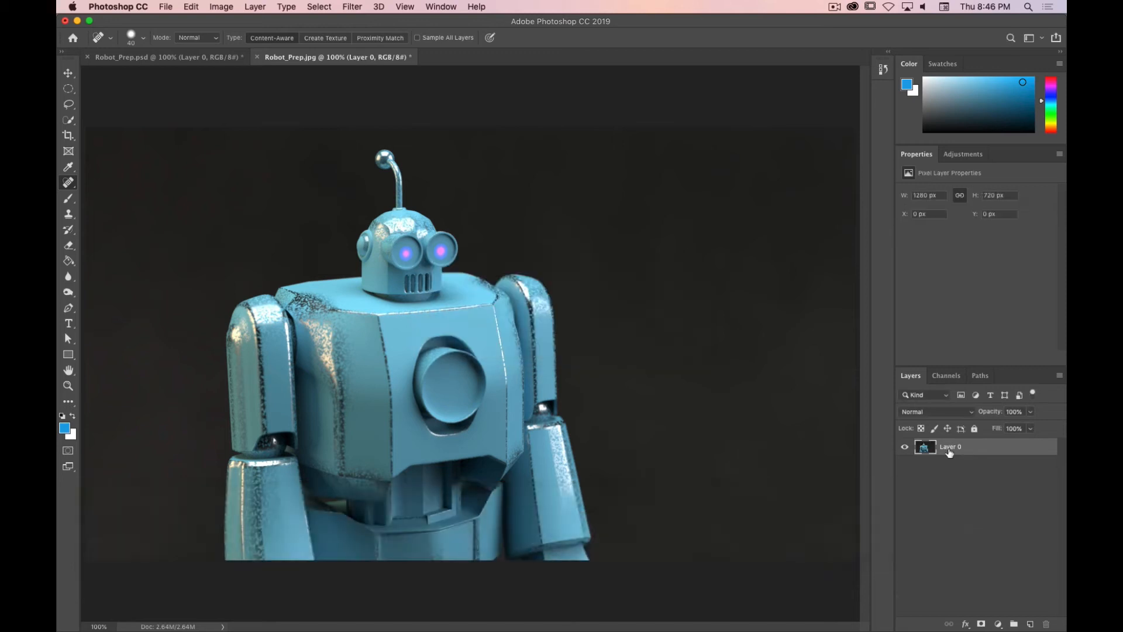
Step: Duplicate Layer 0 and hide the original Layer 0
drag(951, 454, 1032, 621)
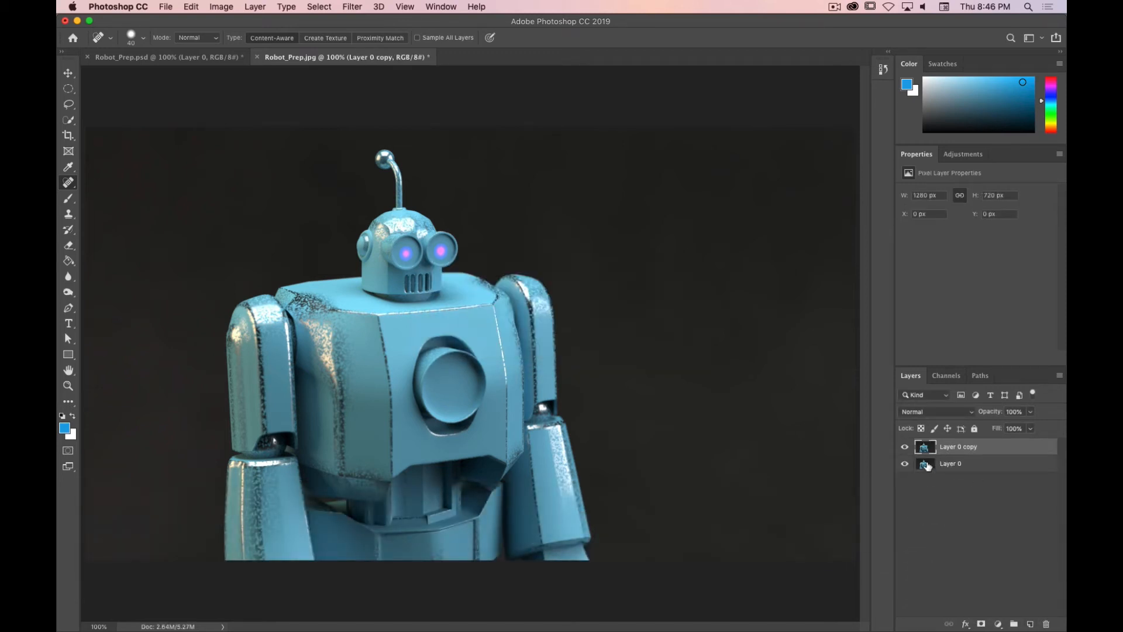
click(904, 464)
Step: Place Robot_AO_Prep.jpg from the images folder into the document as a new layer above Layer 0 copy
key(super+Tab)
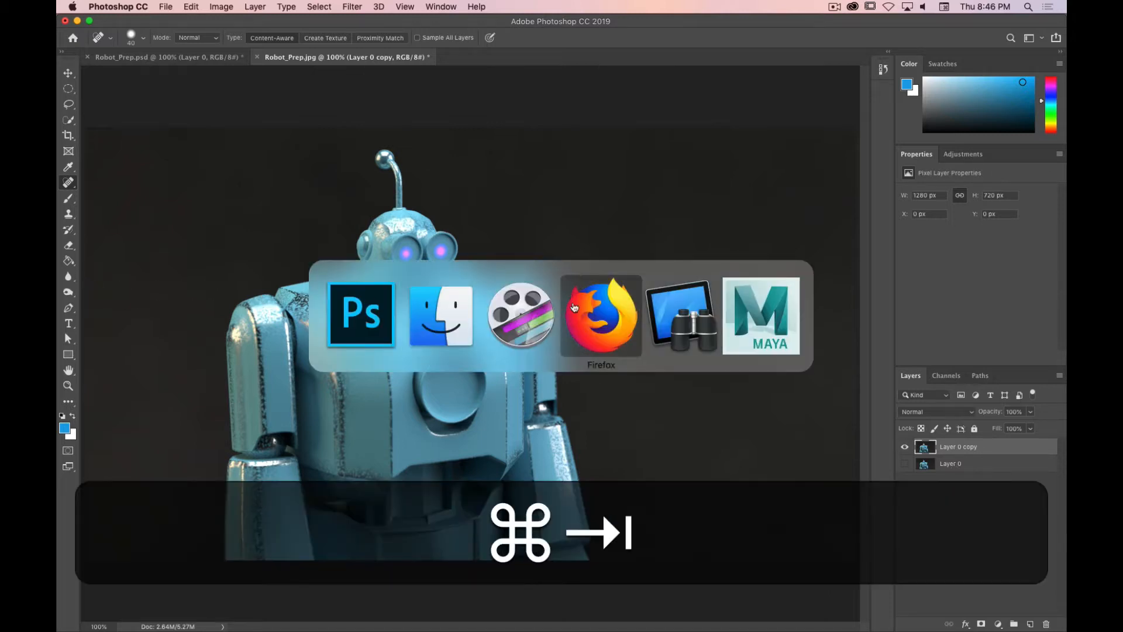
click(451, 307)
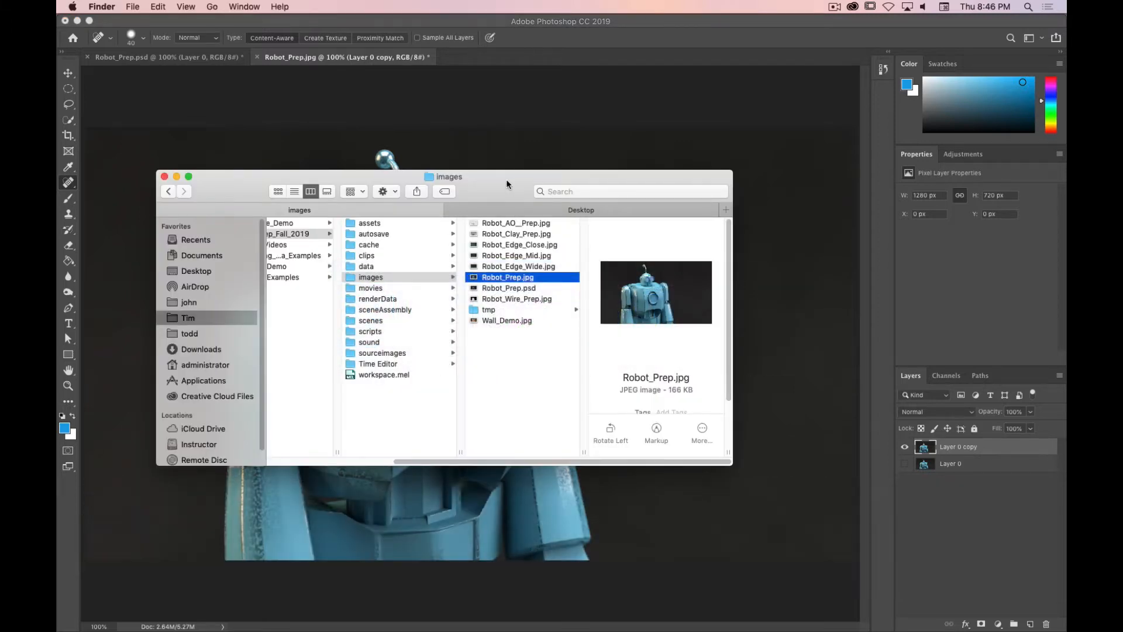
drag(480, 186, 814, 116)
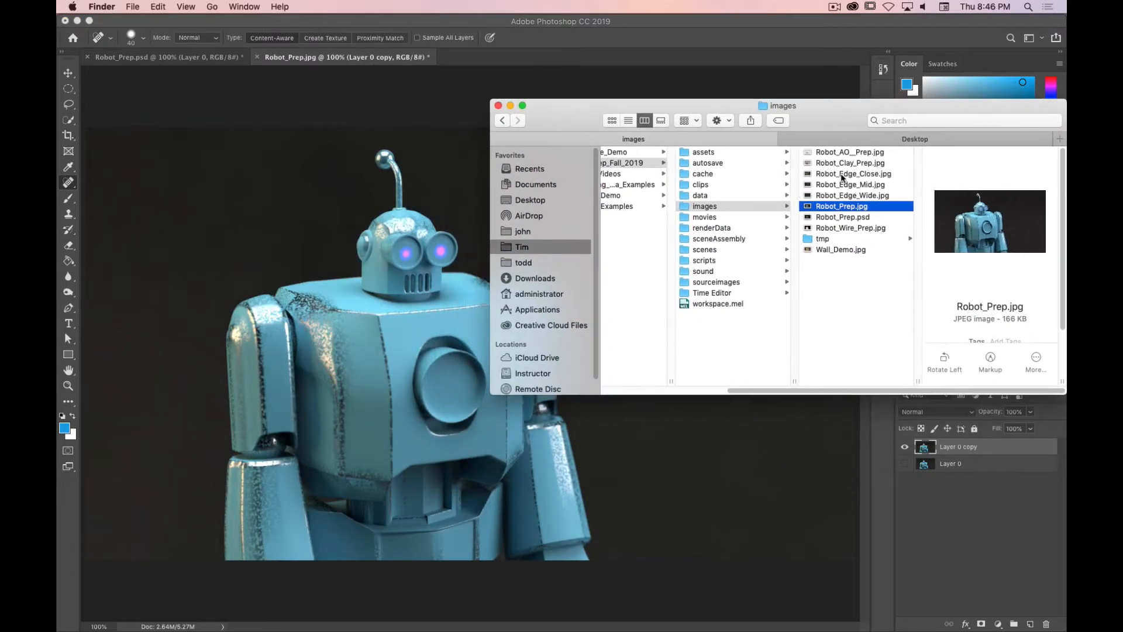
click(848, 153)
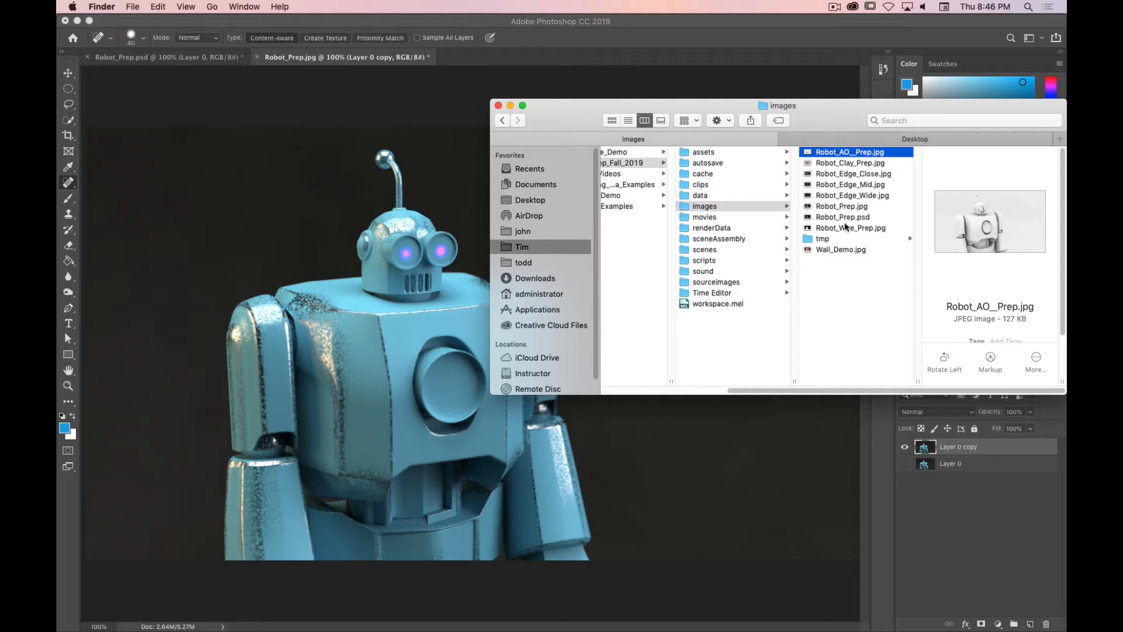
drag(843, 152, 360, 357)
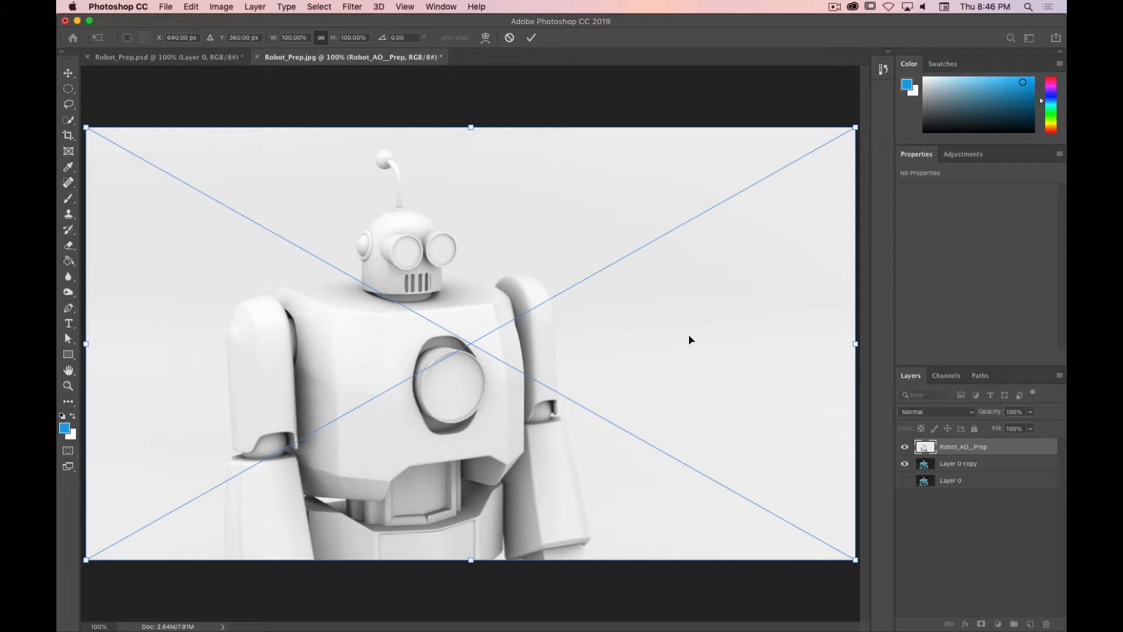
key(Return)
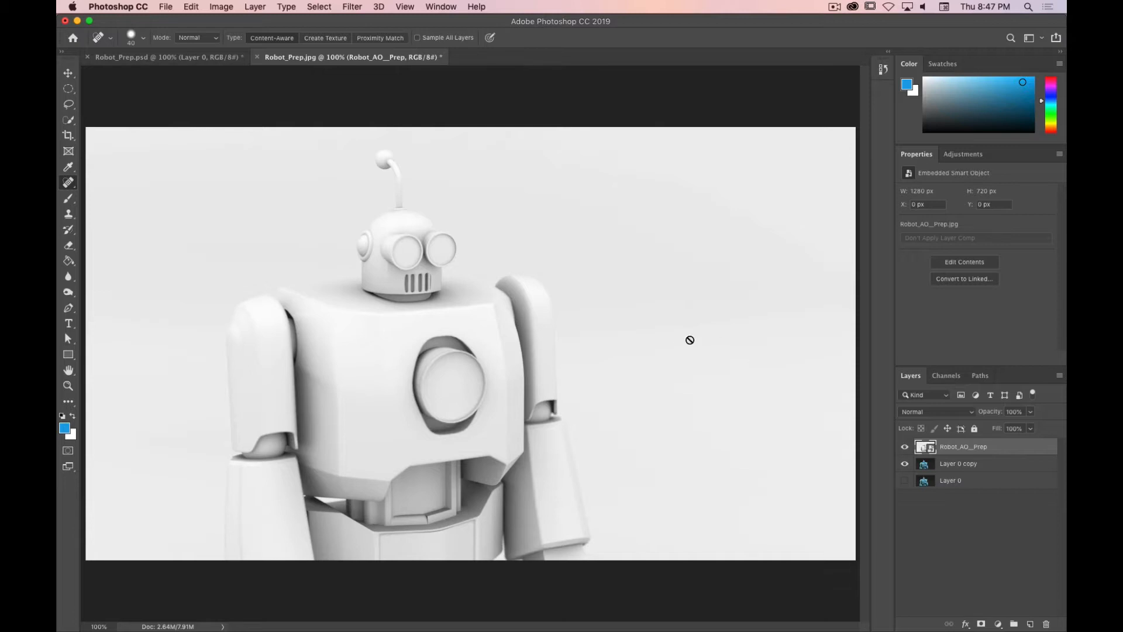
Step: Set the Robot_AO_Prep layer's blend mode to Multiply
click(971, 415)
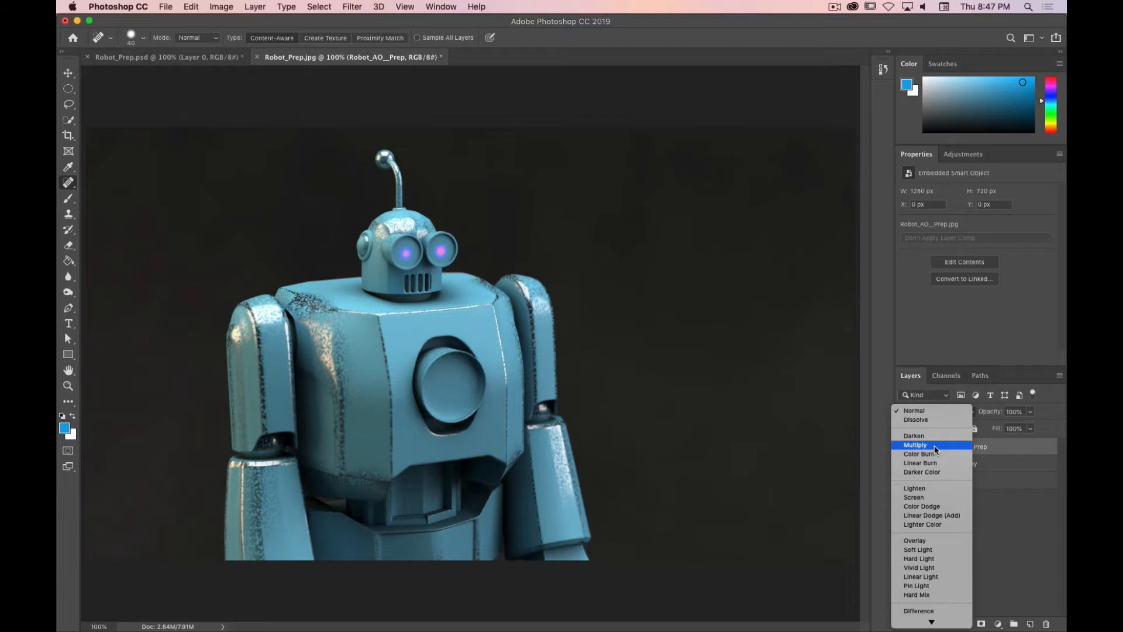
click(935, 444)
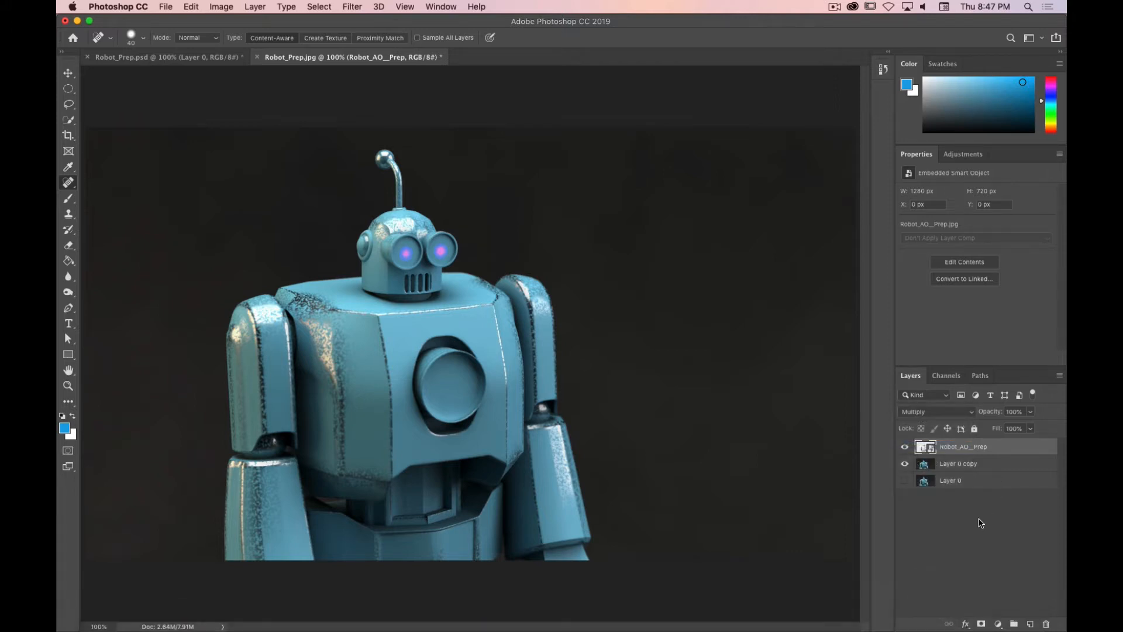
Step: Toggle the Robot_AO_Prep layer's visibility repeatedly to compare the render with and without it
click(905, 448)
click(906, 449)
click(906, 448)
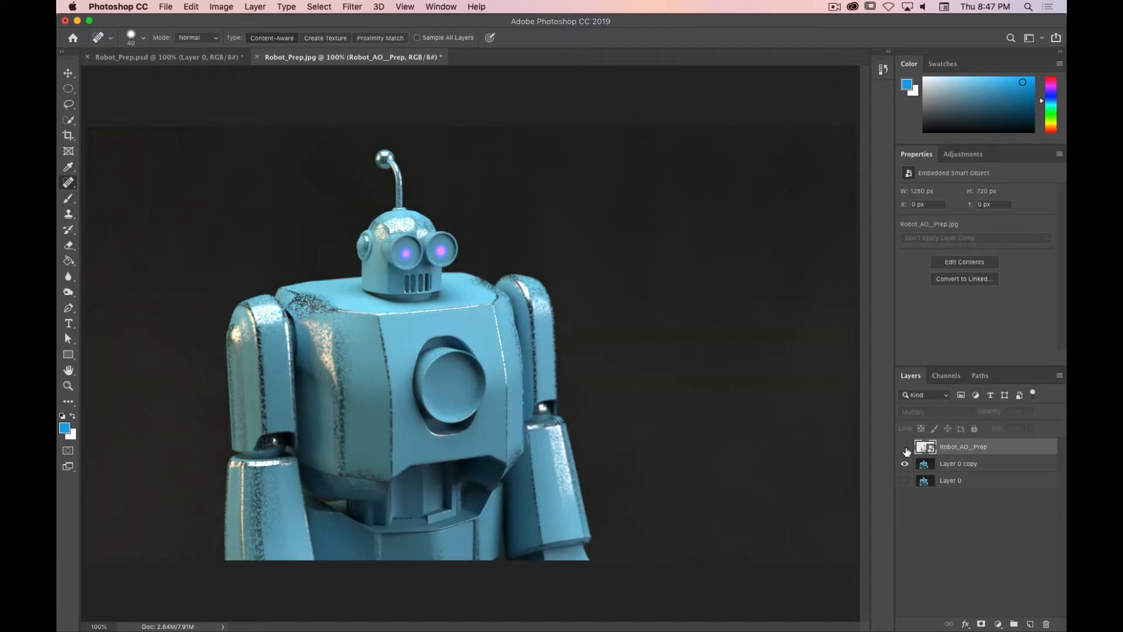
click(906, 448)
click(905, 448)
click(906, 448)
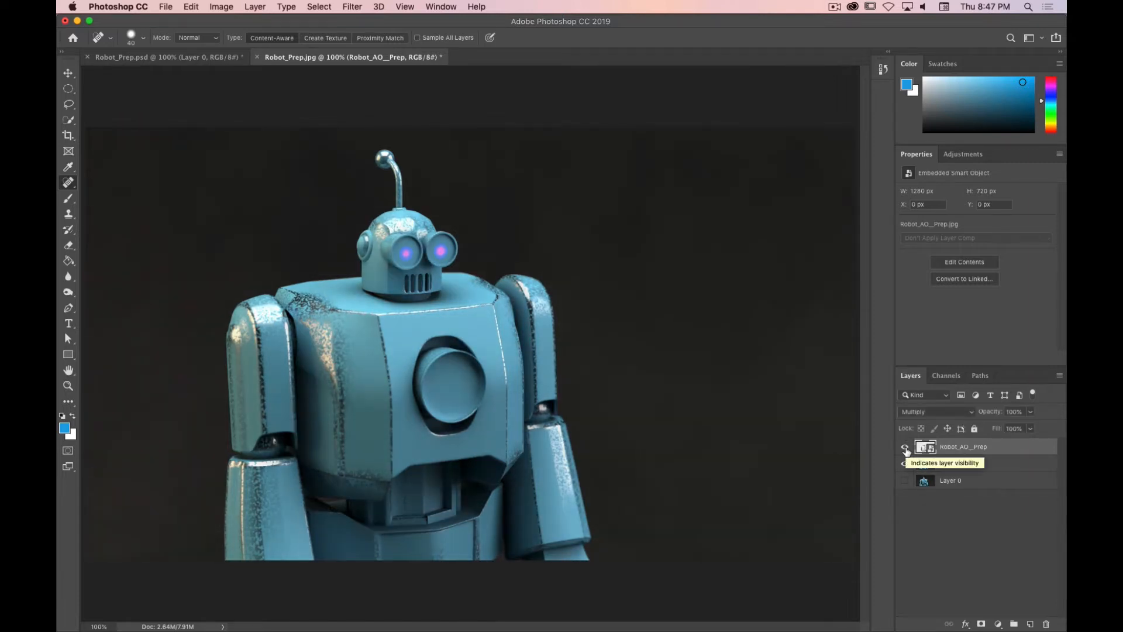
click(906, 449)
click(906, 448)
click(906, 448)
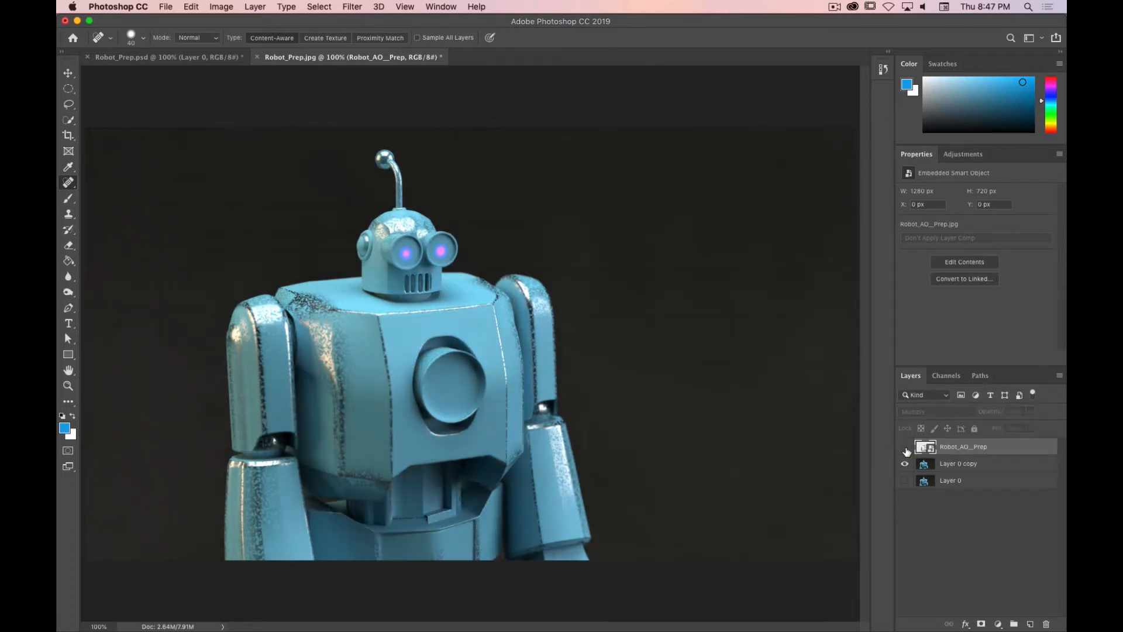
click(906, 448)
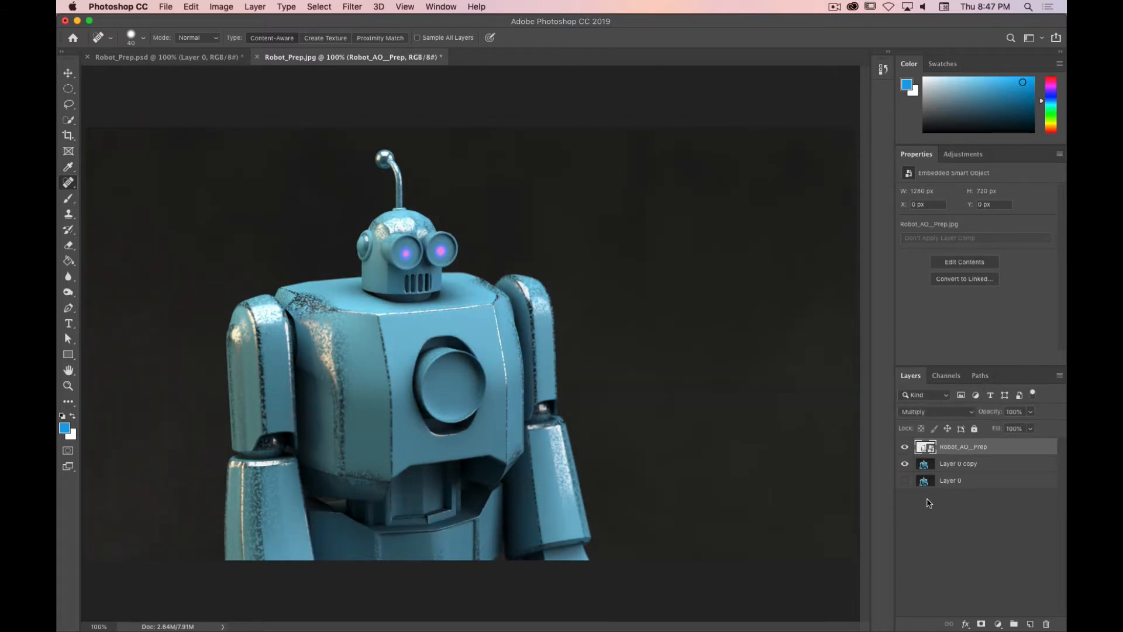
click(905, 449)
click(905, 449)
click(905, 448)
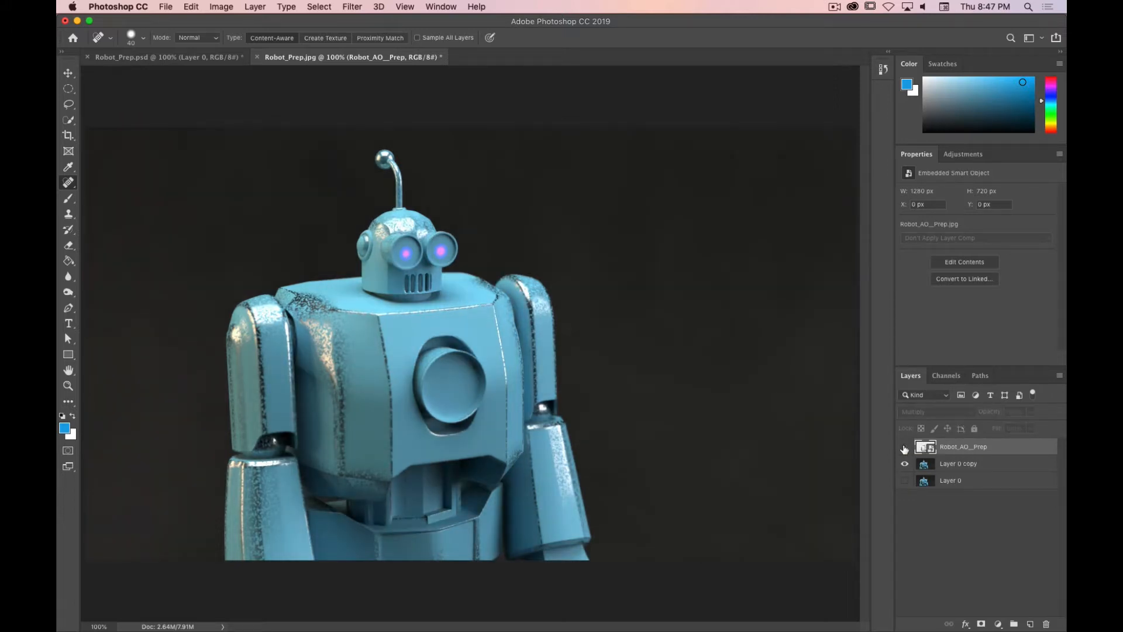
click(905, 448)
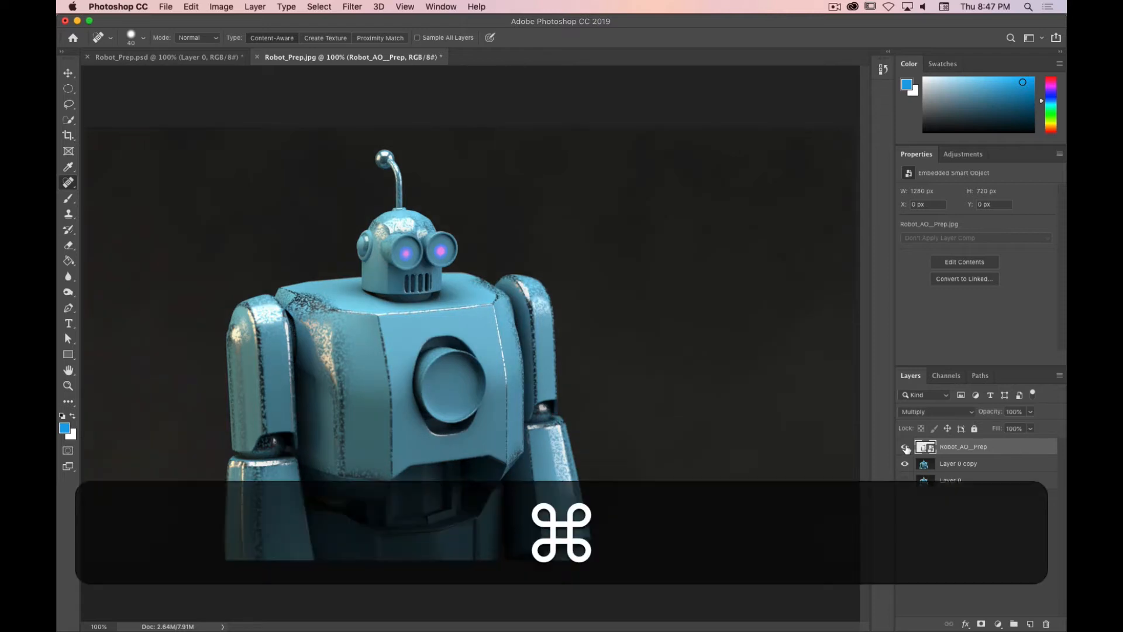
key(super+period)
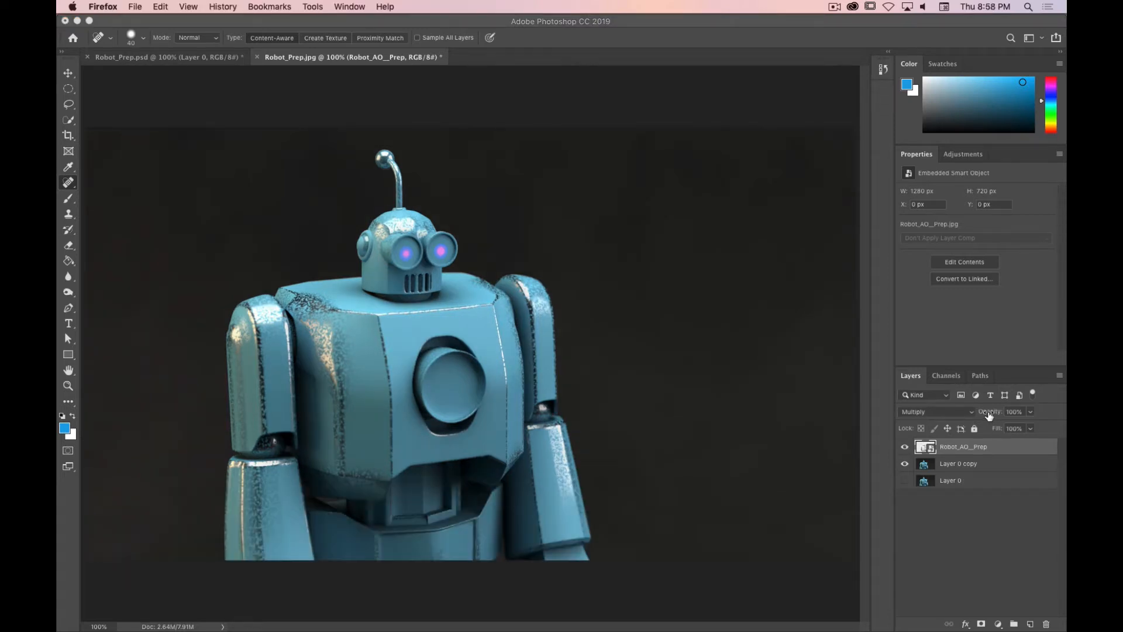
mouse_move(990, 416)
mouse_down()
mouse_move(942, 416)
mouse_move(1065, 414)
mouse_up()
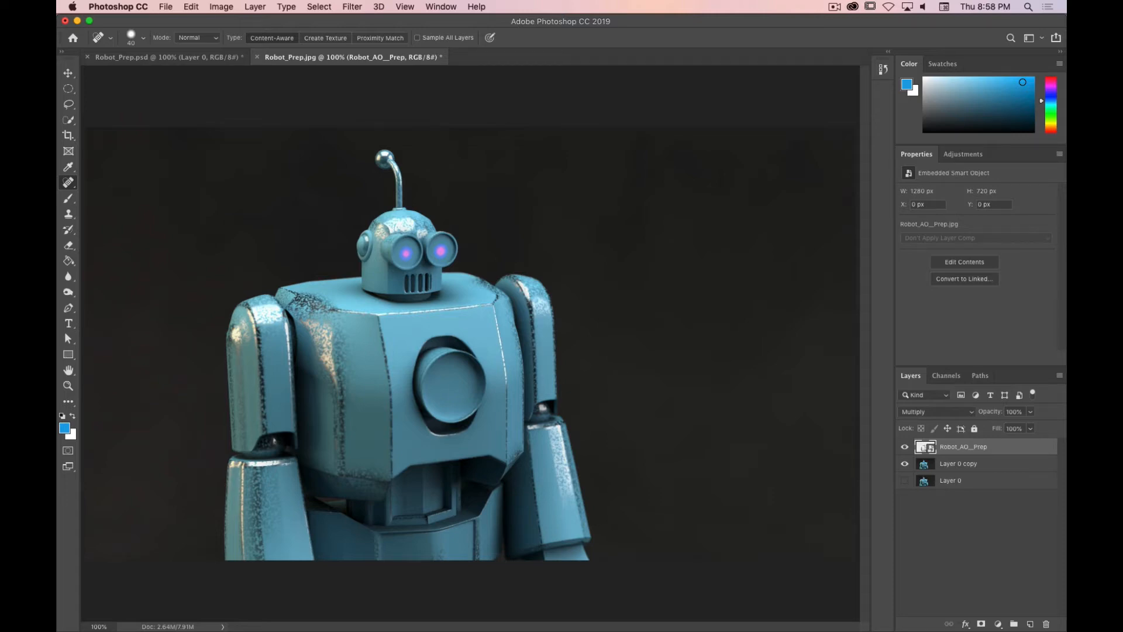
Step: Browse Google image results for chromatic aberration examples in Firefox
drag(57, 69, 876, 63)
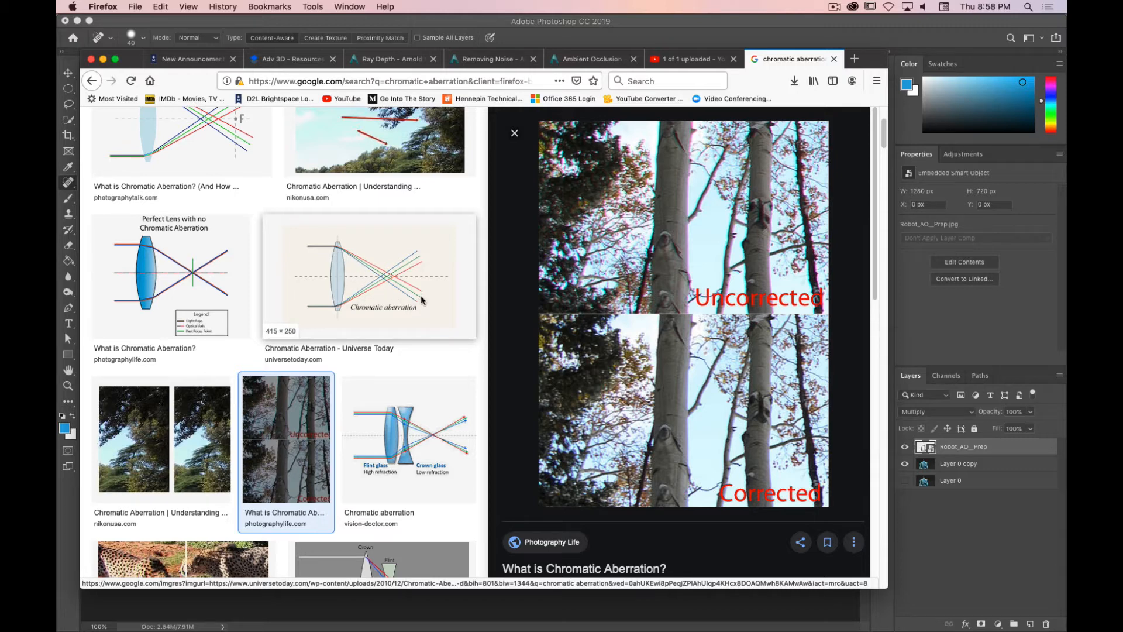
scroll(374, 337, down, 5)
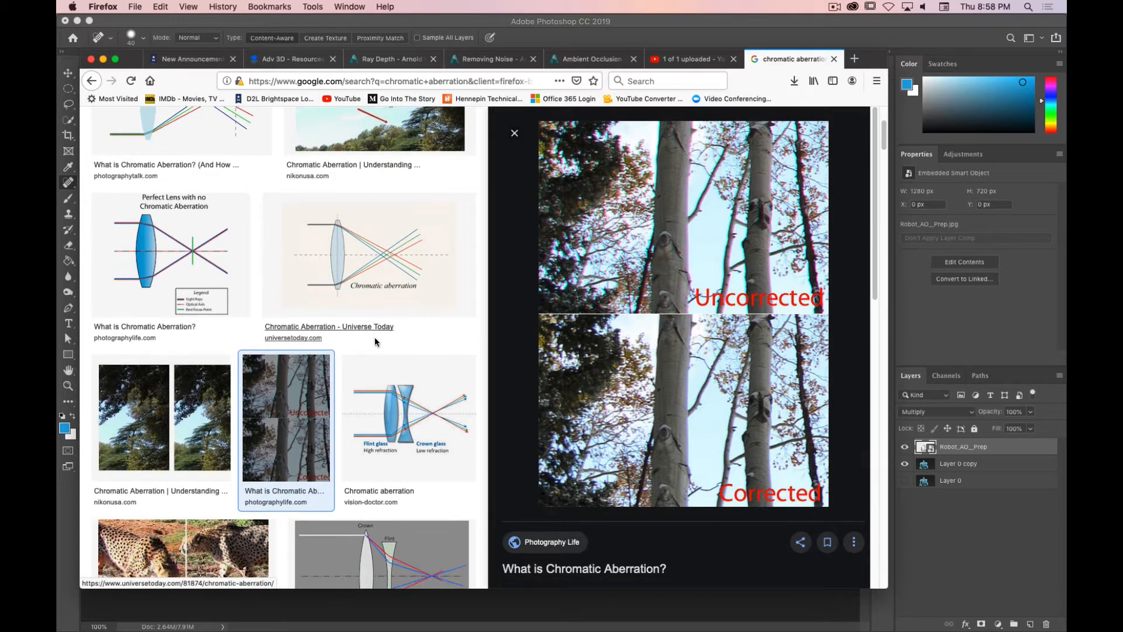
scroll(374, 337, down, 5)
click(387, 257)
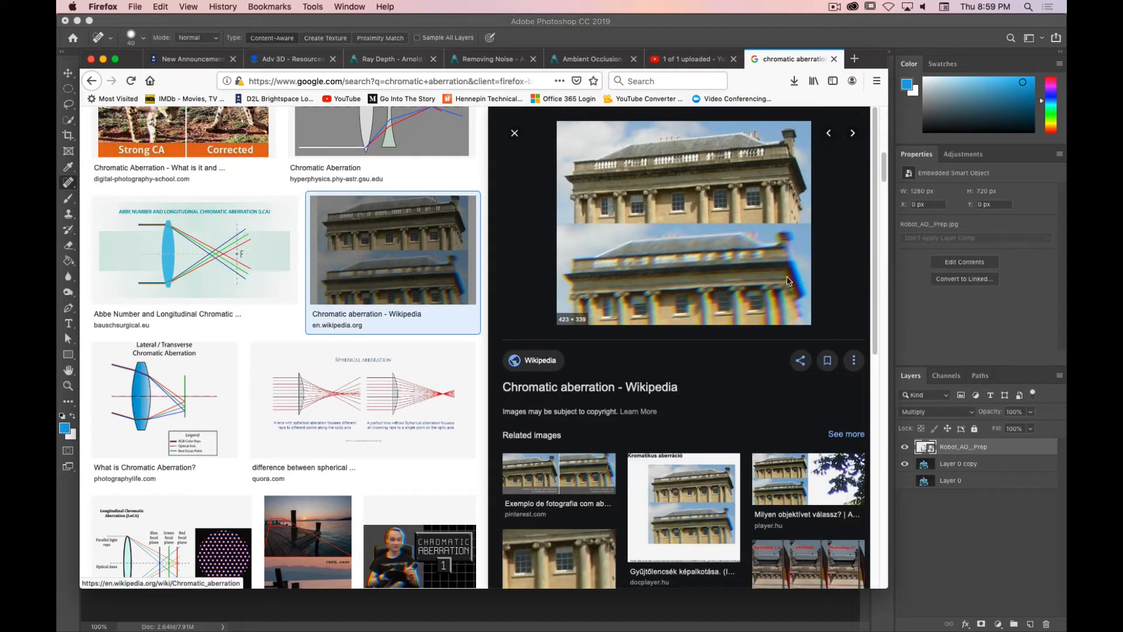
scroll(202, 308, down, 15)
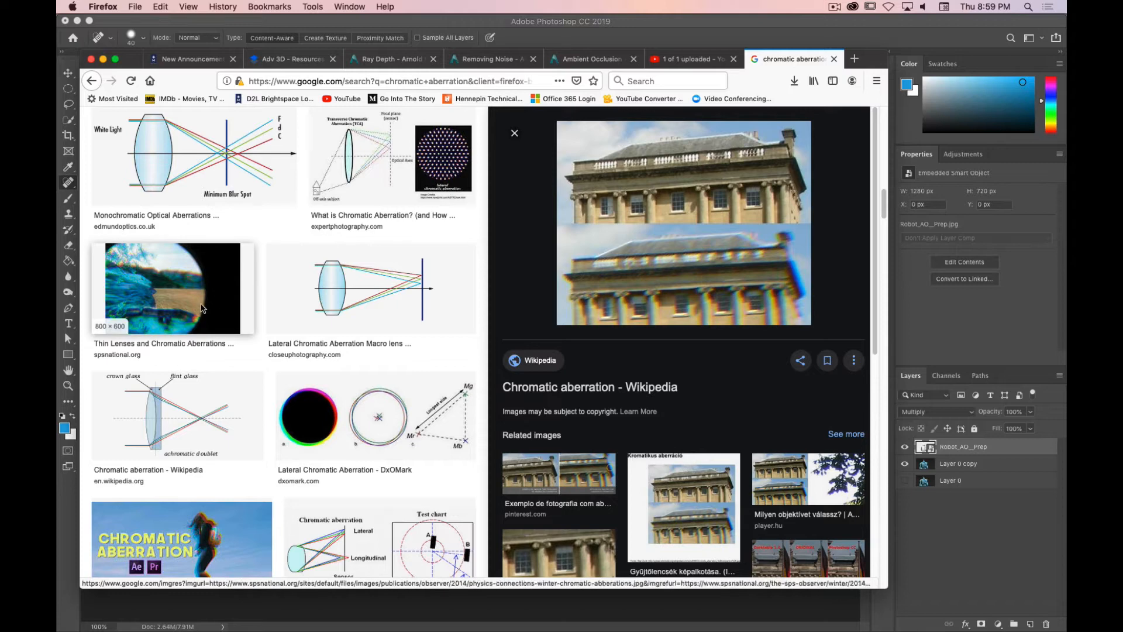
click(202, 308)
scroll(263, 308, down, 4)
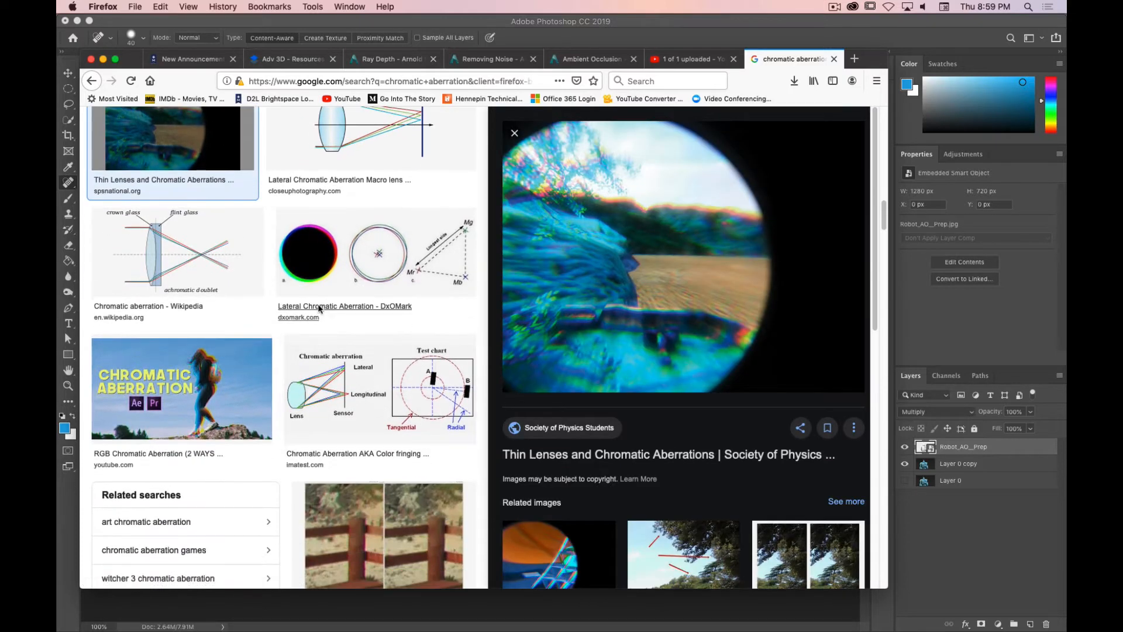
key(super)
drag(878, 64, 57, 29)
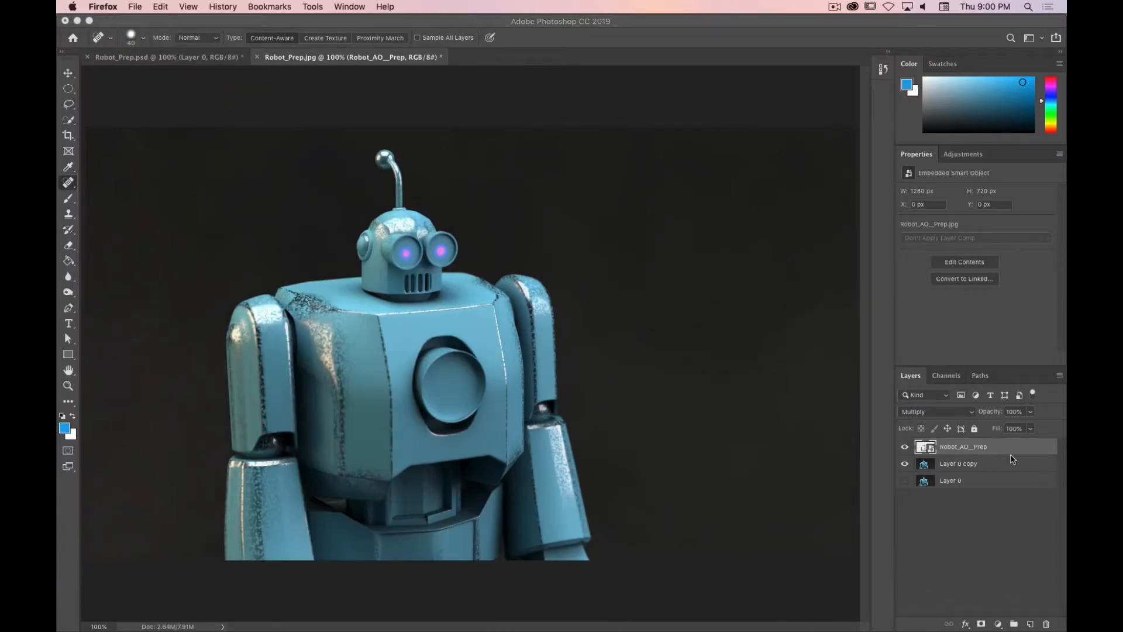
Step: Select Layer 0 copy and inspect its Red, Green and Blue channels individually
click(975, 469)
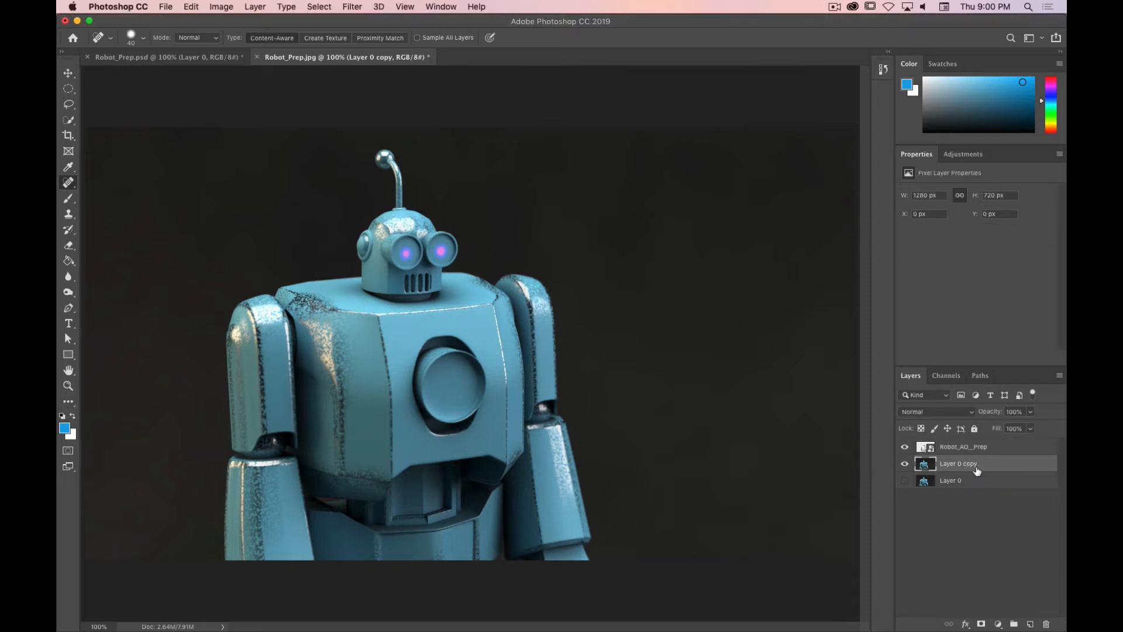
click(905, 464)
click(906, 464)
click(951, 378)
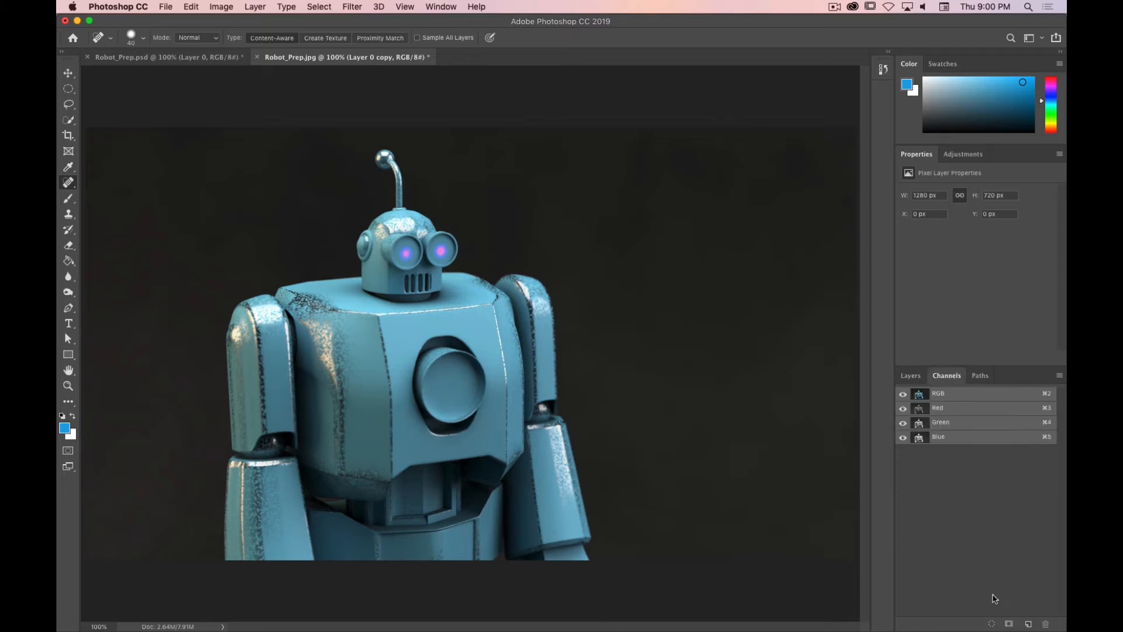
click(949, 408)
click(957, 425)
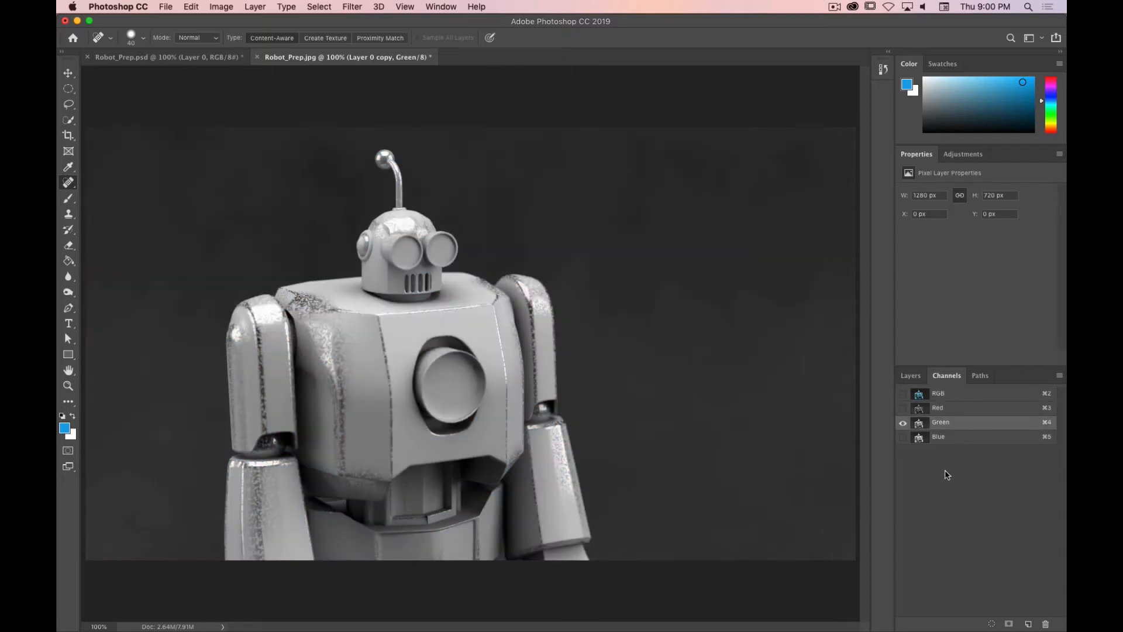
click(954, 442)
click(956, 408)
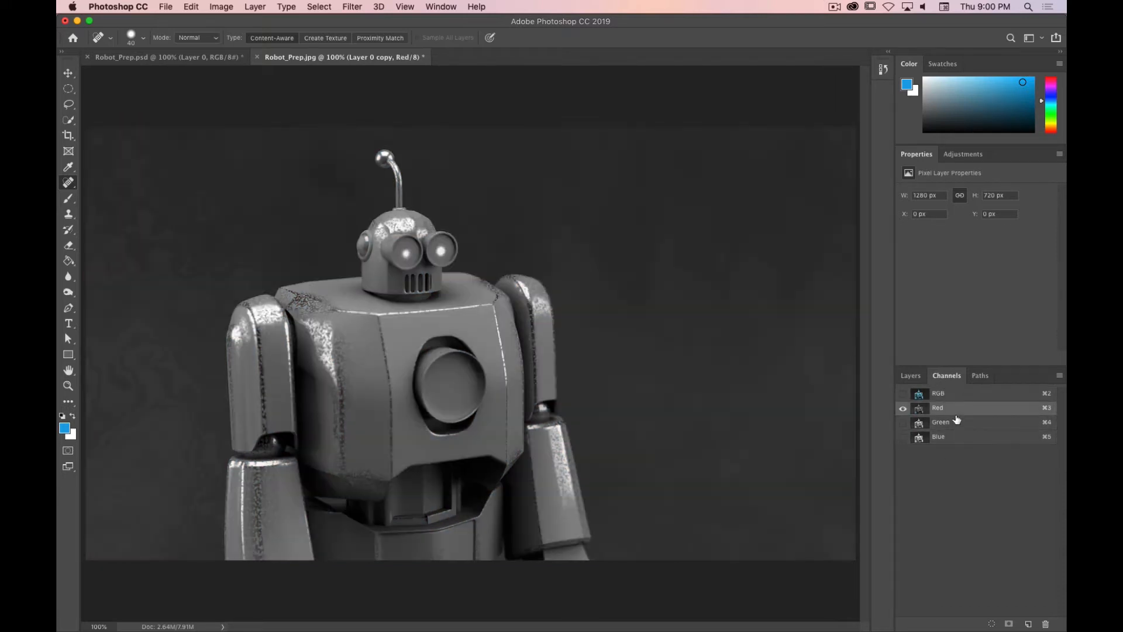
Step: Isolate the Green channel of Layer 0 copy and open the Camera Raw Filter's Lens Corrections panel
click(958, 422)
click(959, 437)
click(953, 394)
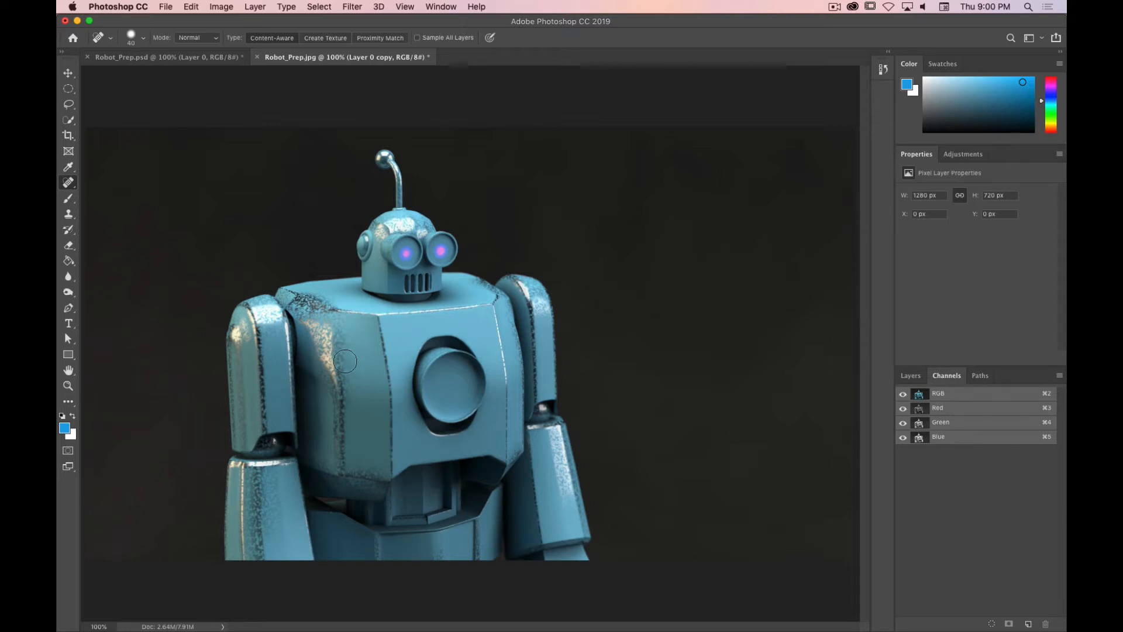
click(962, 430)
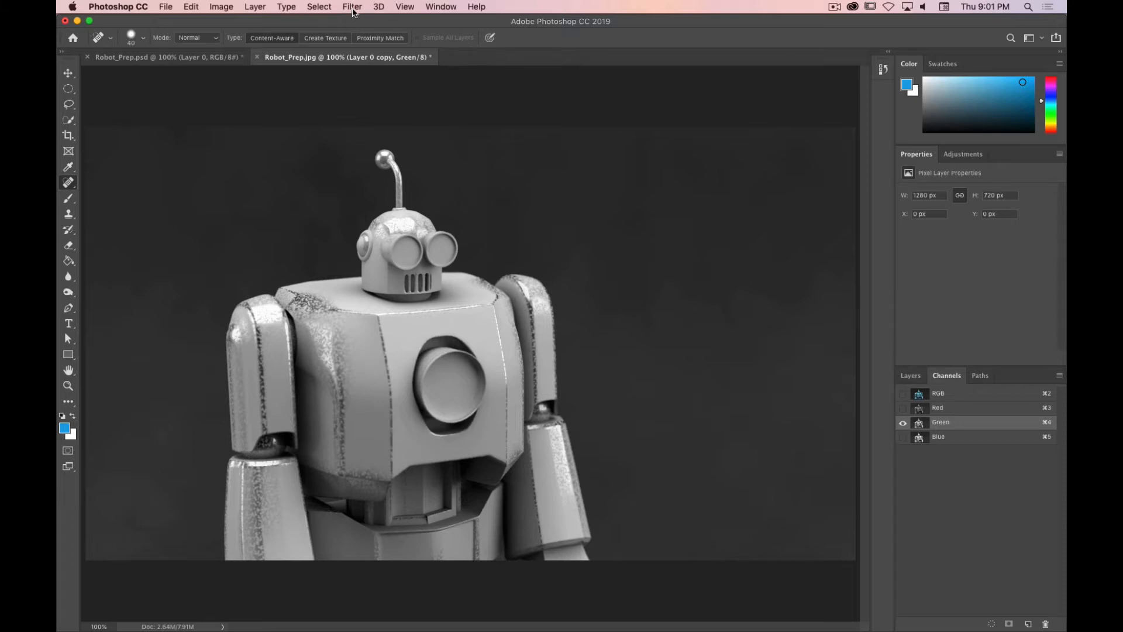
click(353, 8)
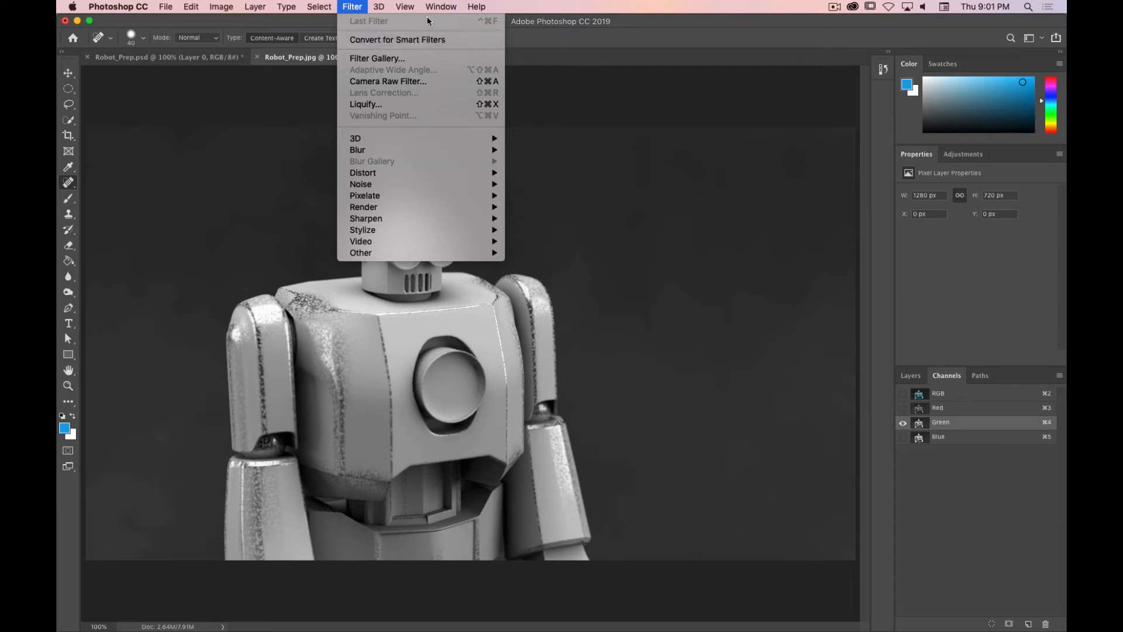
click(371, 82)
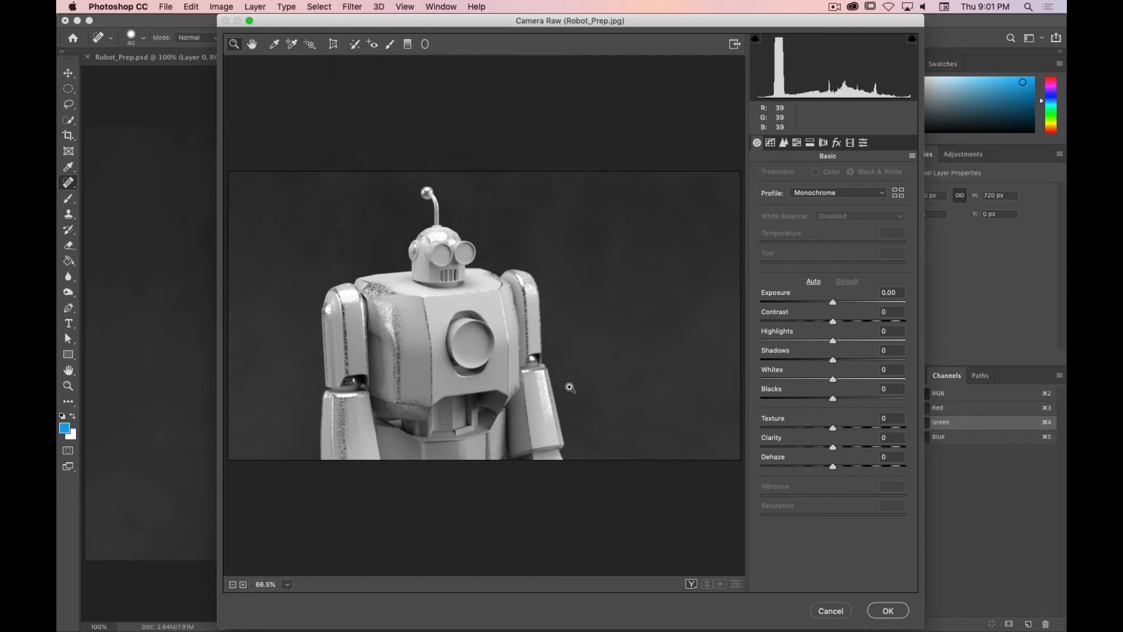
click(824, 143)
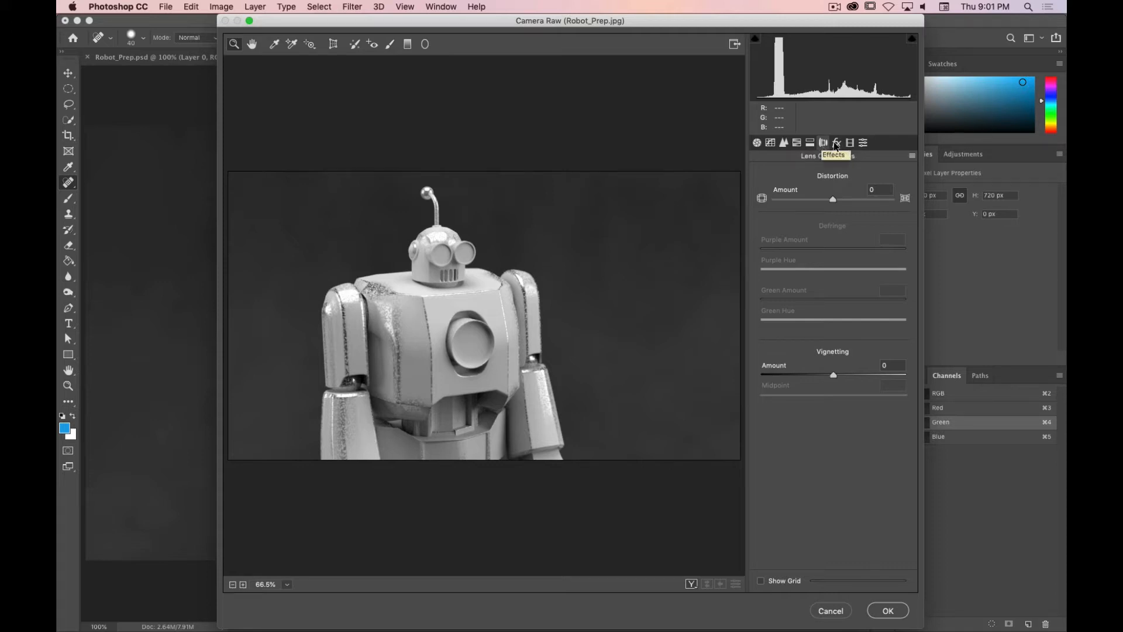
Step: Set the Green channel's lens distortion amount to -2 and apply the filter
key(super+period)
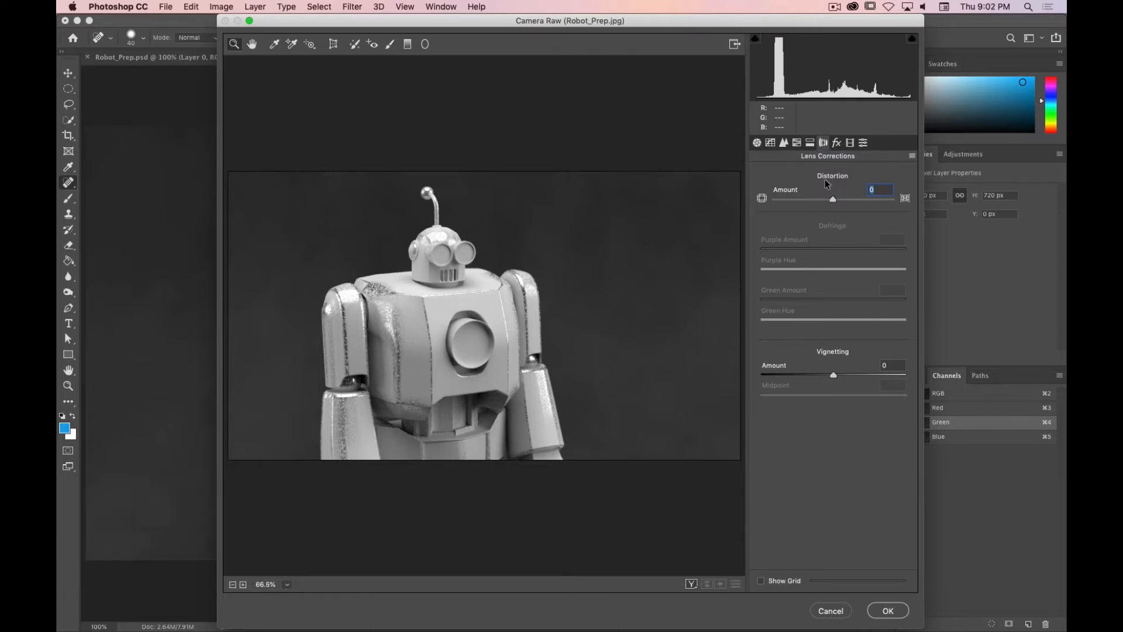
text(-1)
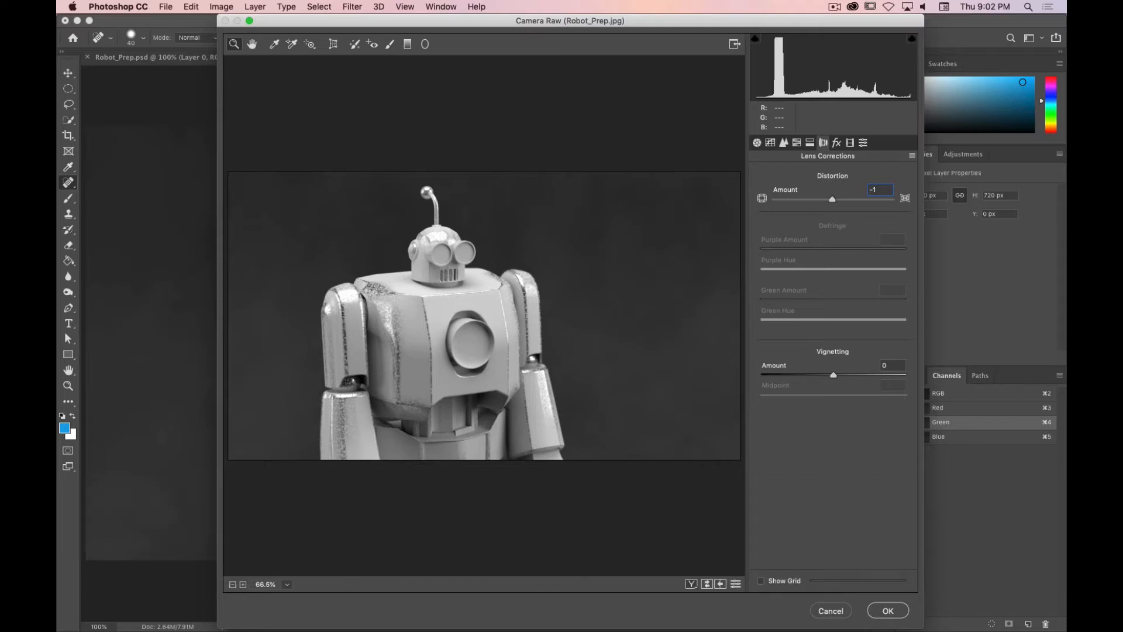
key(Return)
click(872, 192)
text(2)
key(Return)
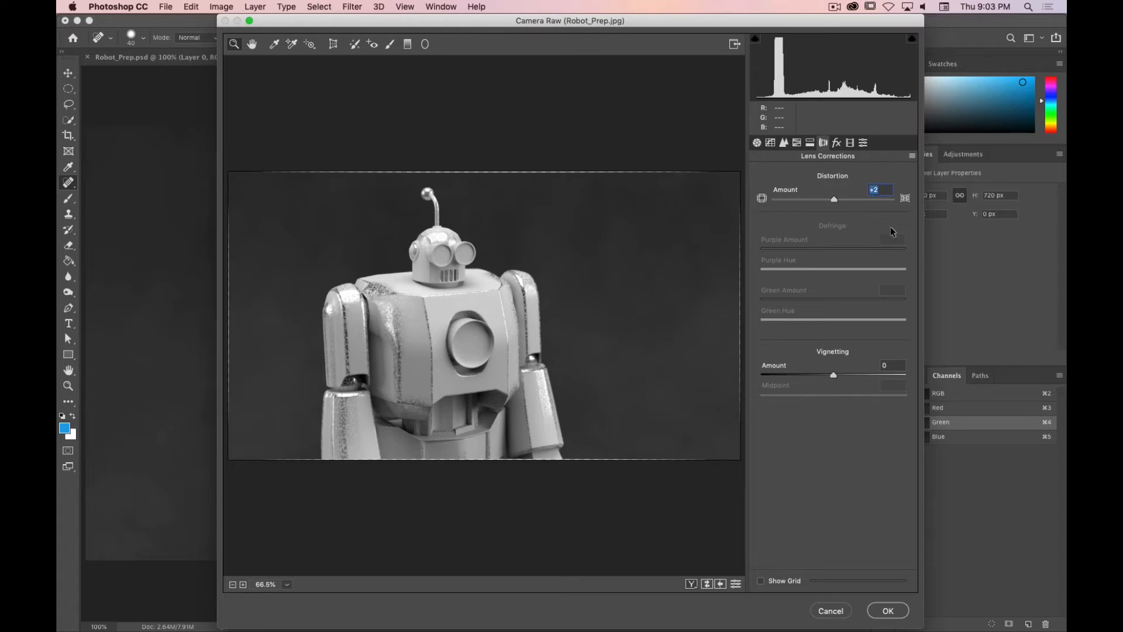
text(-2)
key(Return)
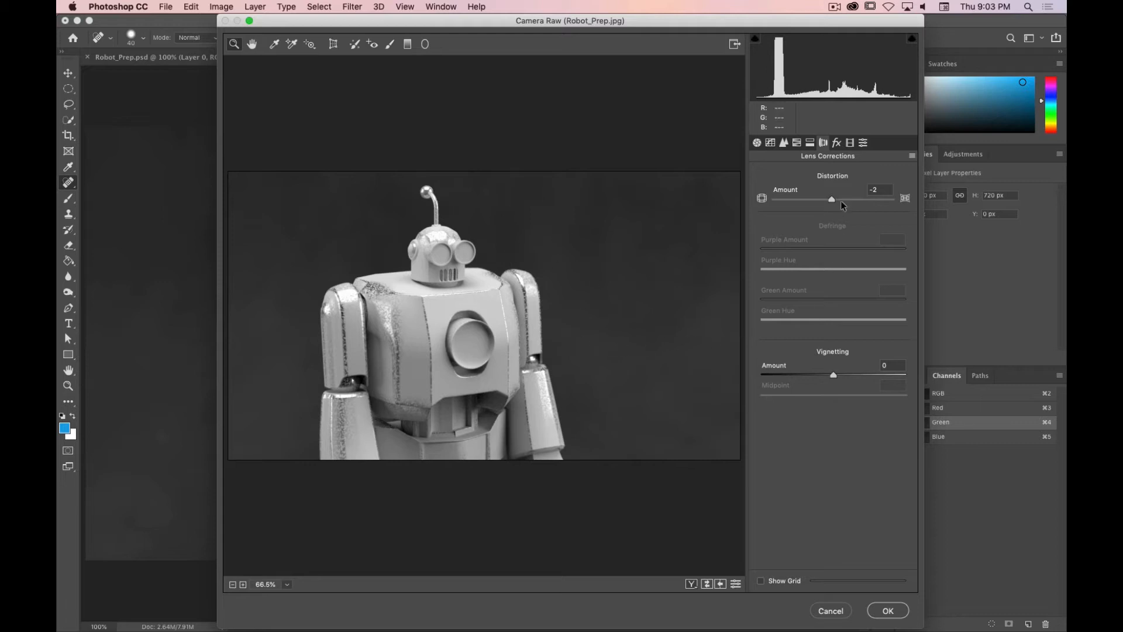
mouse_move(832, 199)
mouse_down()
mouse_move(789, 206)
mouse_move(867, 203)
mouse_move(787, 216)
mouse_move(874, 213)
mouse_move(826, 210)
mouse_up()
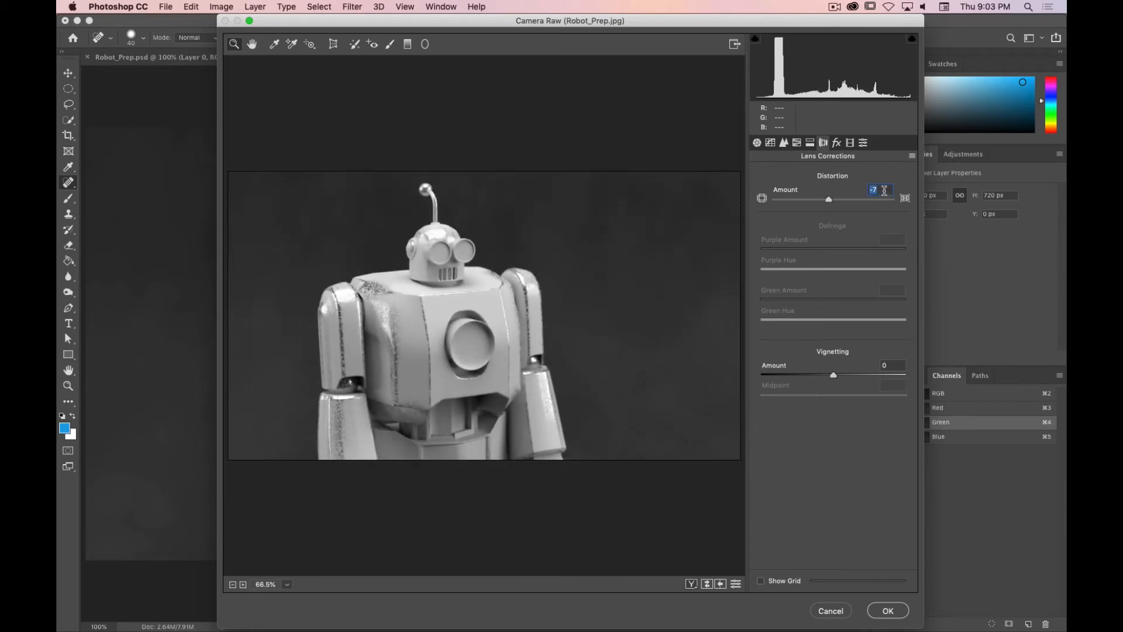
text(2)
key(Return)
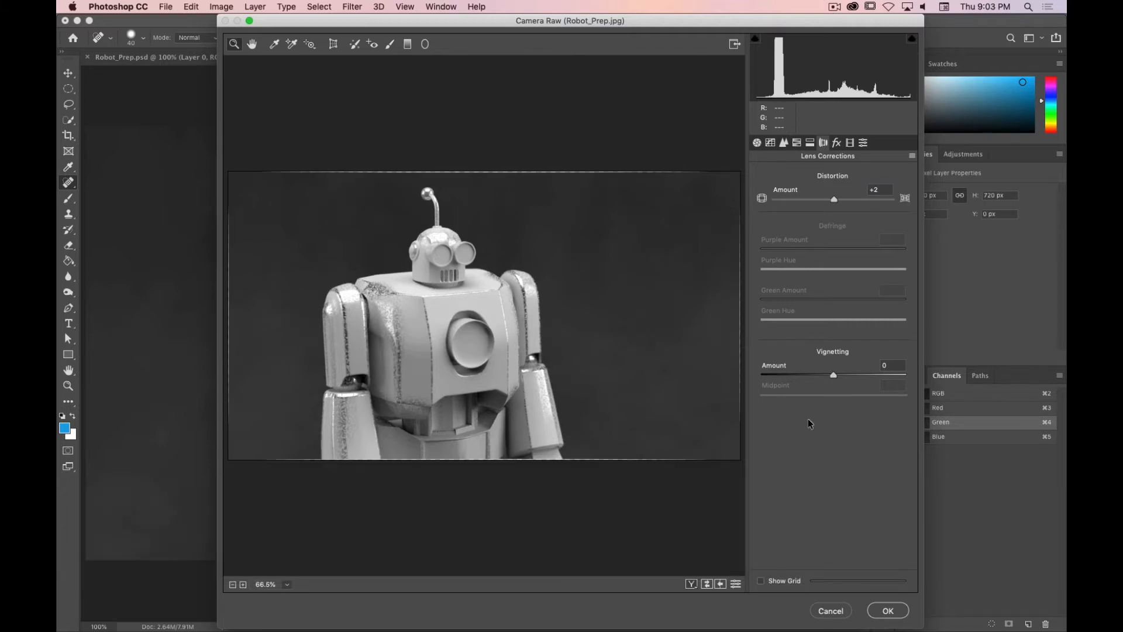
click(881, 190)
text(-2)
key(Return)
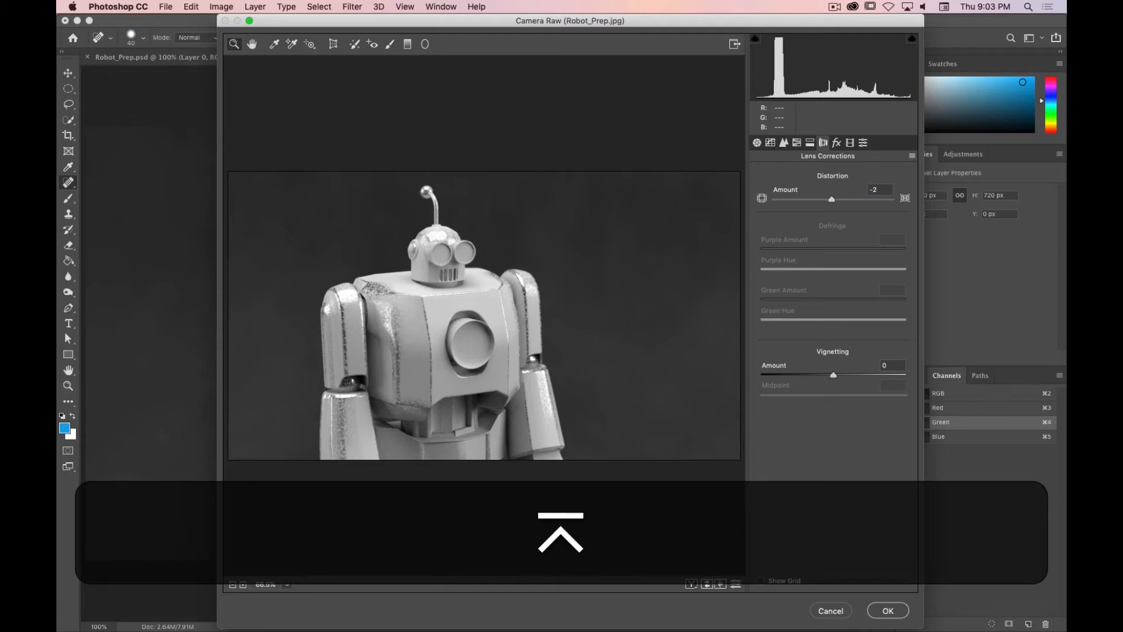
click(887, 611)
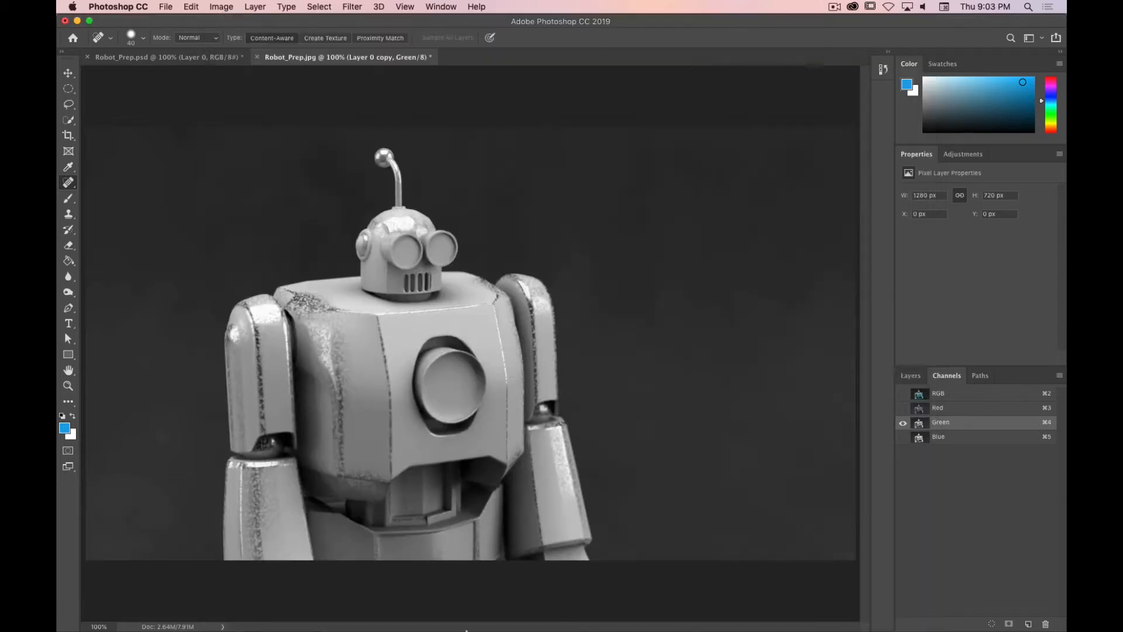
Step: Apply a Camera Raw lens distortion of -4 to the Blue channel
click(942, 440)
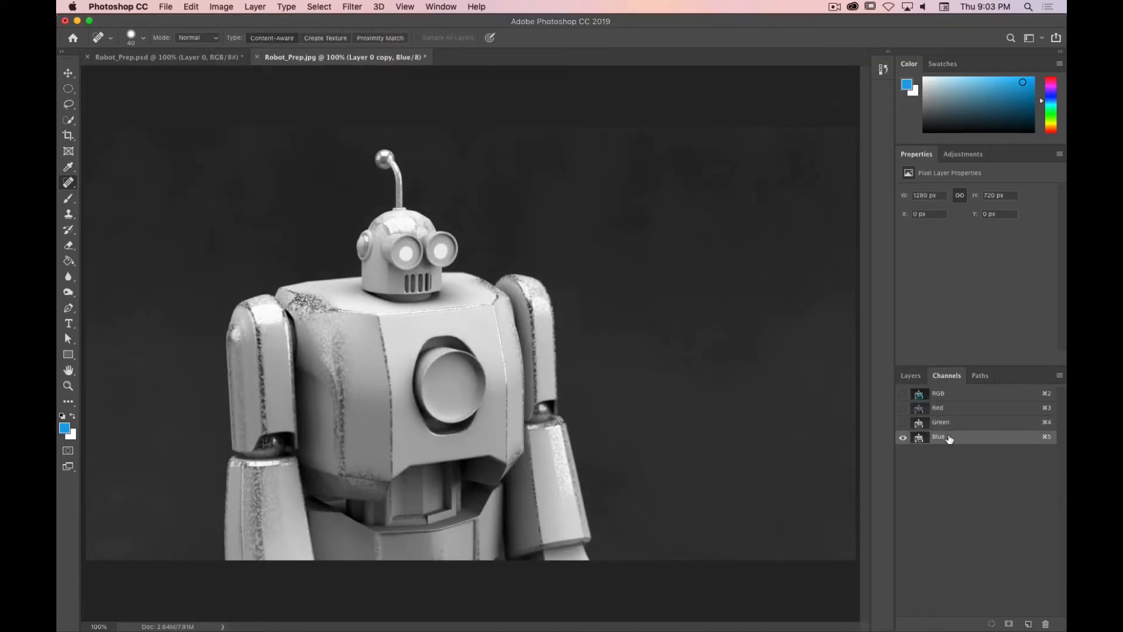
click(347, 7)
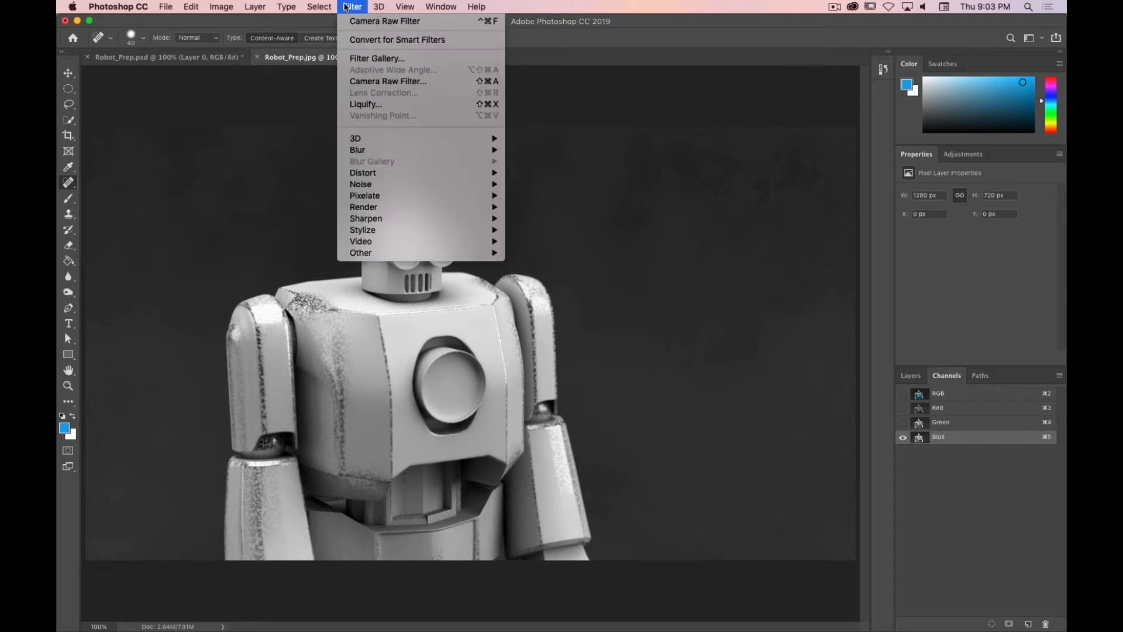
click(392, 82)
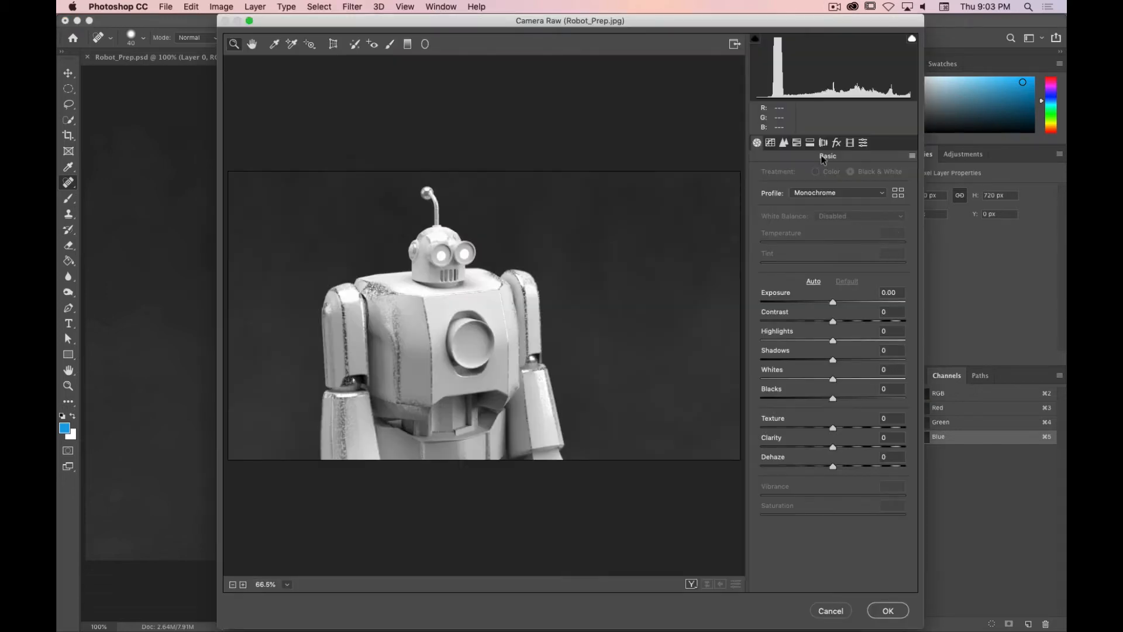
click(823, 143)
click(879, 189)
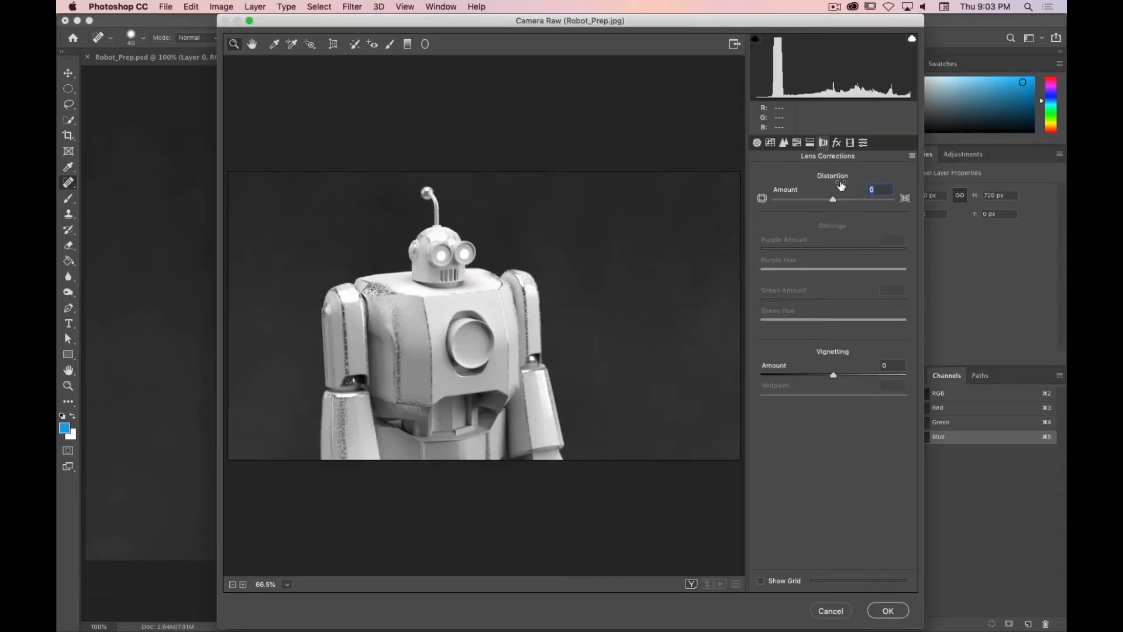
text(-4)
key(Return)
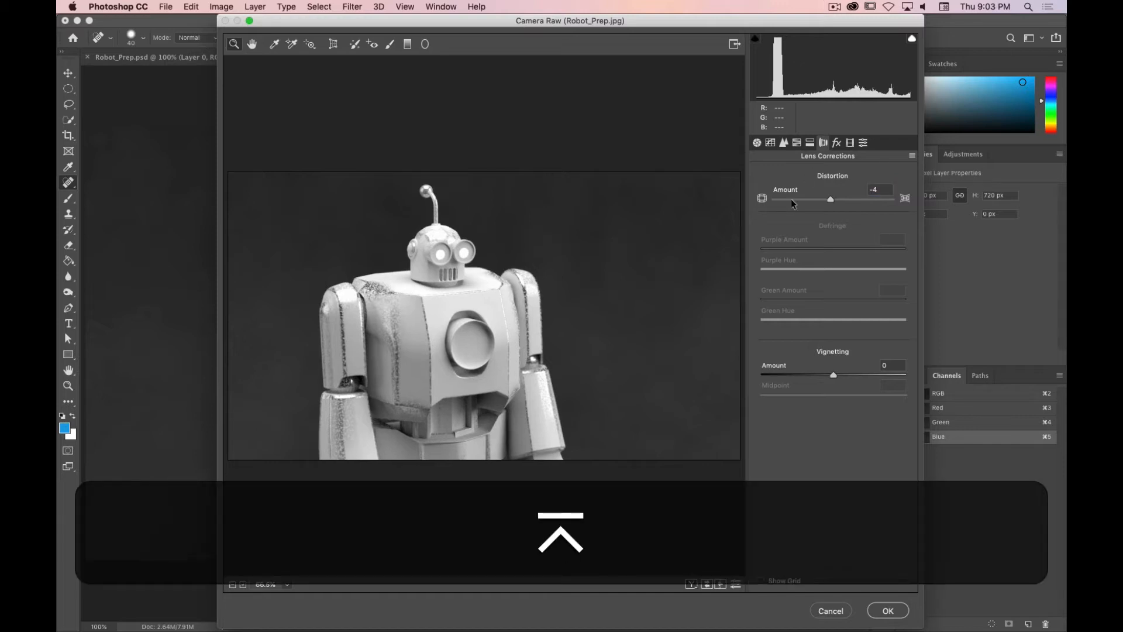
click(888, 610)
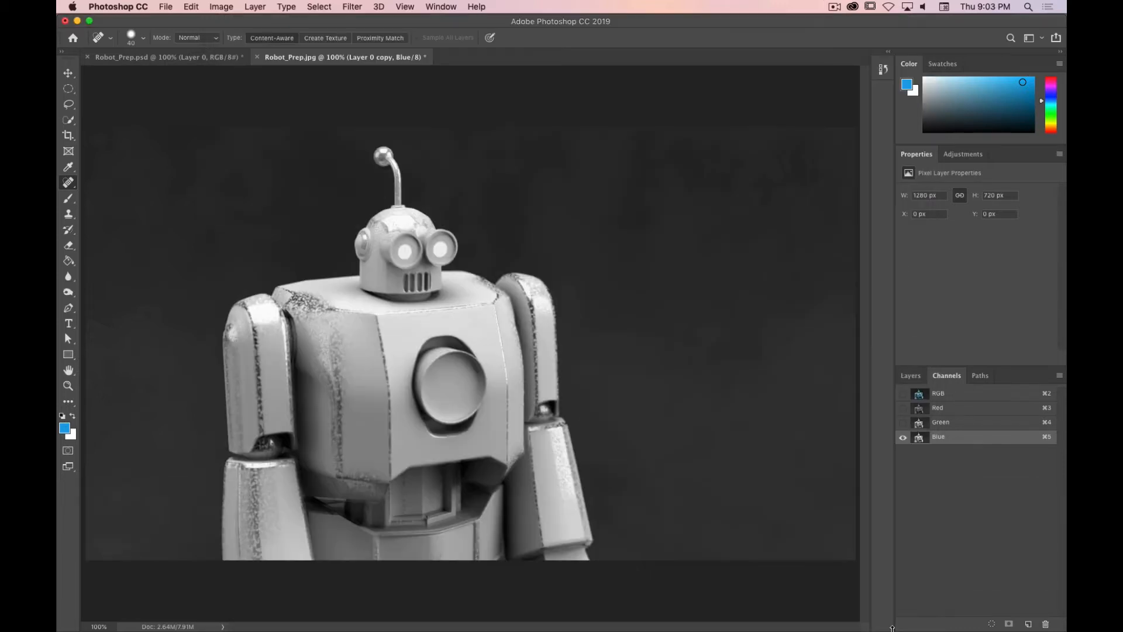
Step: Return to the composite RGB view and zoom in to examine the color fringing along the robot's edges
click(942, 394)
click(911, 377)
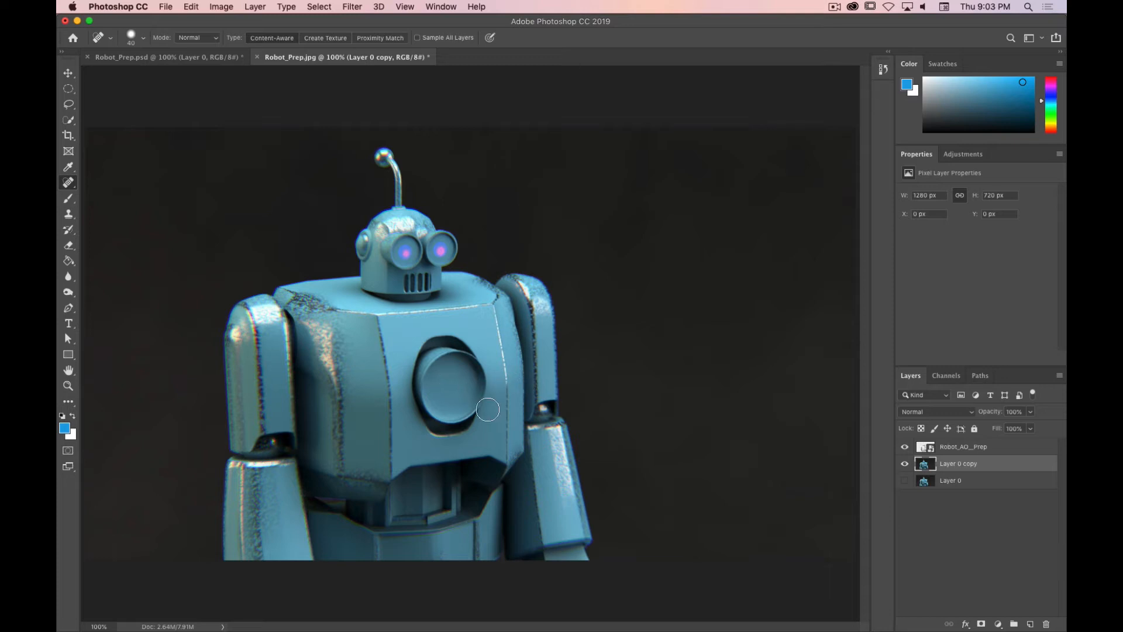
mouse_move(489, 409)
mouse_down()
mouse_move(465, 417)
mouse_move(476, 395)
mouse_up()
key(super+equal)
key(super+equal)
key(space)
drag(489, 302, 760, 289)
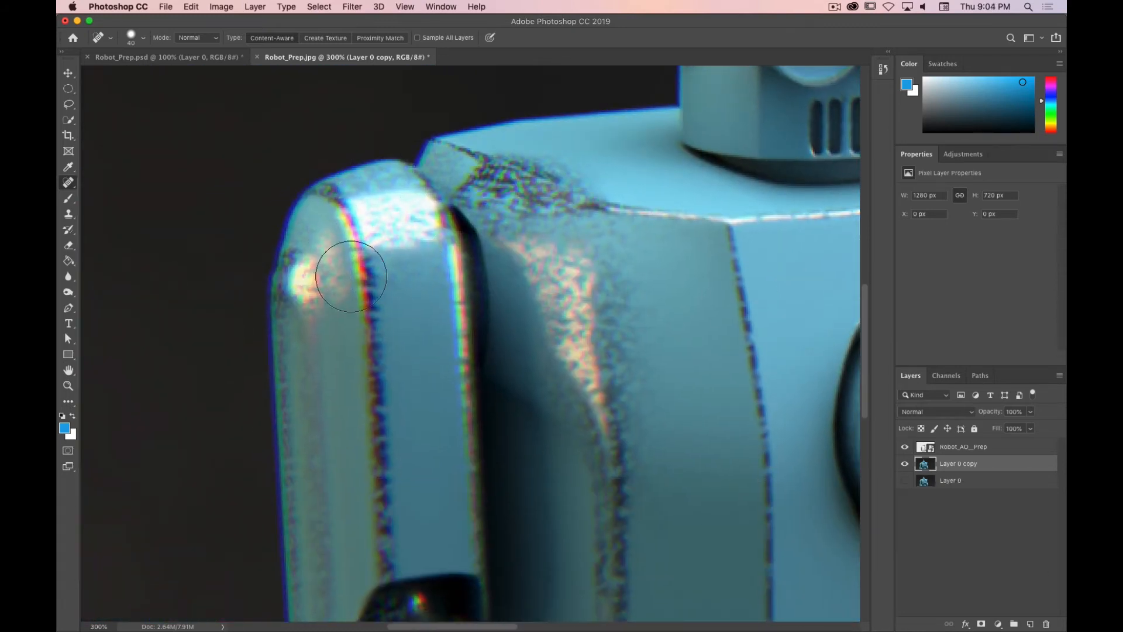
key(super+period)
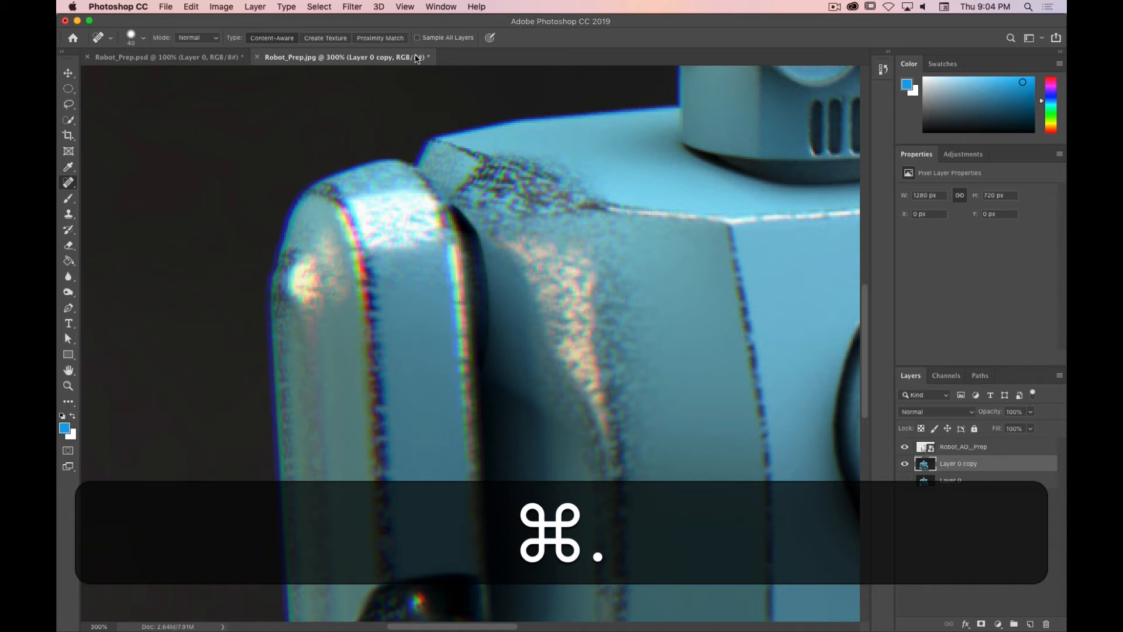
key(v)
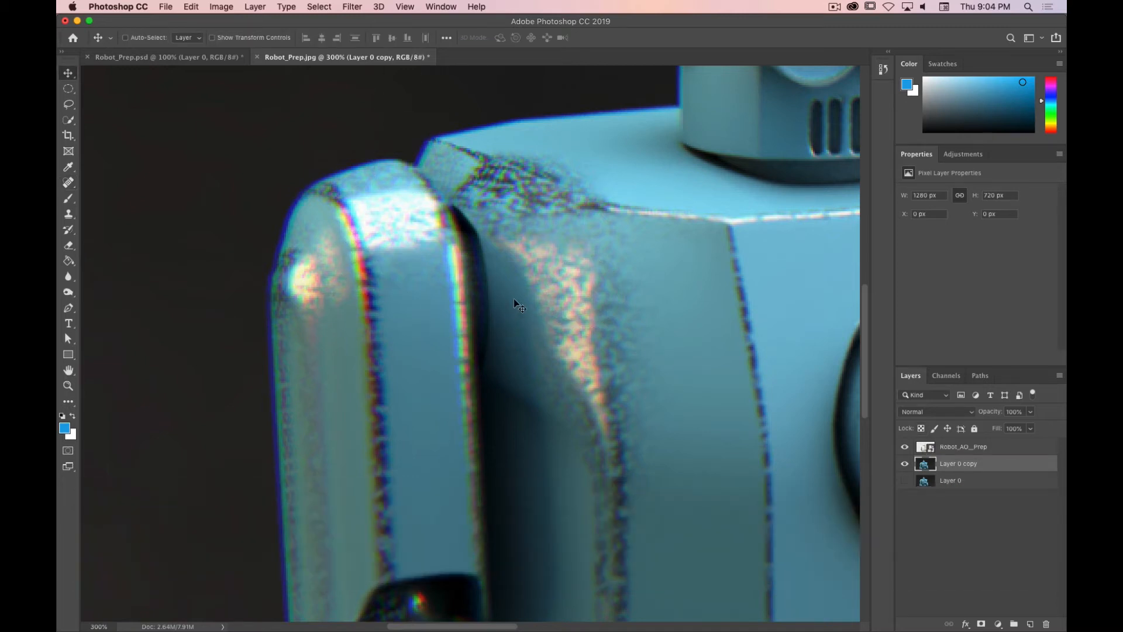
key(super+minus)
key(super+minus)
key(super+equal)
key(super+equal)
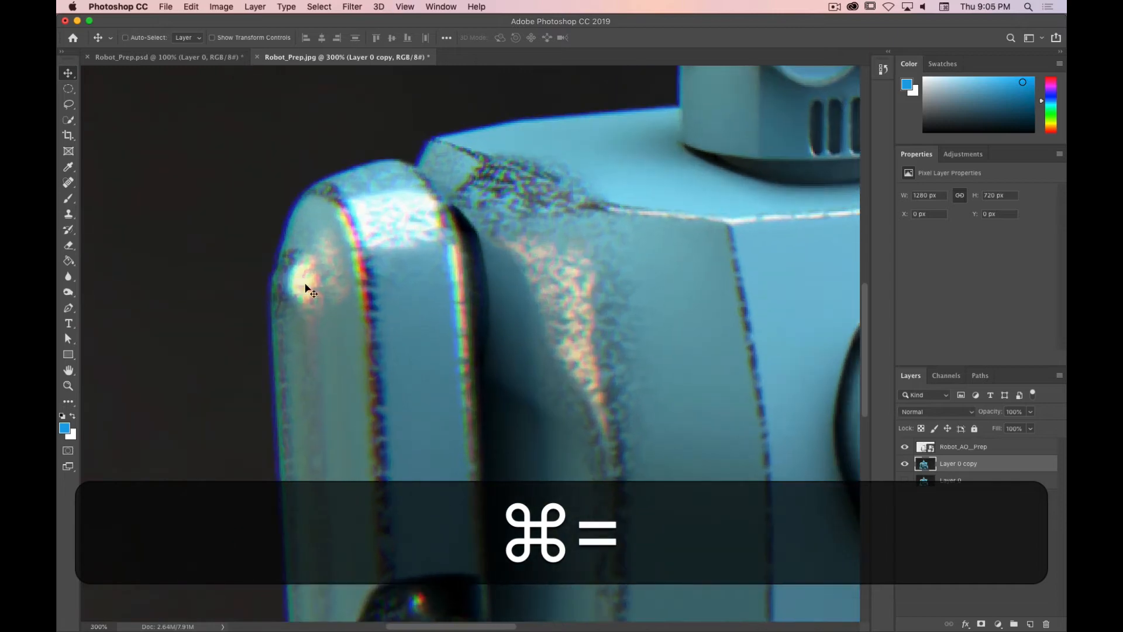
key(space)
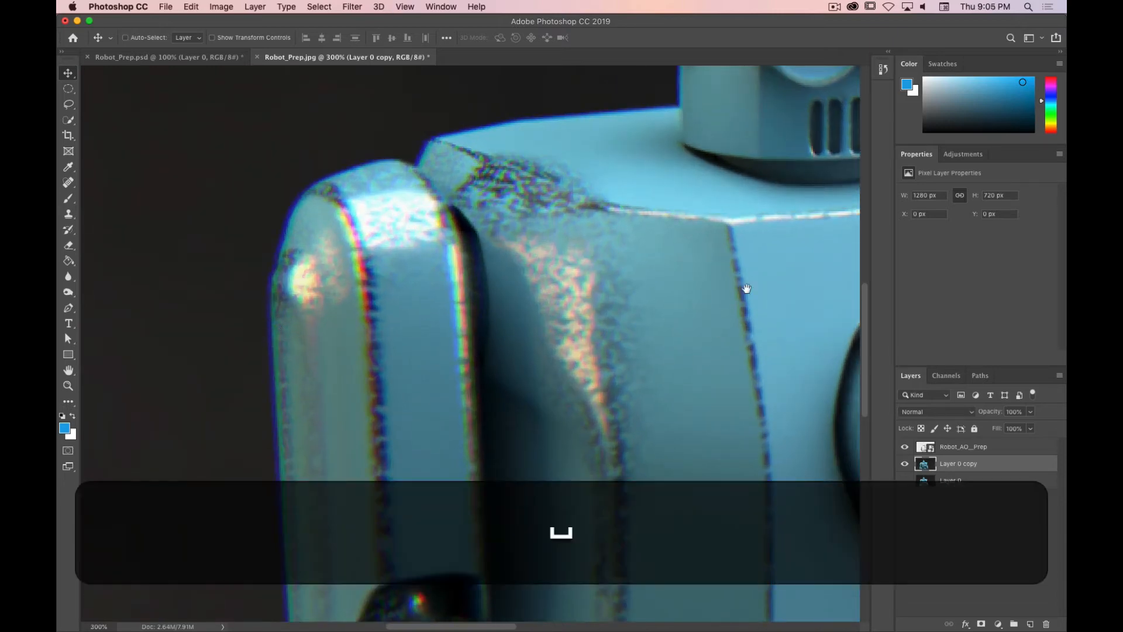
drag(748, 289, 208, 213)
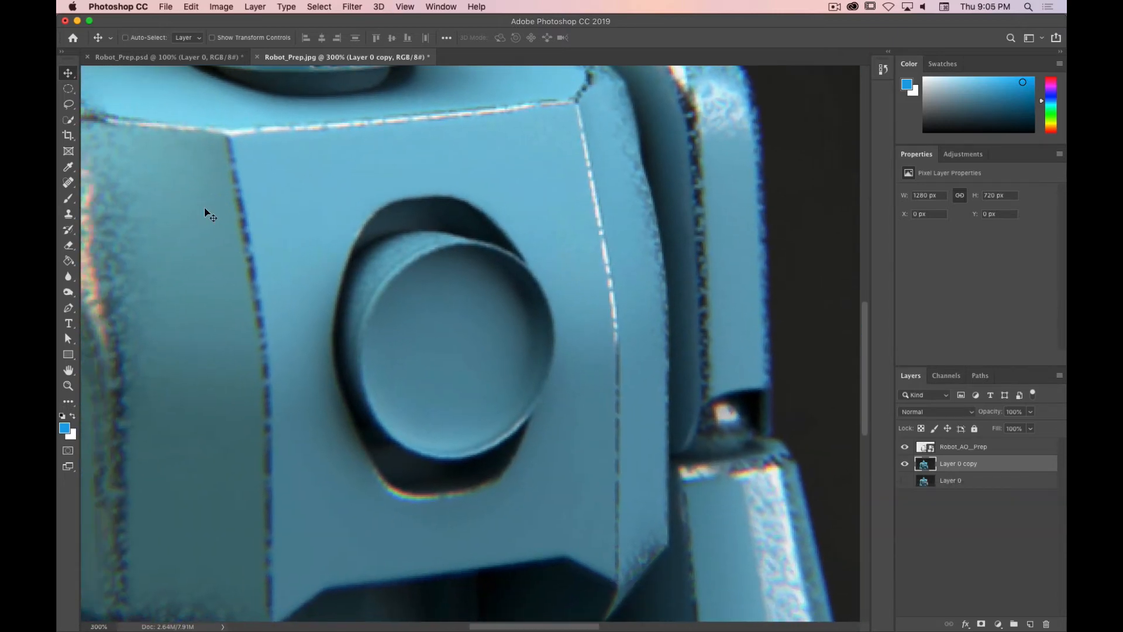
key(super+minus)
key(super+minus)
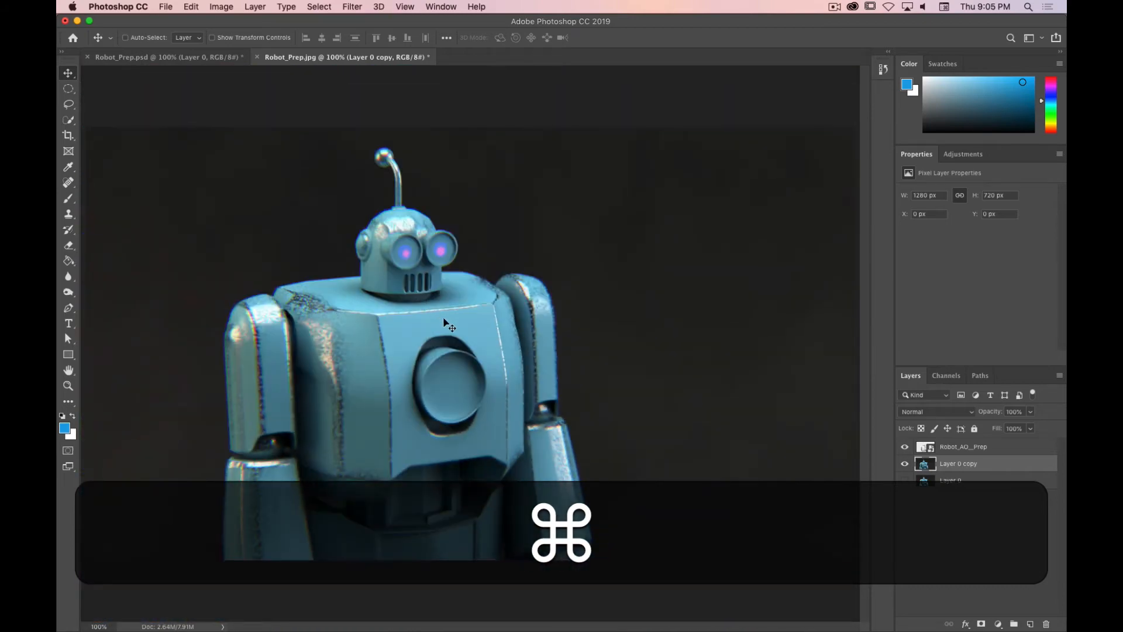
key(super+equal)
key(space)
drag(449, 392, 449, 186)
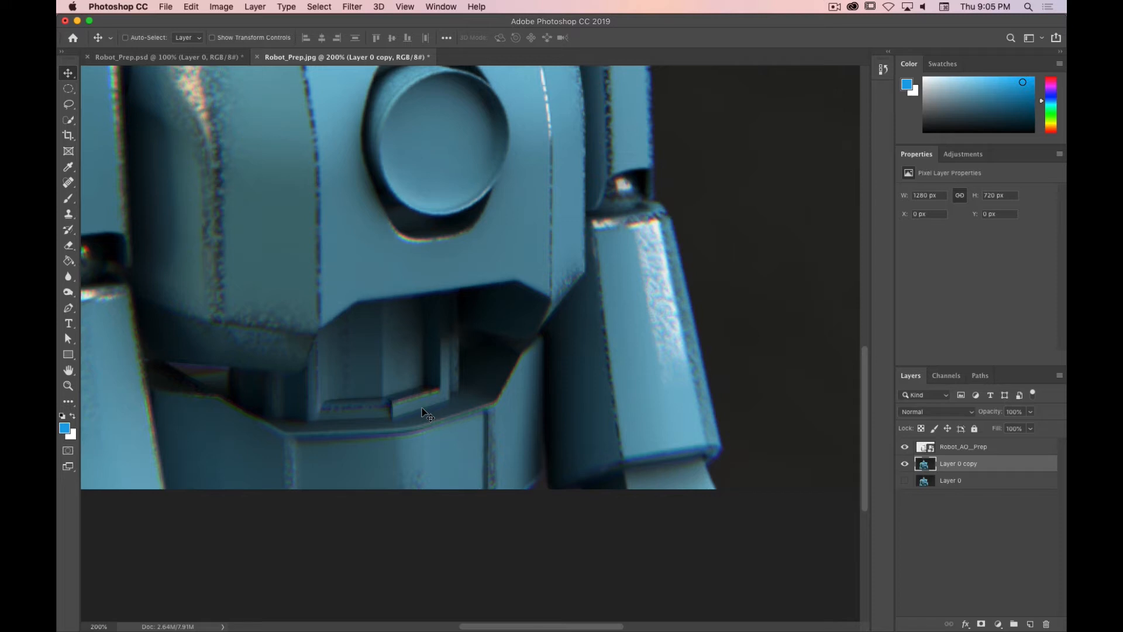
key(super+equal)
key(super+equal)
key(super+minus)
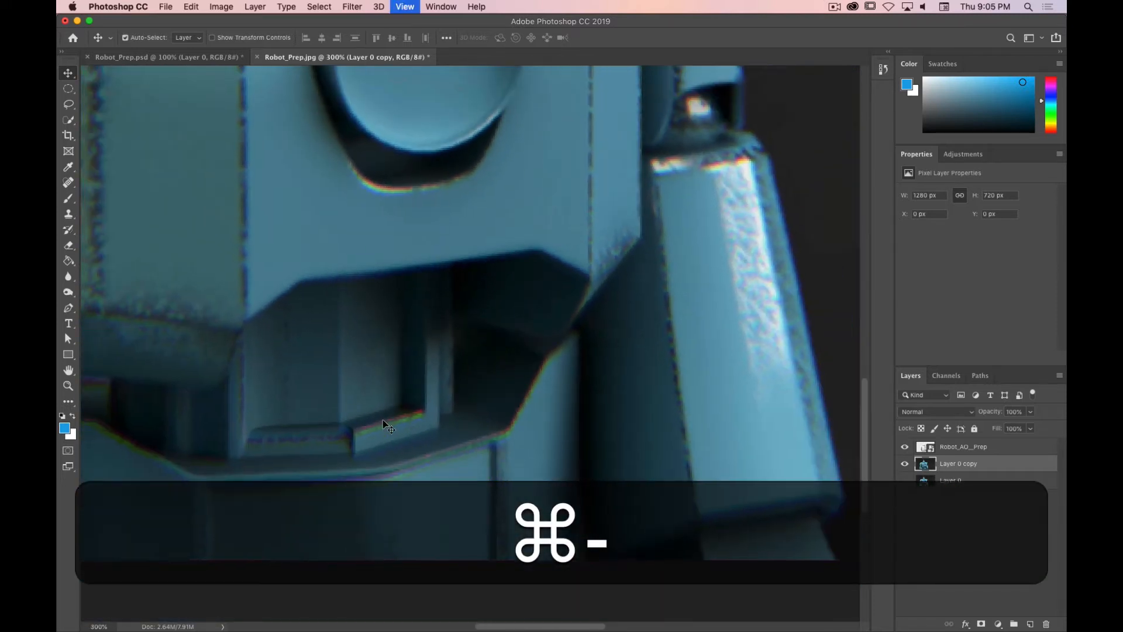
key(super+minus)
key(super+minus)
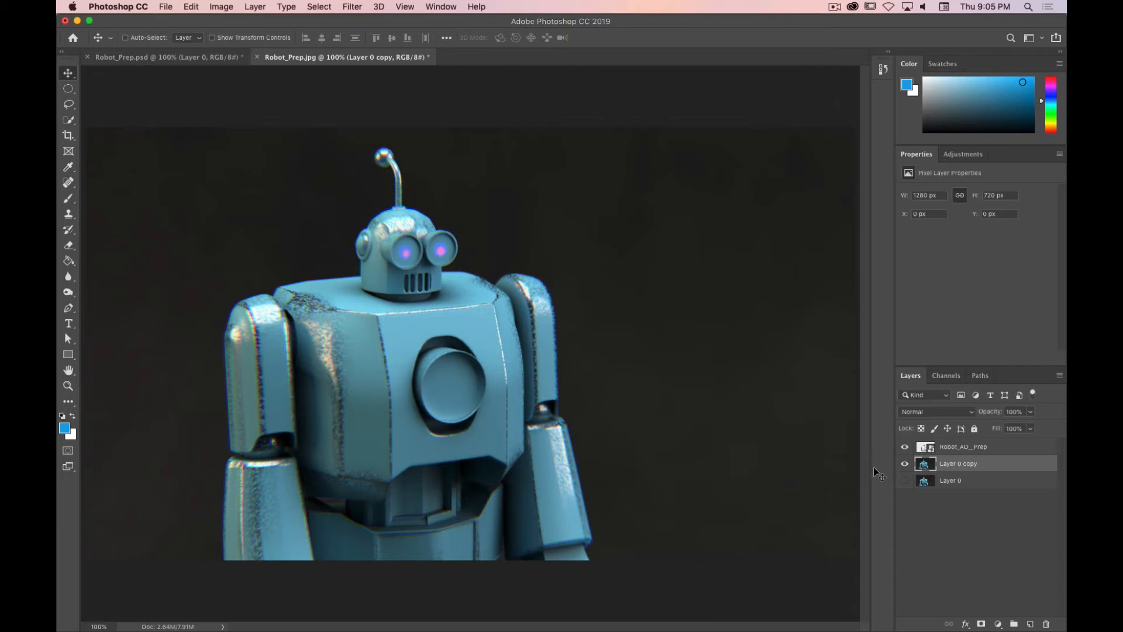
Step: Duplicate Layer 0 and make the new copy visible
mouse_move(989, 415)
mouse_down()
mouse_move(975, 416)
mouse_move(1009, 419)
mouse_up()
drag(954, 485, 1031, 624)
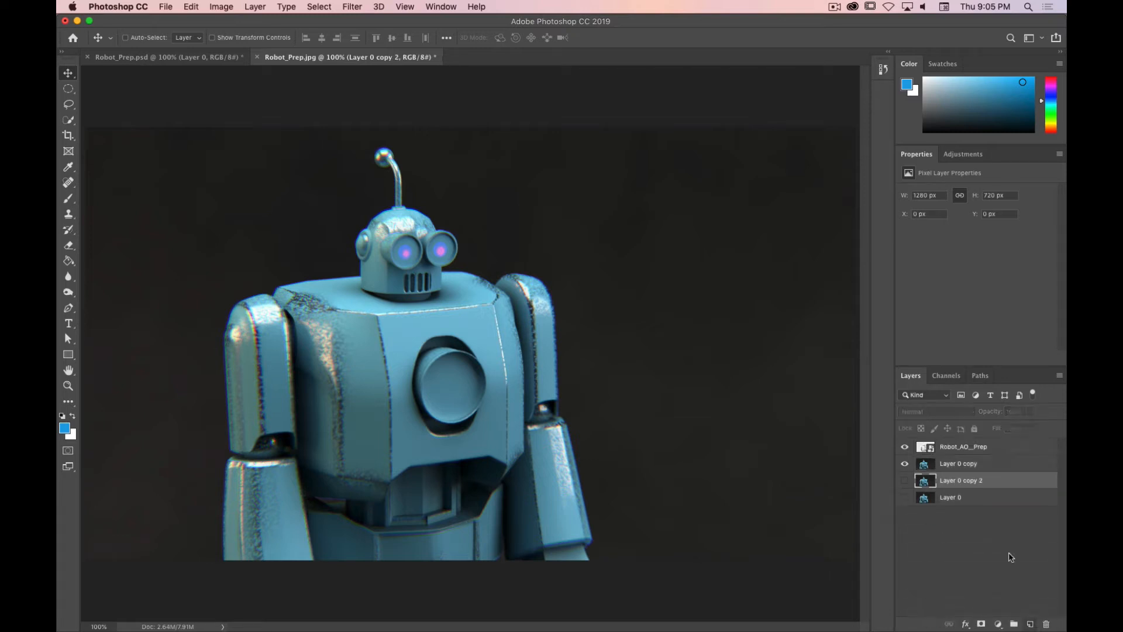
click(905, 480)
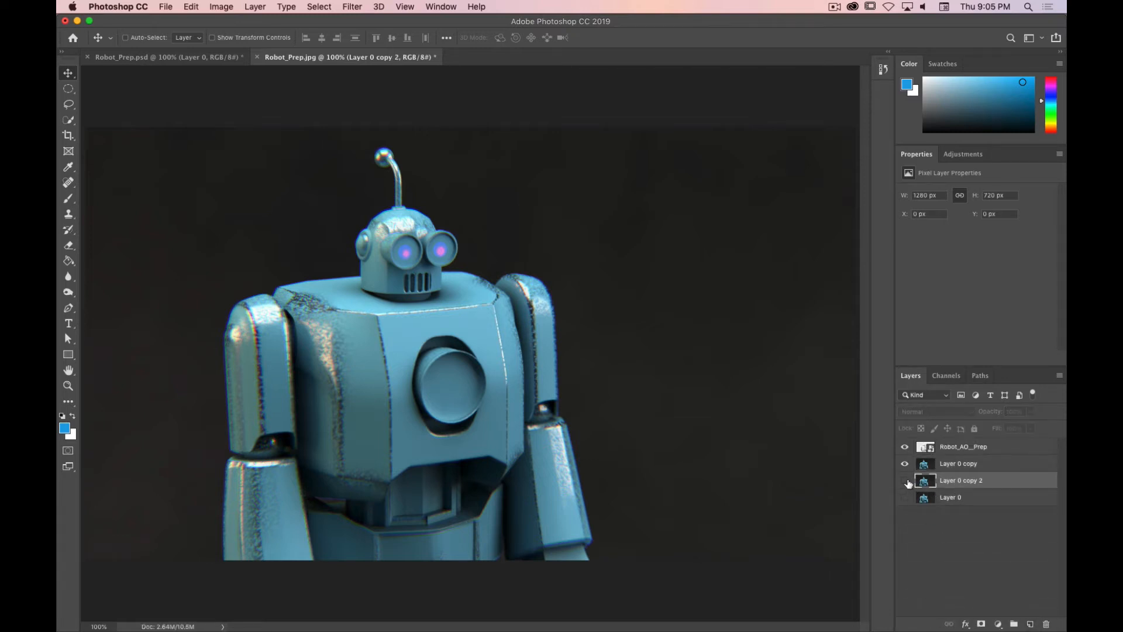
Step: Rename Layer 0 as Base
double_click(954, 497)
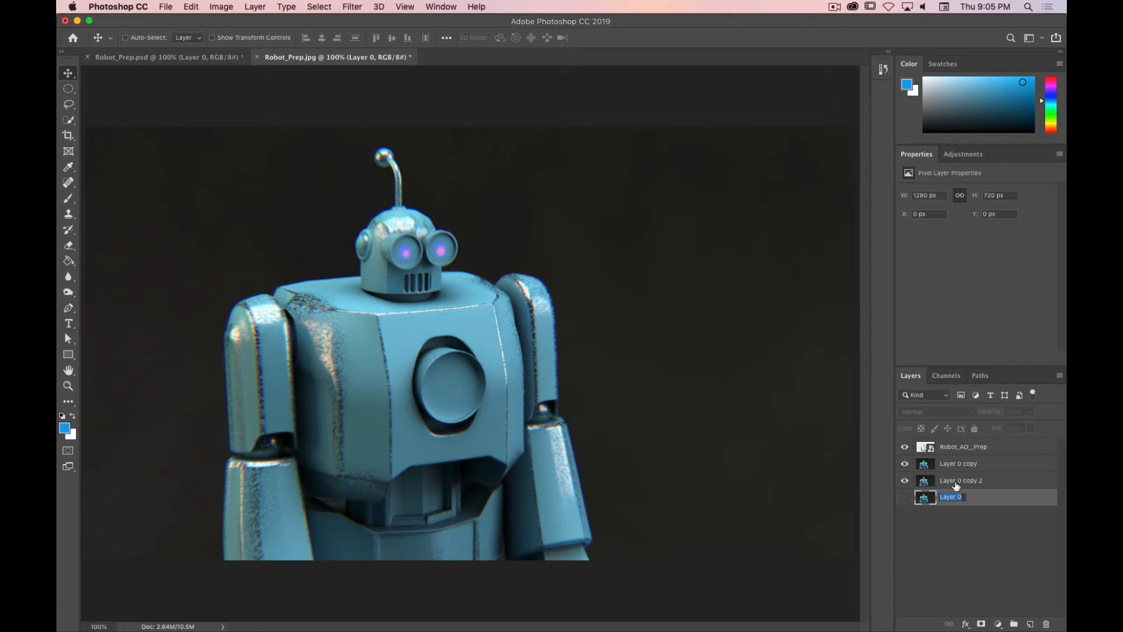
text(Base)
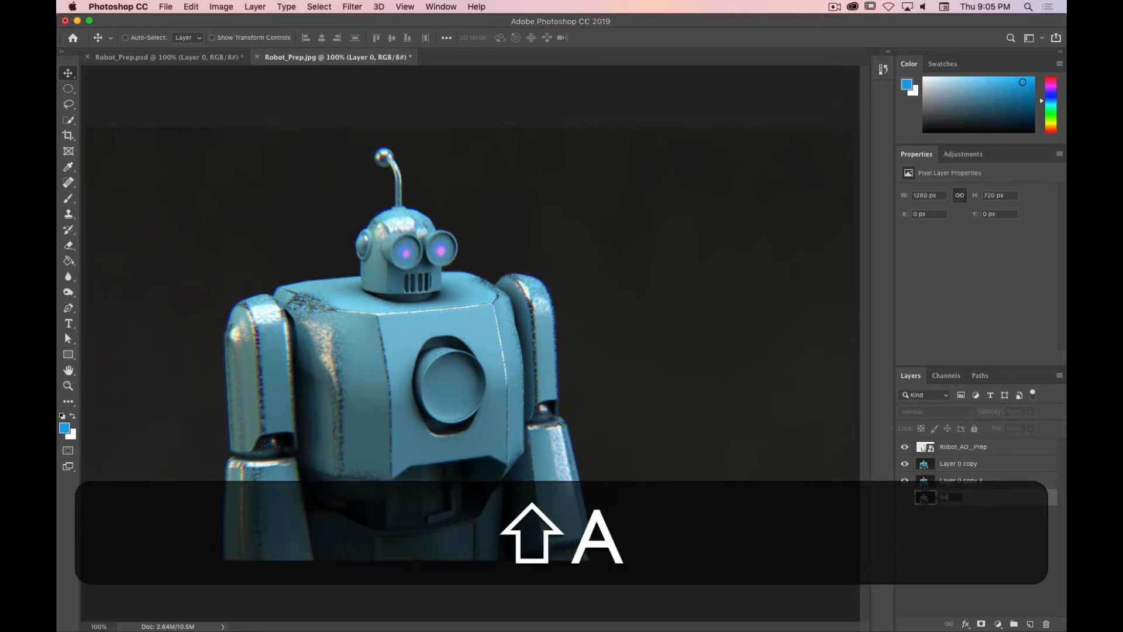
key(Return)
key(j)
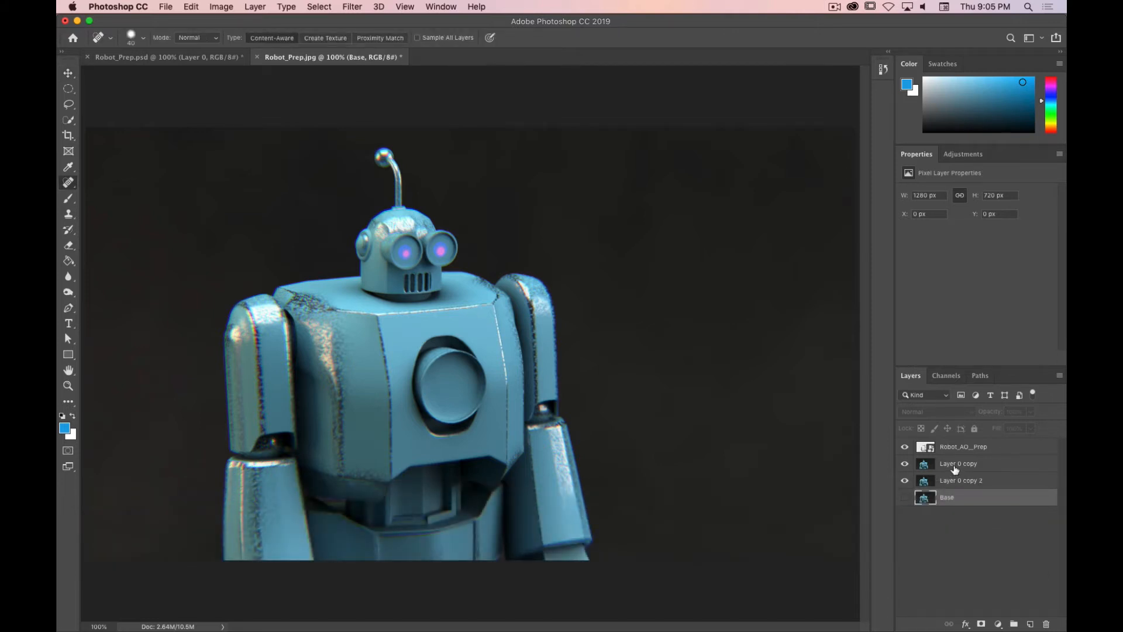
Step: Rename the Layer 0 copy layer as CA
double_click(955, 466)
key(shift)
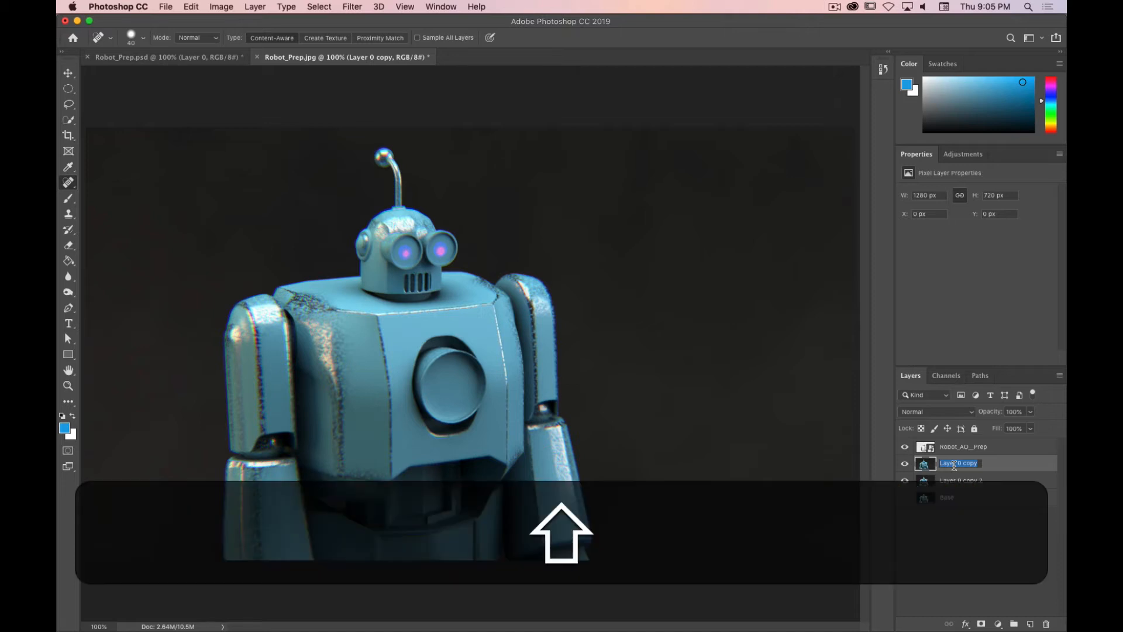
text(CA)
key(shift+Return)
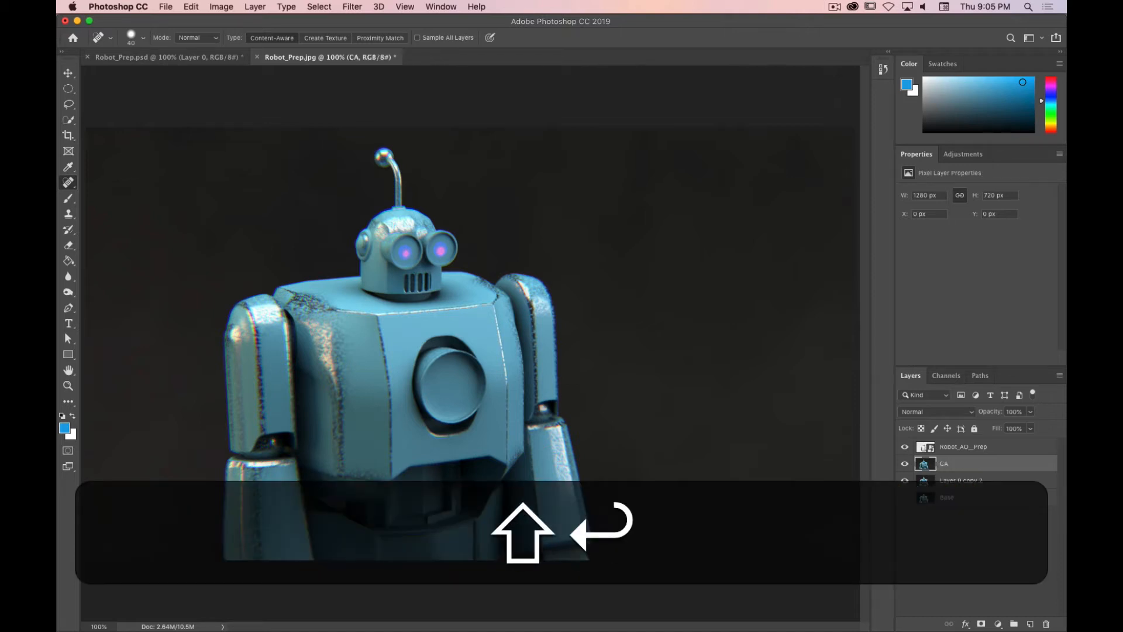
Step: Rename the Layer 0 copy 2 layer as Base_Copy
double_click(973, 479)
text(Base_)
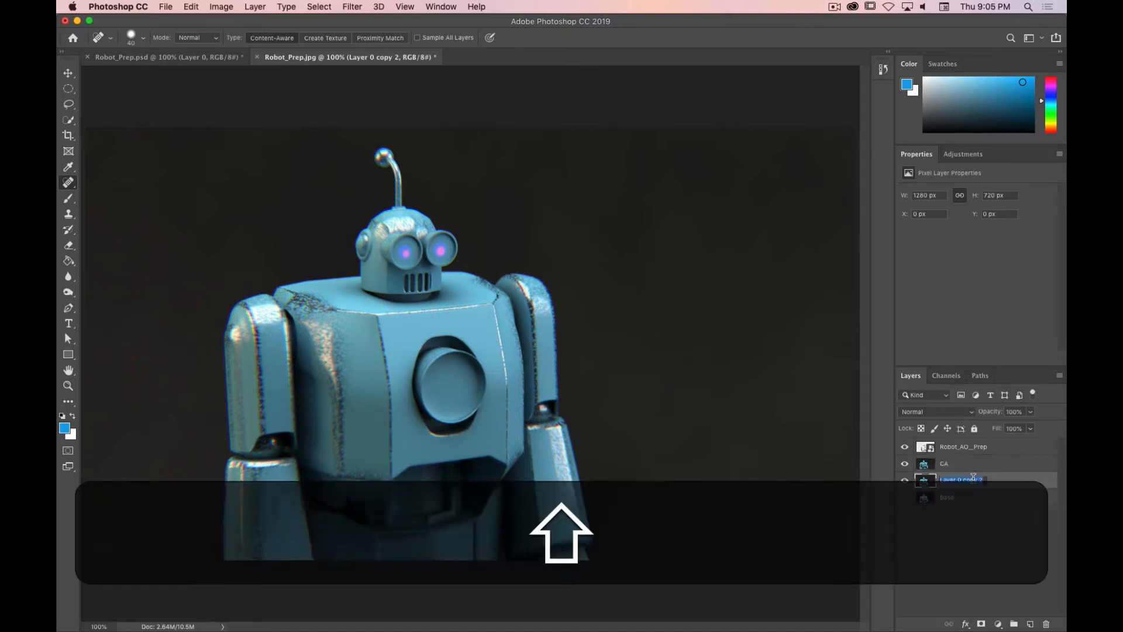
text(Copy)
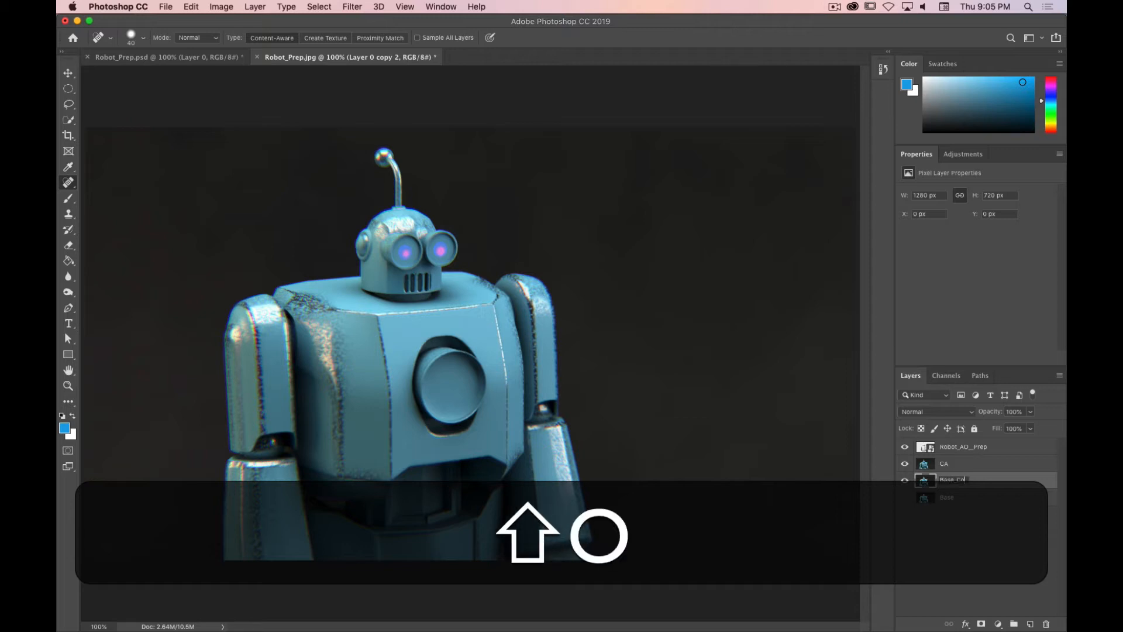
key(Return)
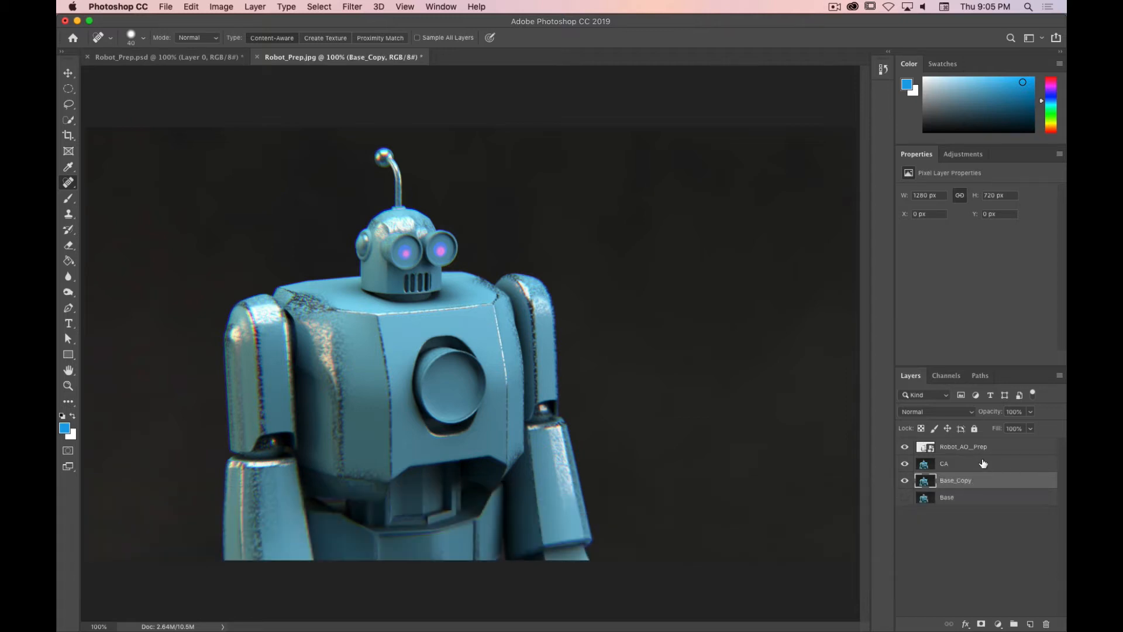
Step: Rename the Robot_AO_Prep layer as AO
double_click(970, 444)
text(AO)
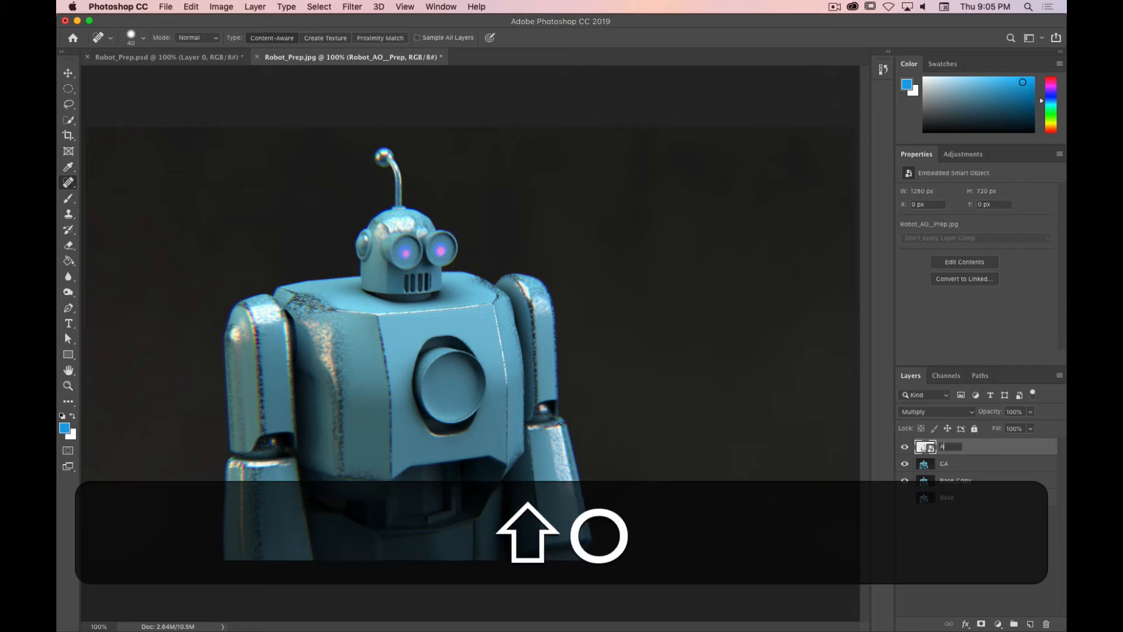
key(Return)
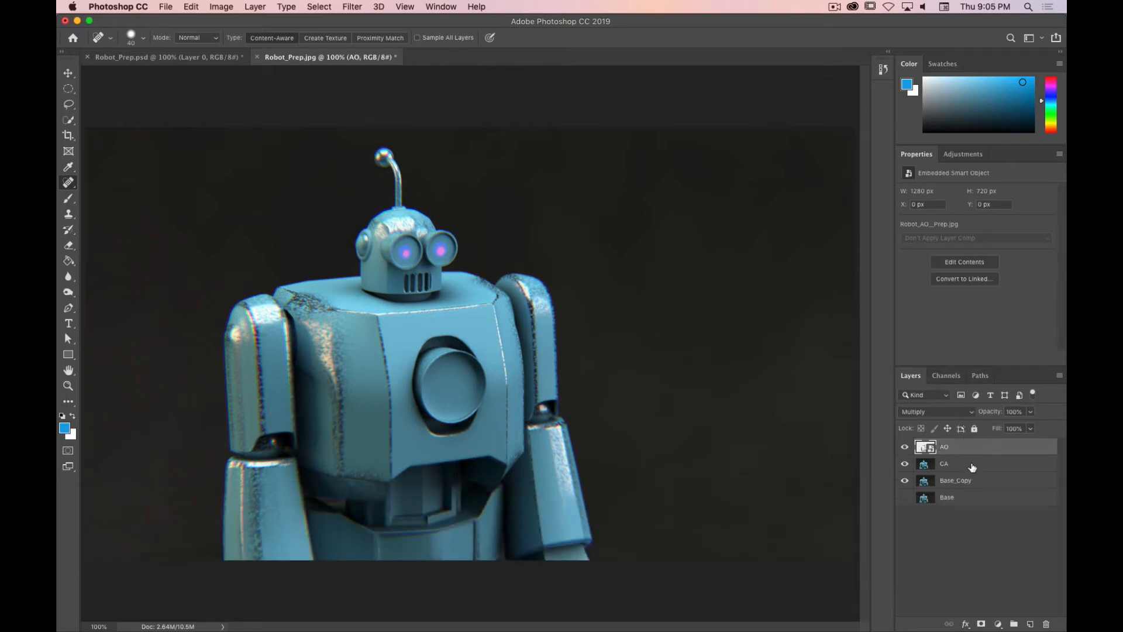
Step: Toggle the CA and AO layers' visibility to compare the effect, ending with the CA layer selected
click(904, 463)
click(905, 447)
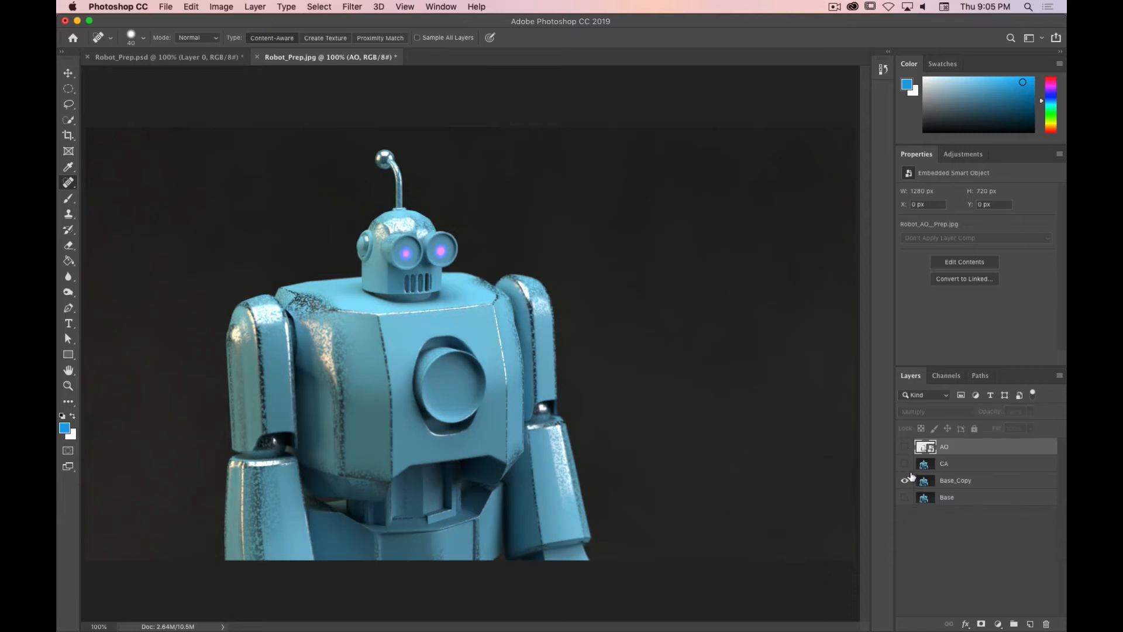
click(904, 465)
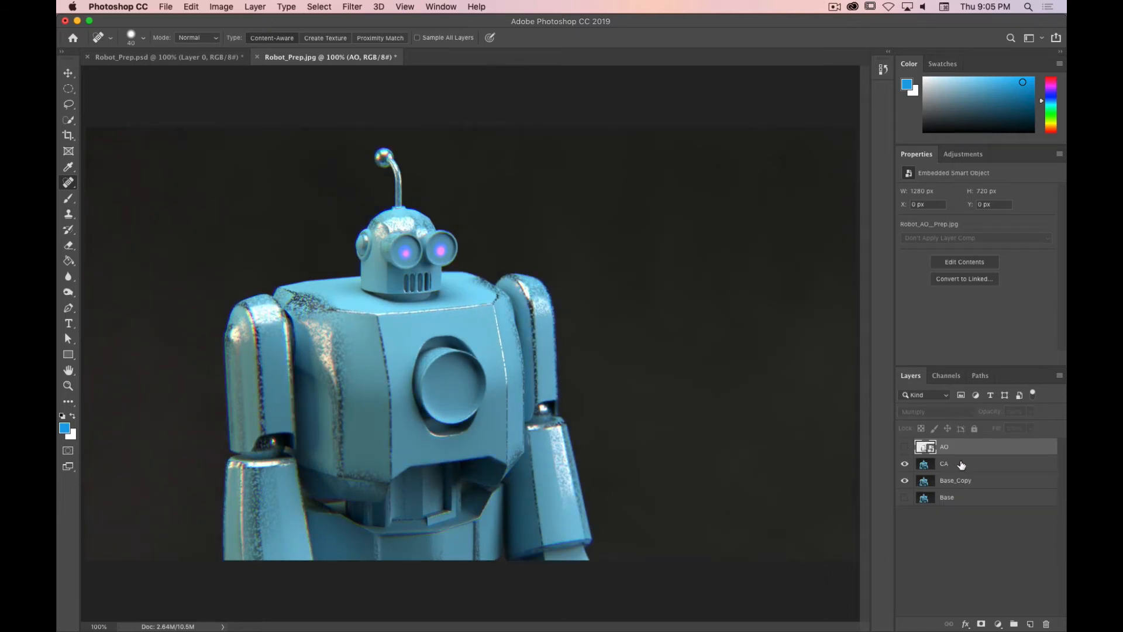
click(961, 464)
click(905, 447)
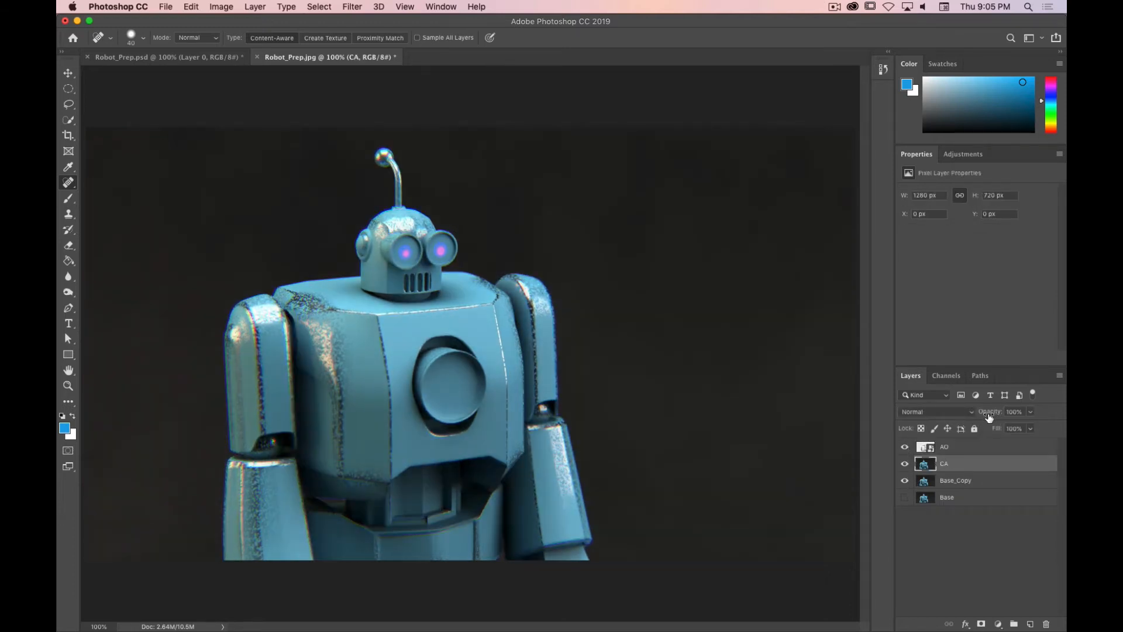
mouse_move(989, 417)
mouse_down()
mouse_move(956, 416)
mouse_move(977, 416)
mouse_up()
mouse_move(986, 417)
mouse_down()
mouse_move(971, 415)
mouse_move(989, 415)
mouse_up()
Step: Add a Gradient Map adjustment layer above the CA layer
click(967, 158)
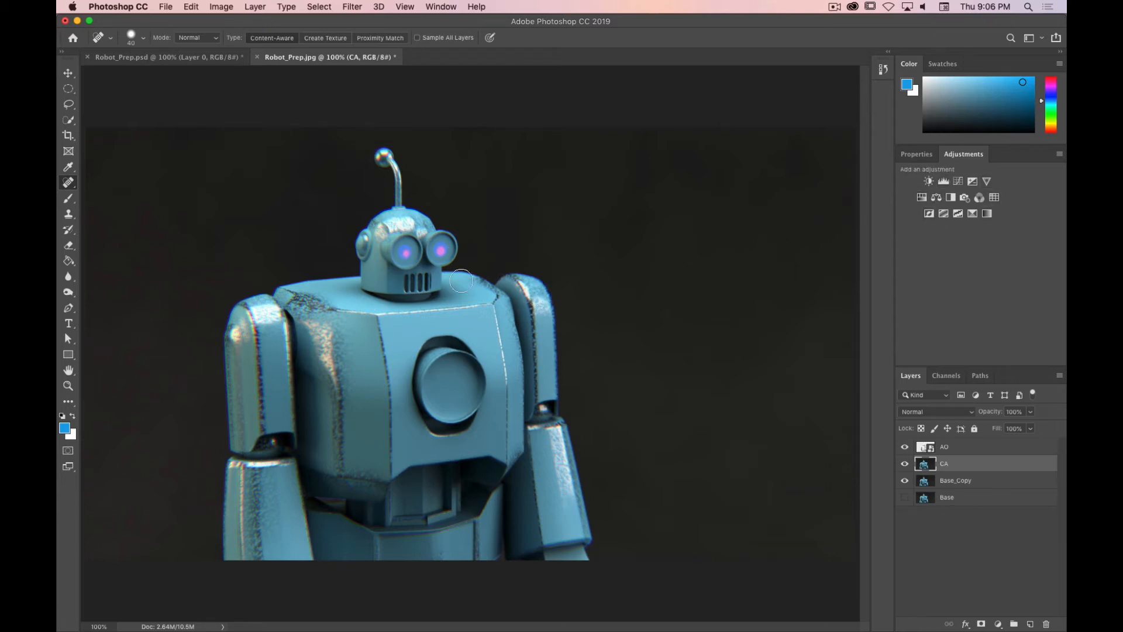
click(988, 215)
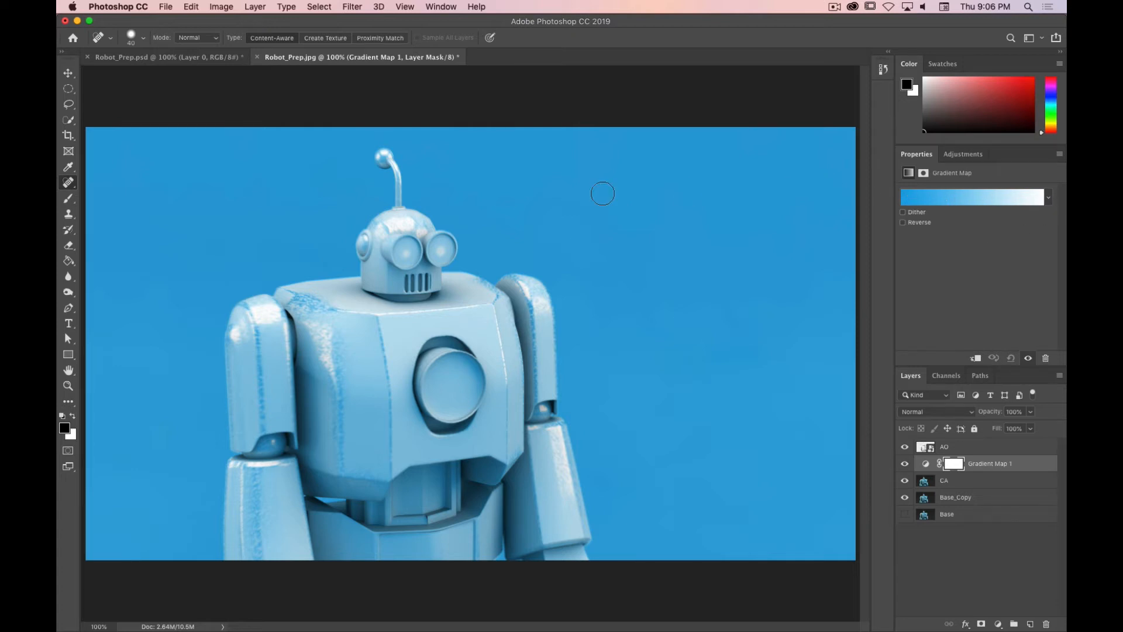
Step: Apply the Violet, Orange gradient preset to the gradient map
click(1048, 199)
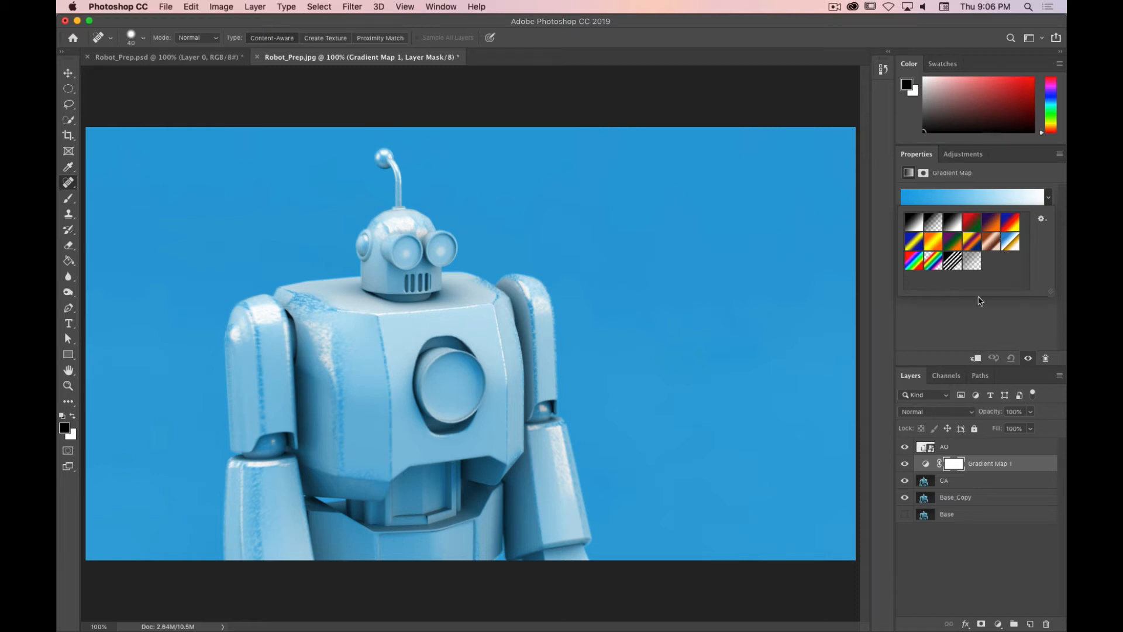
click(975, 325)
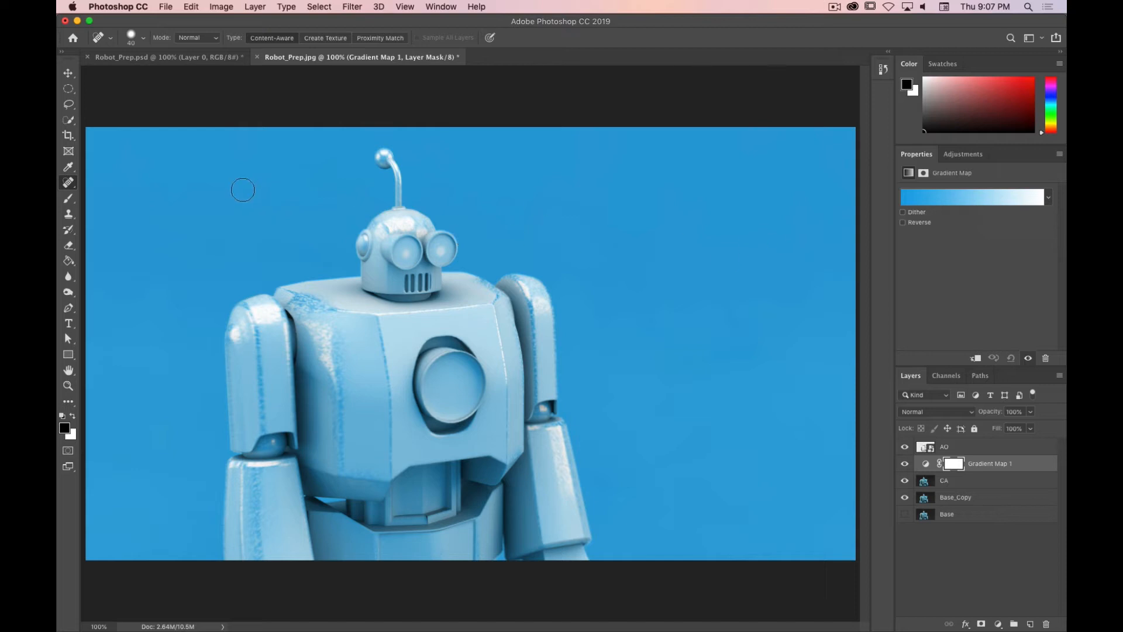
click(1049, 197)
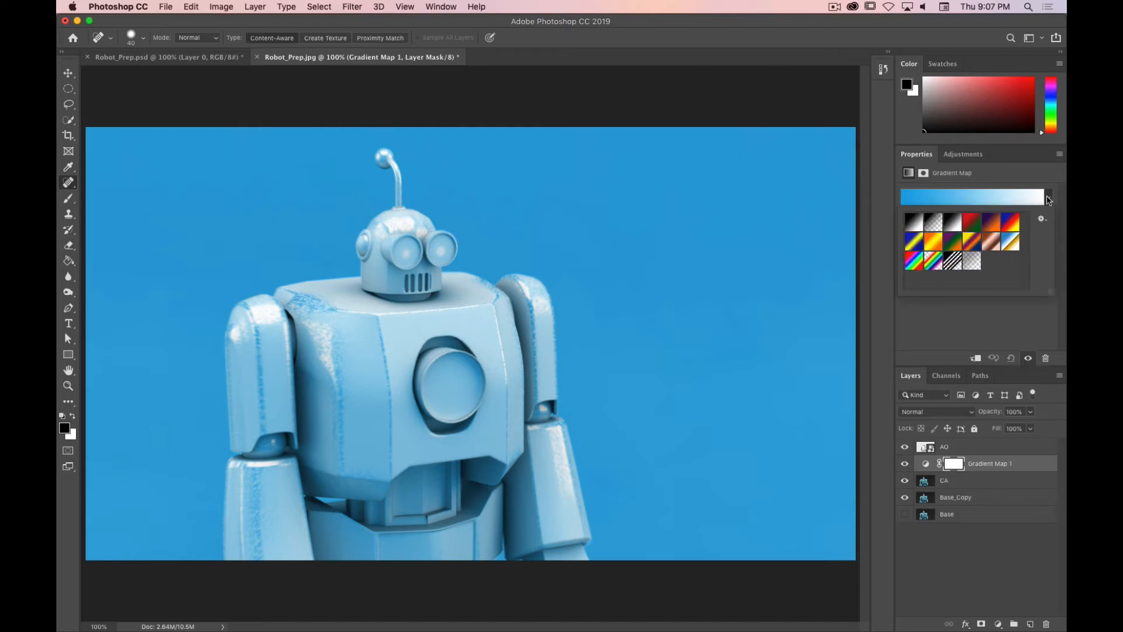
click(1042, 219)
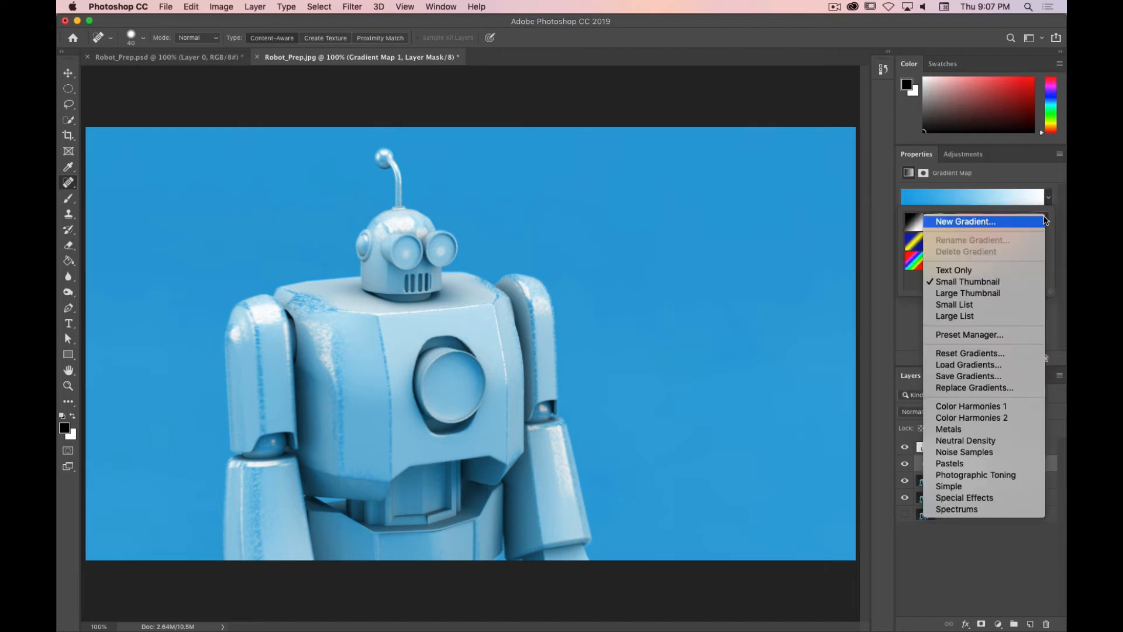
click(1046, 222)
click(1042, 219)
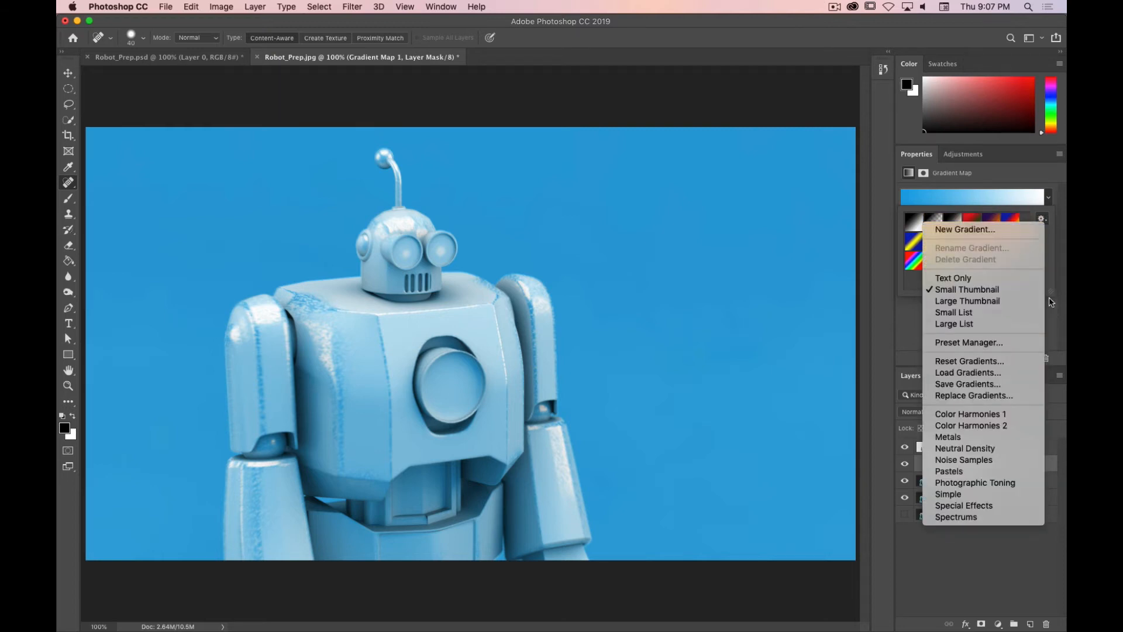
click(1052, 322)
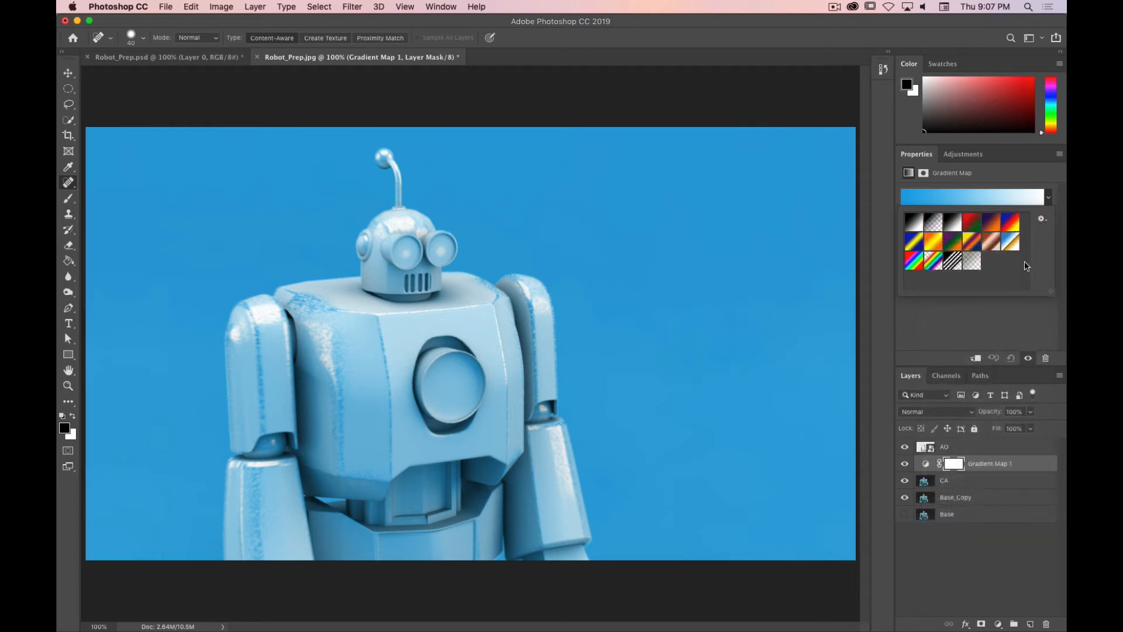
click(989, 223)
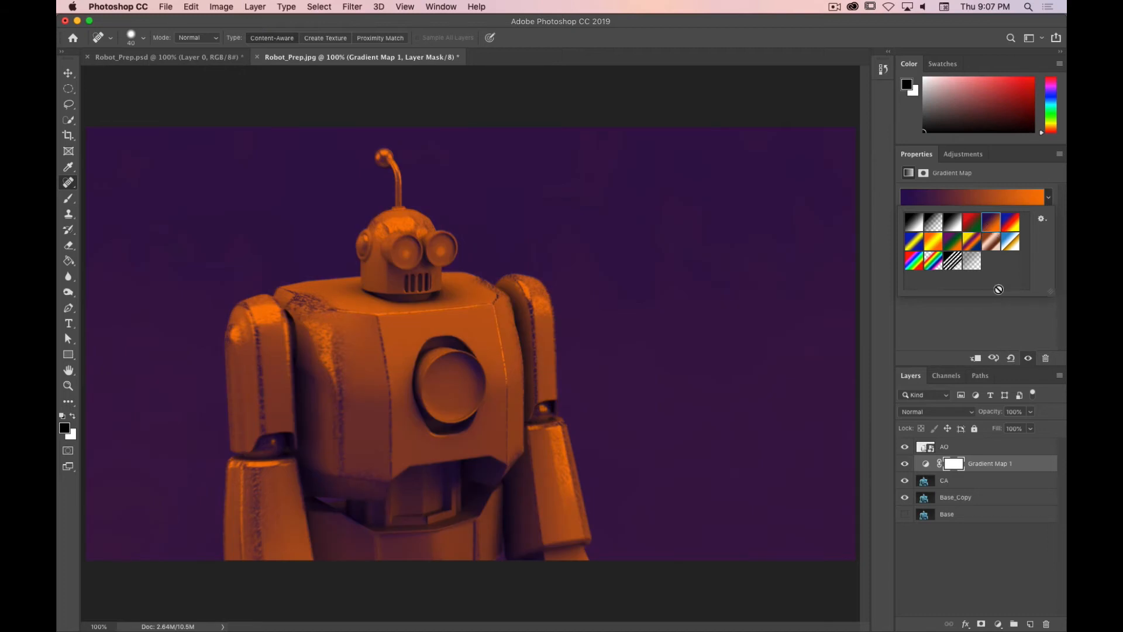
click(987, 319)
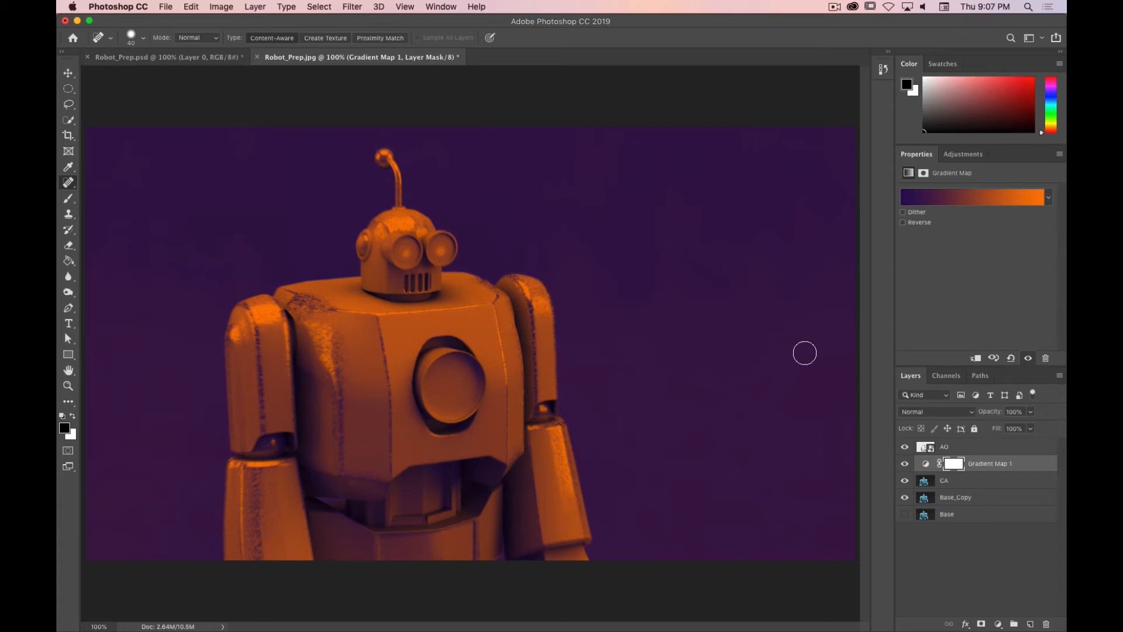
Step: Set the gradient map layer's blend mode to Soft Light
click(931, 413)
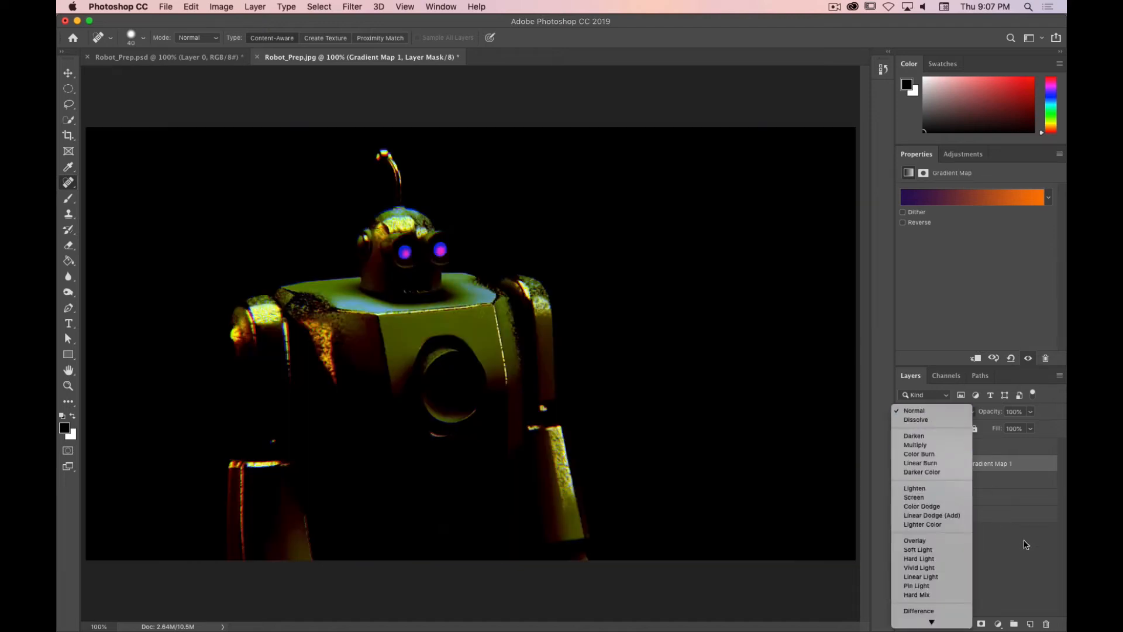
click(1027, 540)
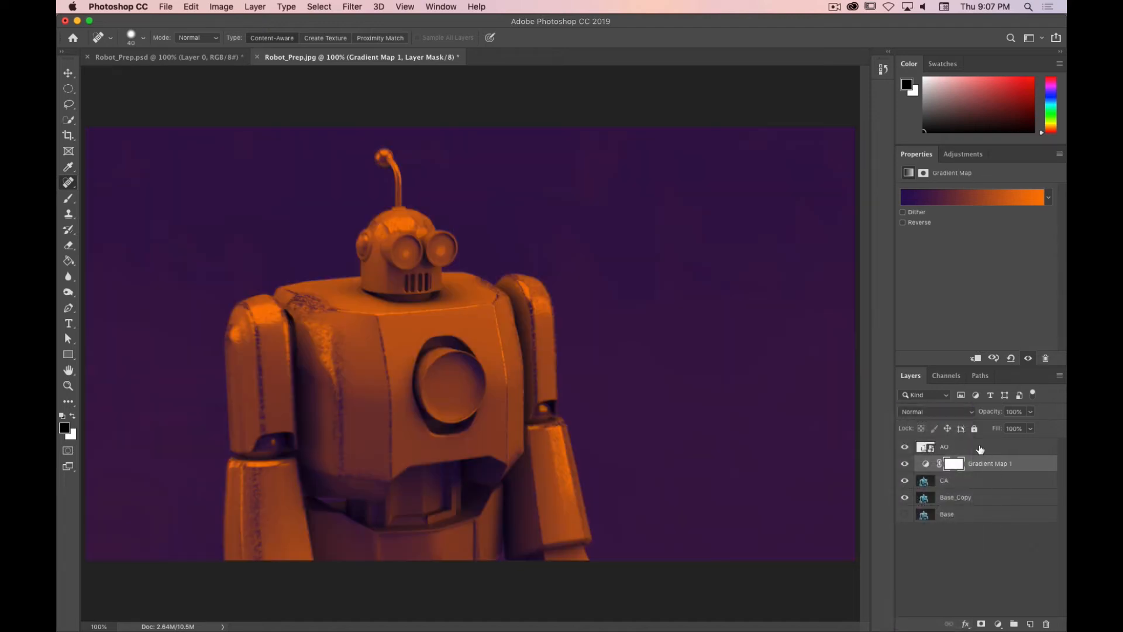
click(970, 415)
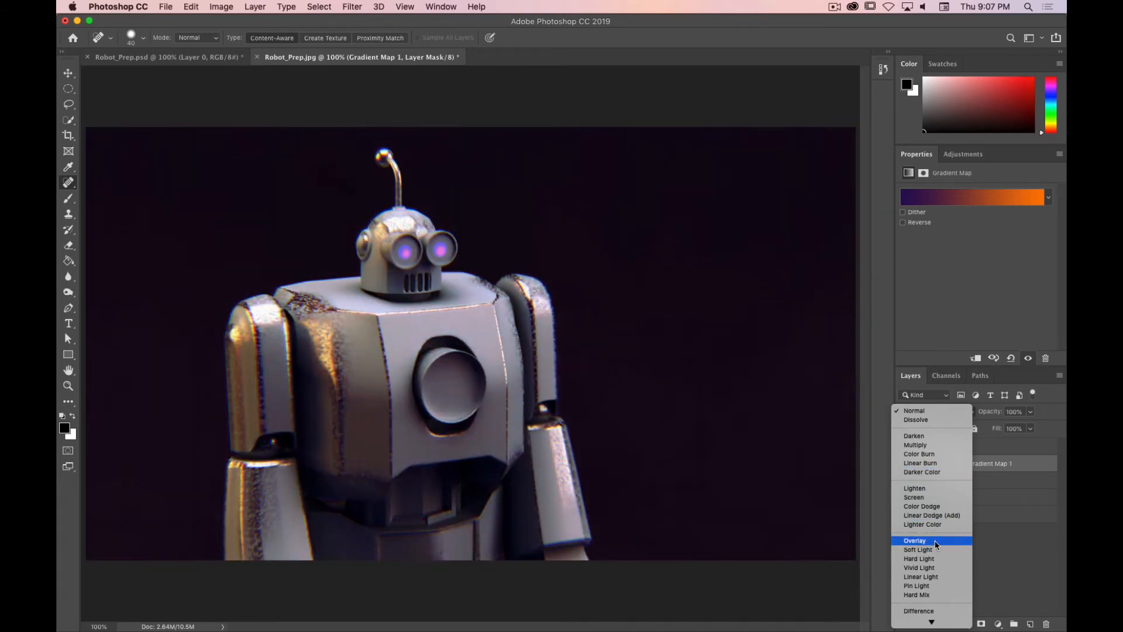
key(Escape)
key(shift+alt+f)
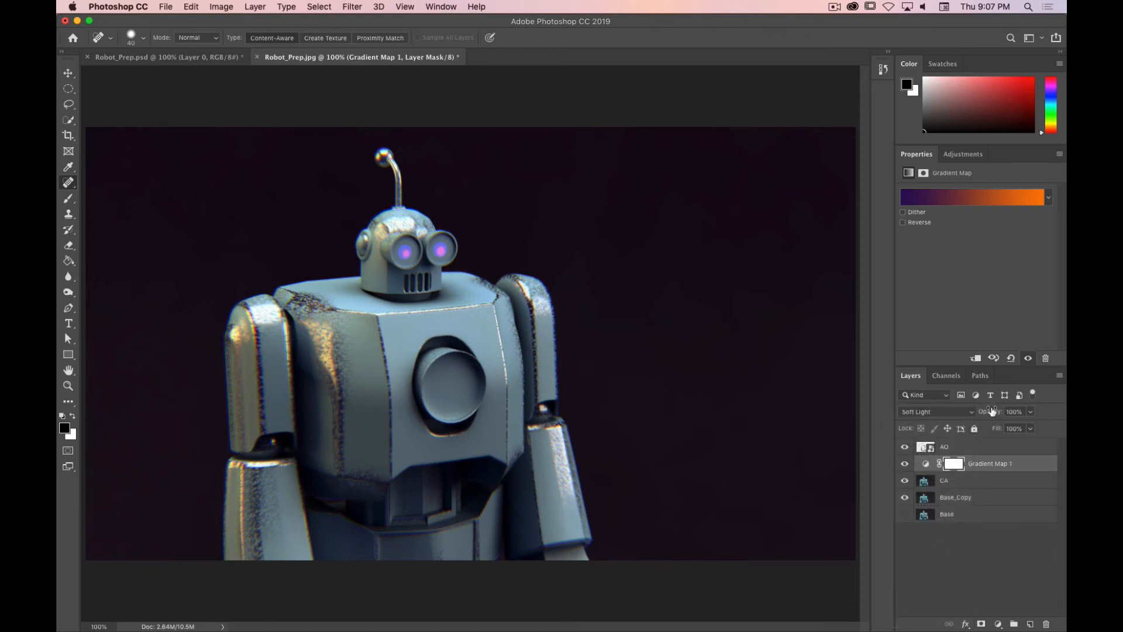
Step: Lower the gradient map layer's opacity to 73% and toggle its visibility to compare
drag(992, 416, 976, 418)
click(905, 463)
click(905, 463)
click(905, 464)
click(905, 464)
click(905, 464)
click(905, 464)
Step: Hide the Gradient Map 1 layer
click(1048, 199)
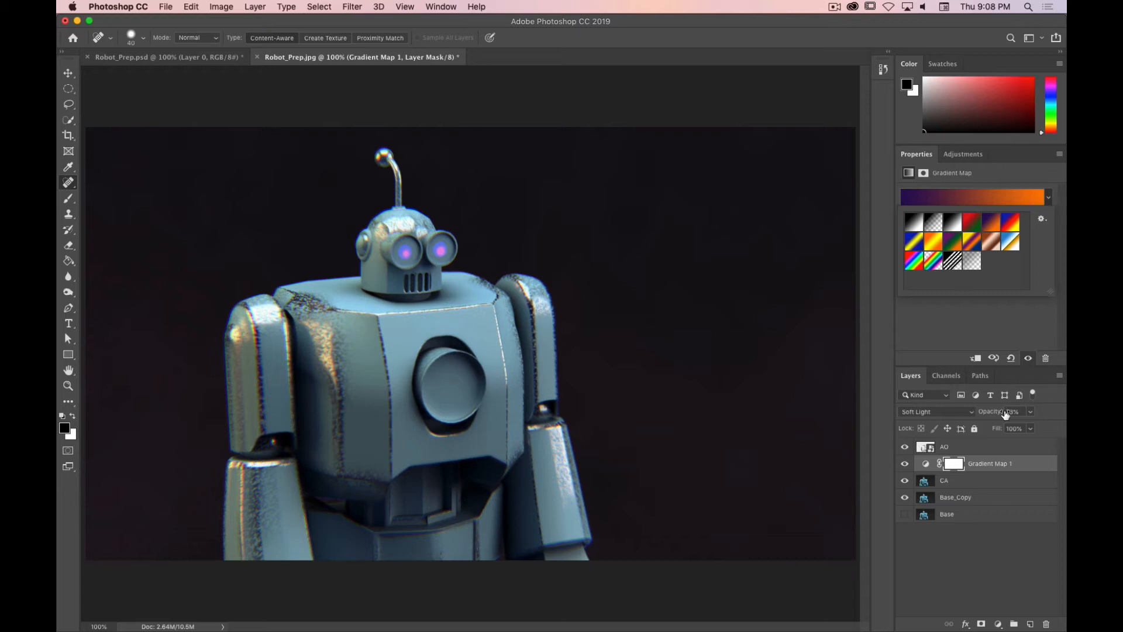
click(1006, 559)
click(927, 464)
click(905, 464)
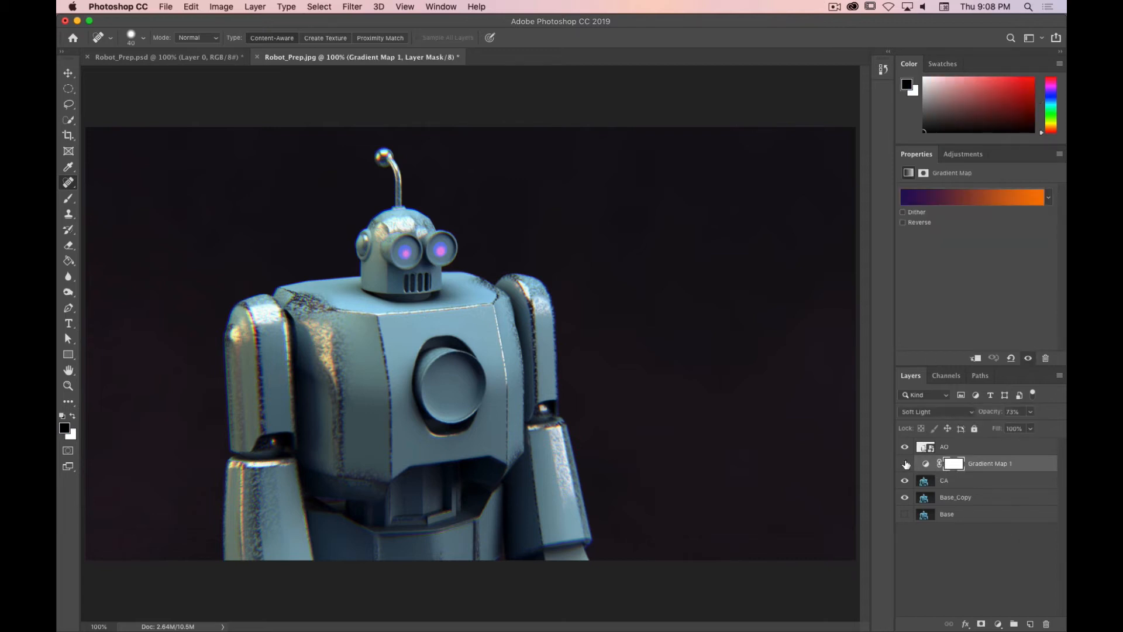
click(998, 624)
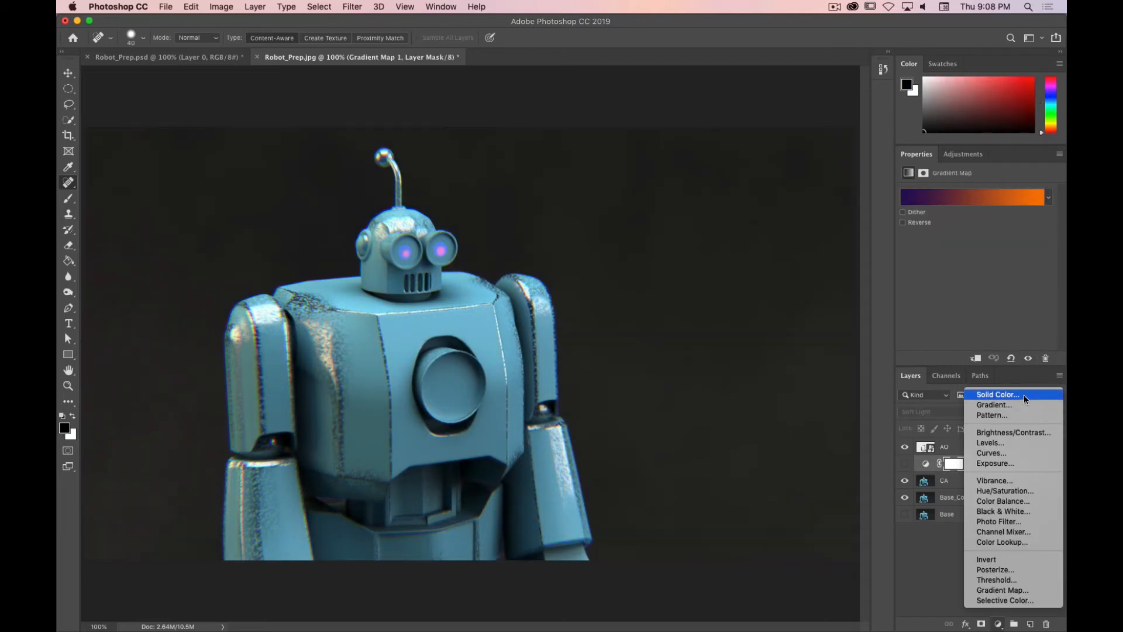
click(1001, 320)
Step: Save the current gradient as a new preset named Matrix
click(1048, 198)
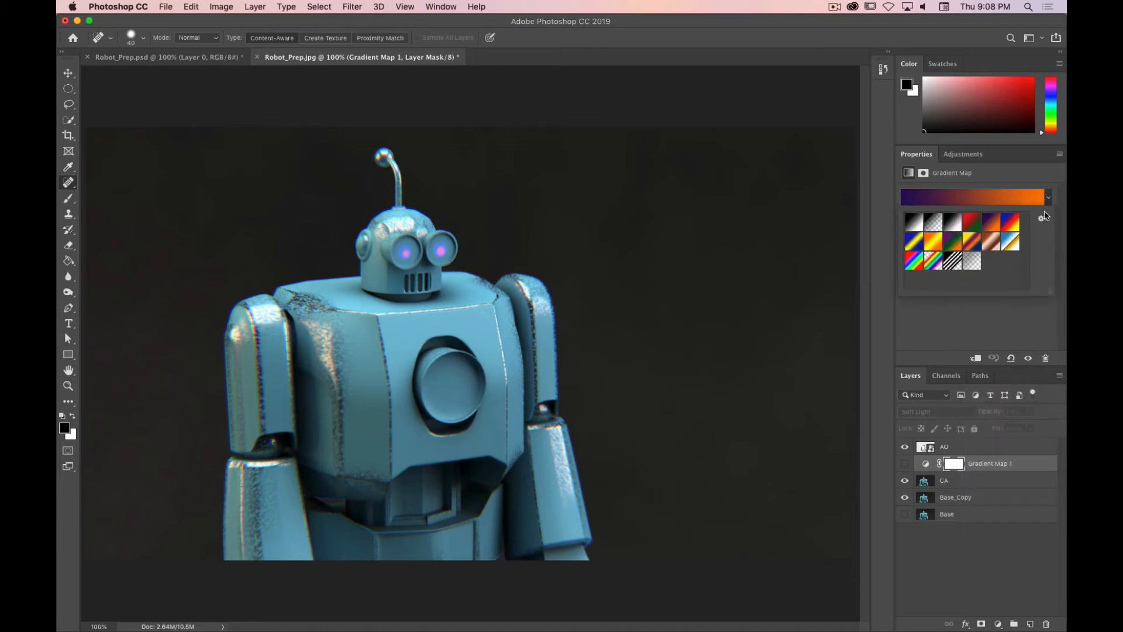
click(1044, 219)
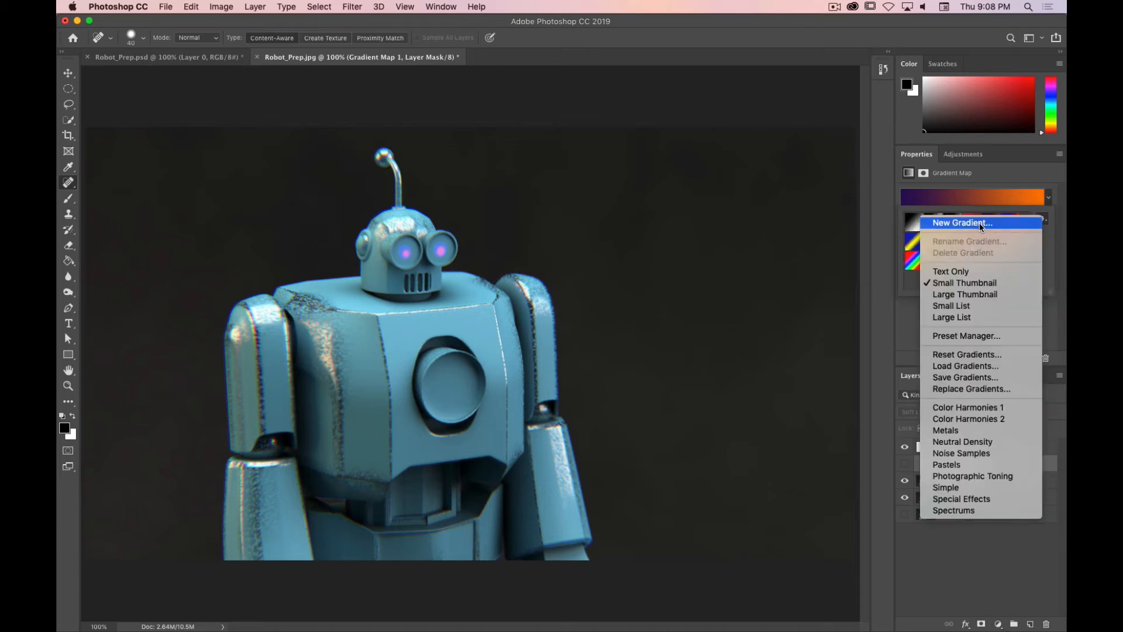
click(980, 223)
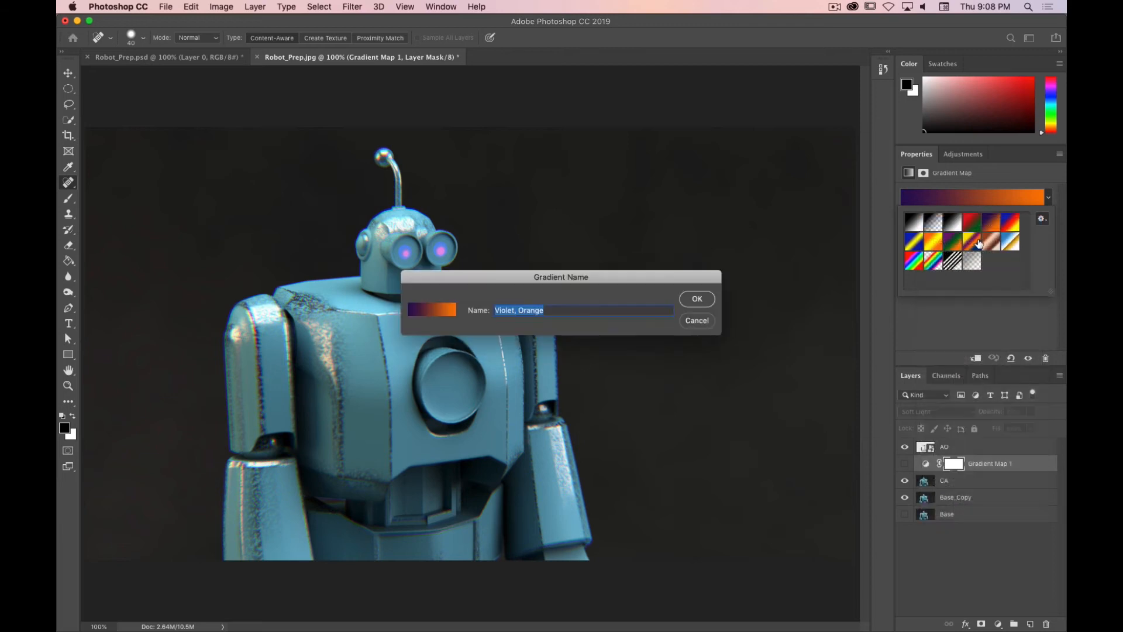
text(Matrix)
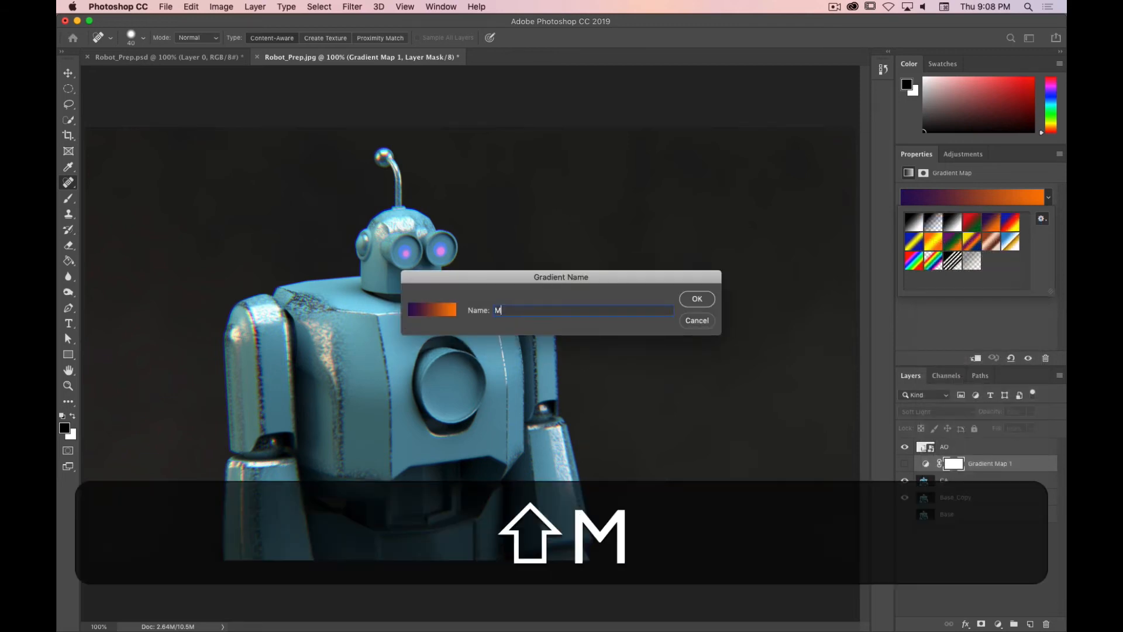
key(Return)
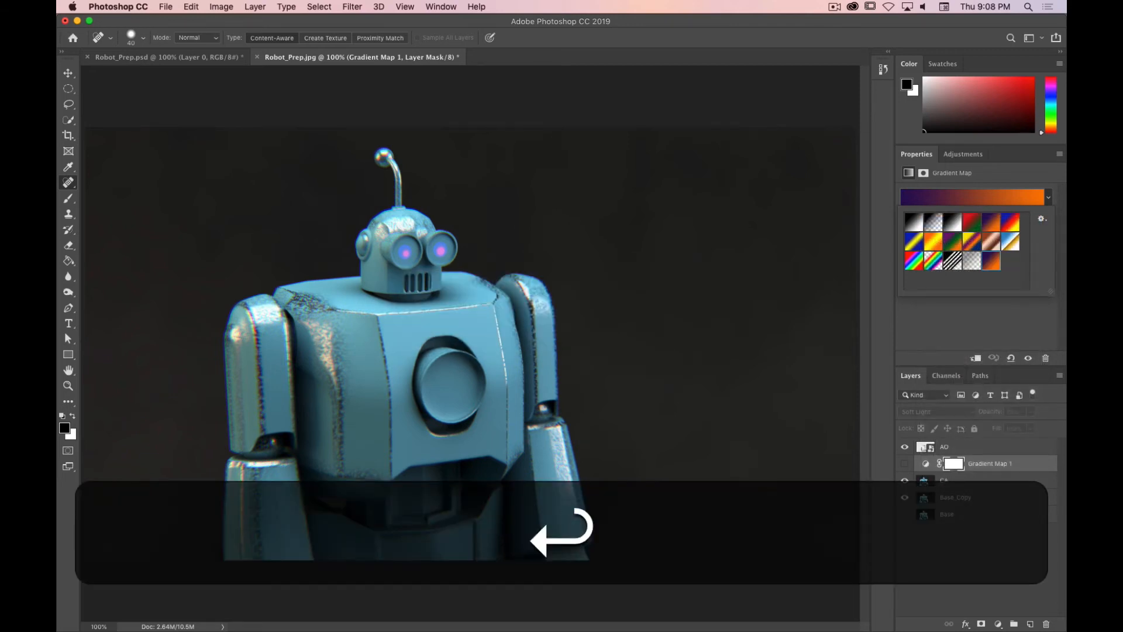
Step: Open the gradient map's gradient editor and change the right color stop to a bright green
click(1004, 201)
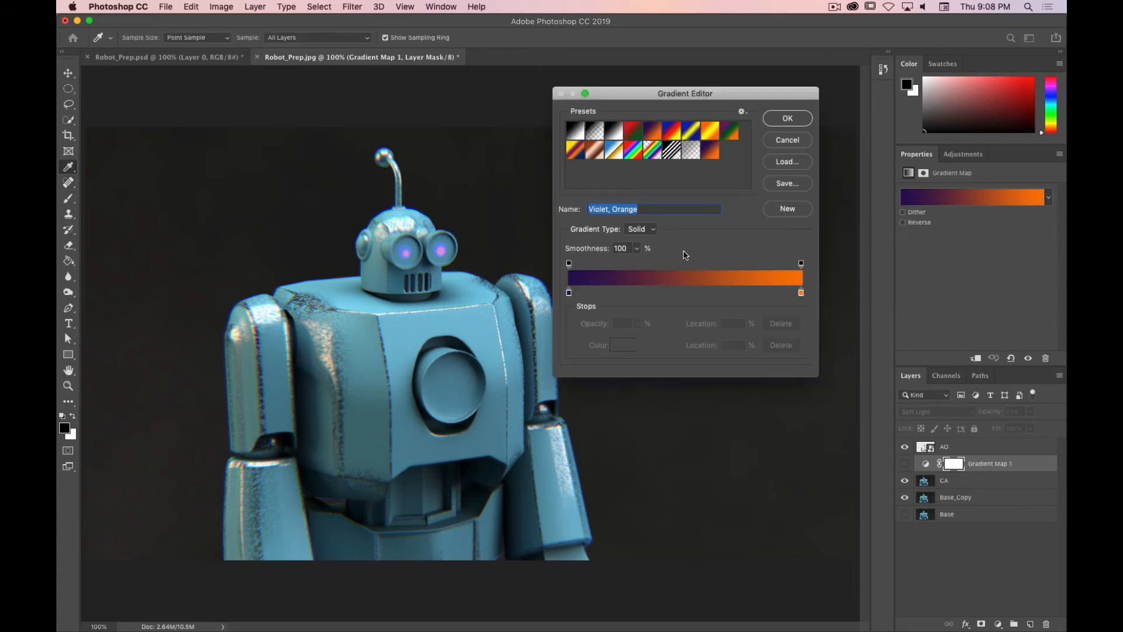
click(801, 293)
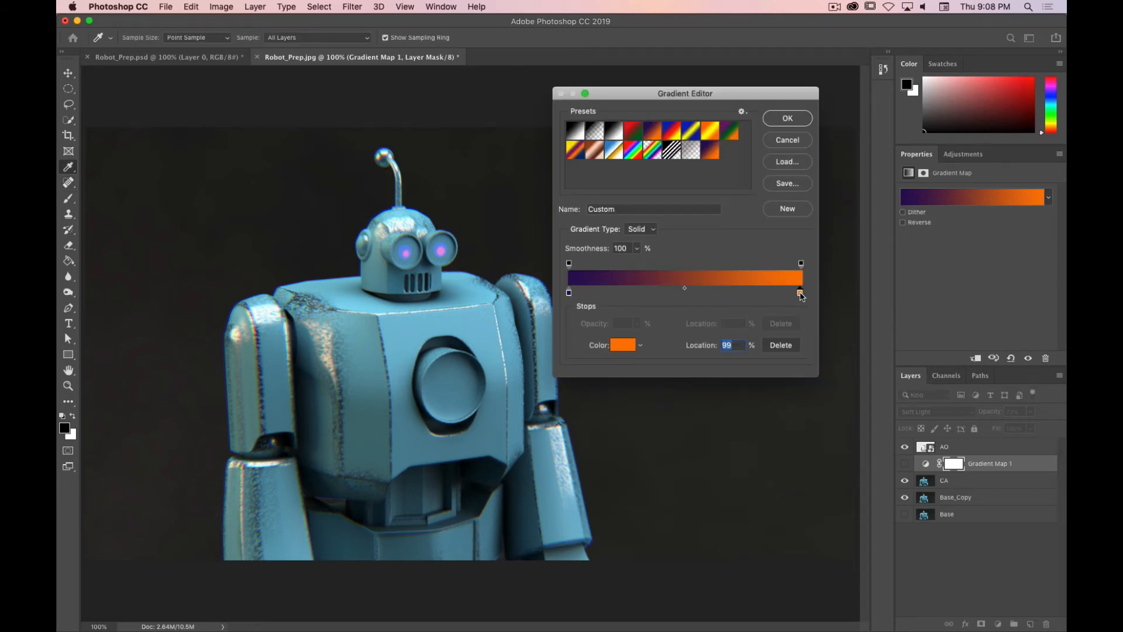
double_click(800, 293)
click(351, 179)
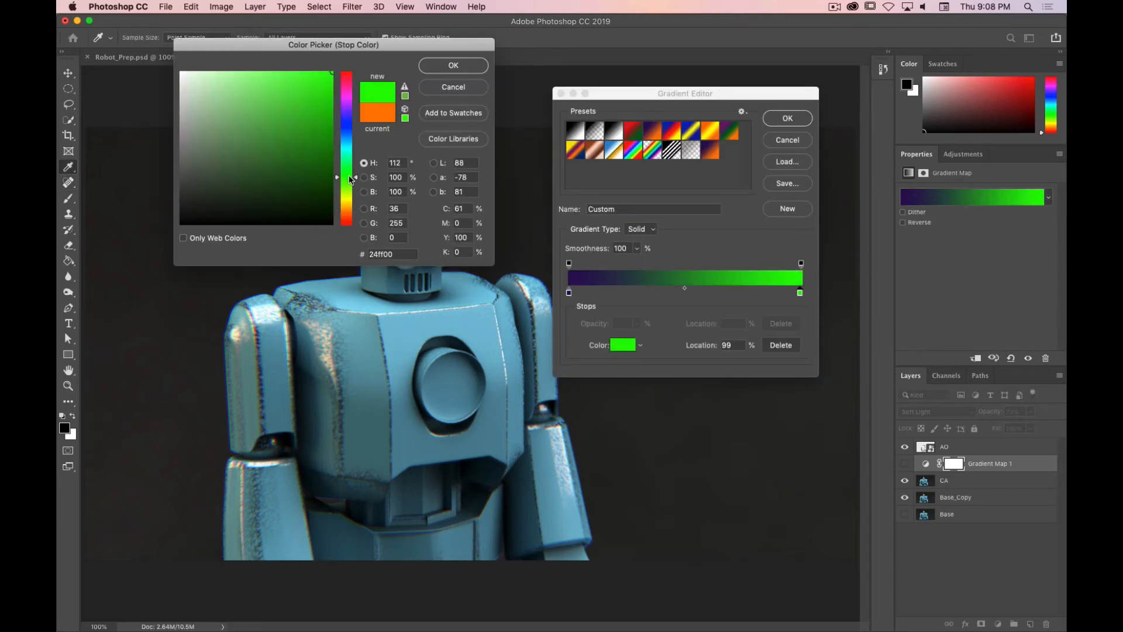
mouse_move(249, 105)
mouse_down()
mouse_move(233, 95)
mouse_move(252, 119)
mouse_move(269, 111)
mouse_up()
click(462, 67)
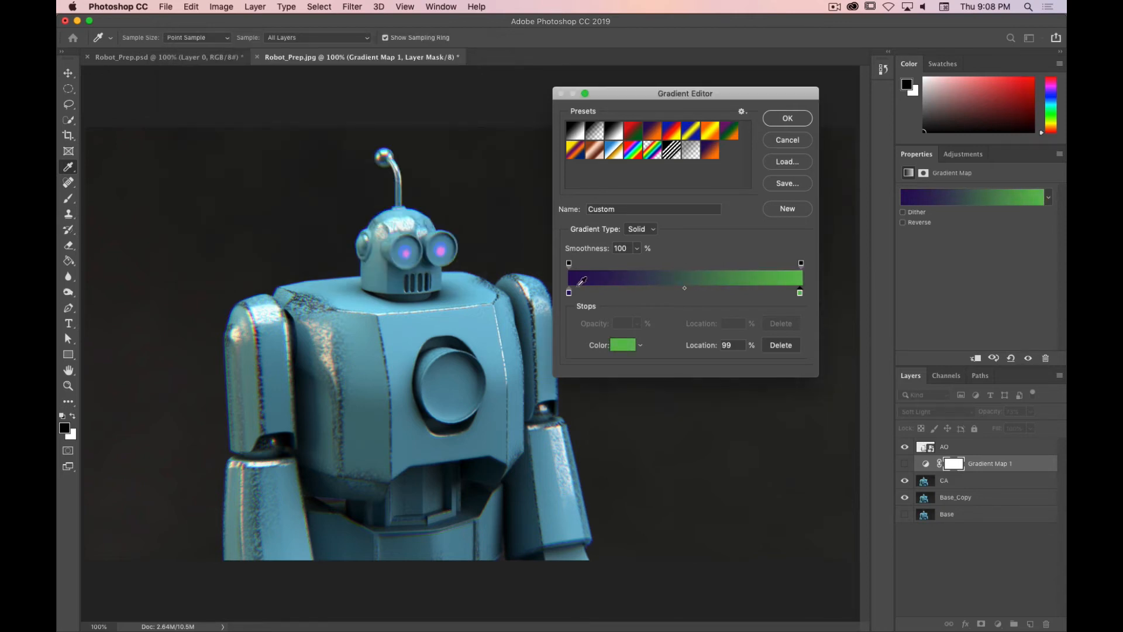
Step: Set the left color stop to a dark green, 2c392c, and confirm the edited gradient
double_click(568, 292)
mouse_move(272, 151)
mouse_down()
mouse_move(238, 188)
mouse_move(171, 149)
mouse_up()
drag(351, 174, 351, 173)
drag(201, 171, 210, 188)
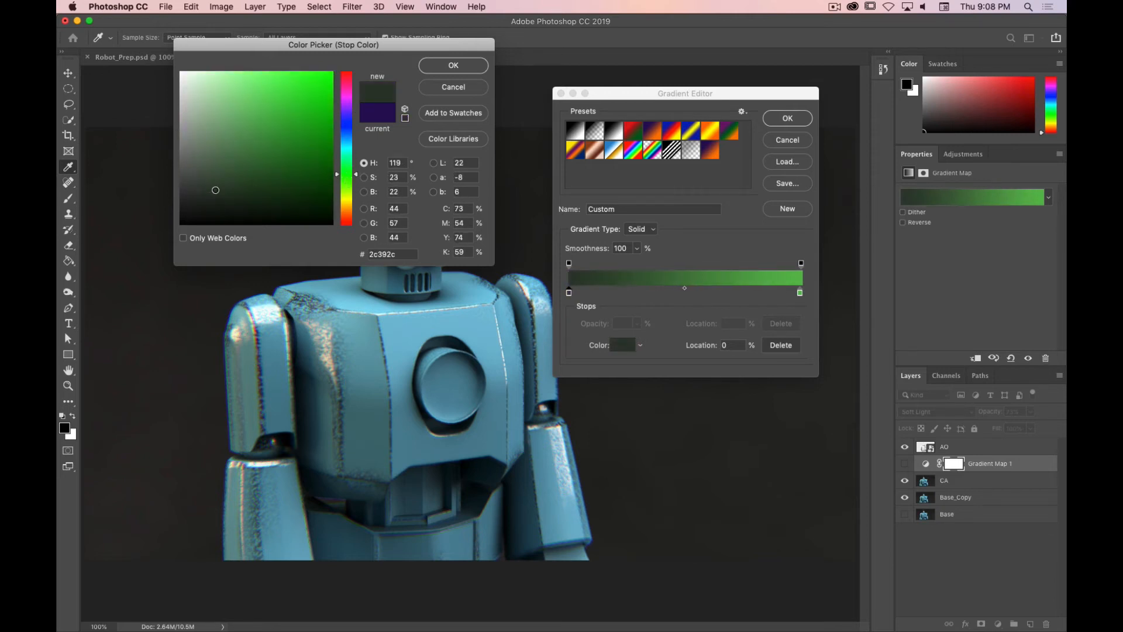
click(454, 66)
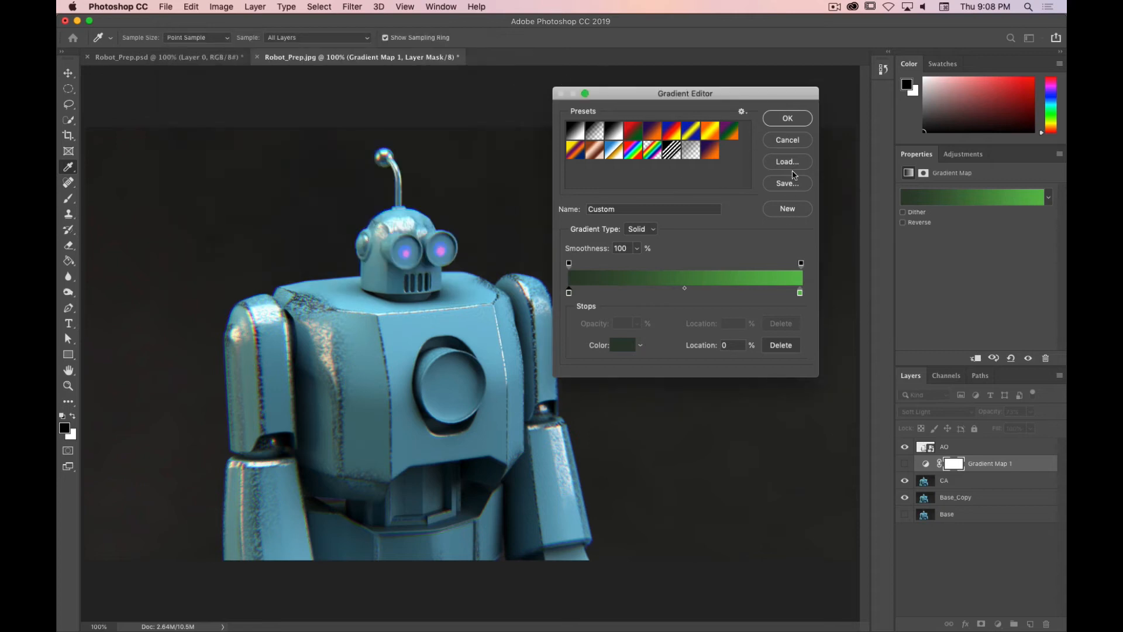
click(797, 118)
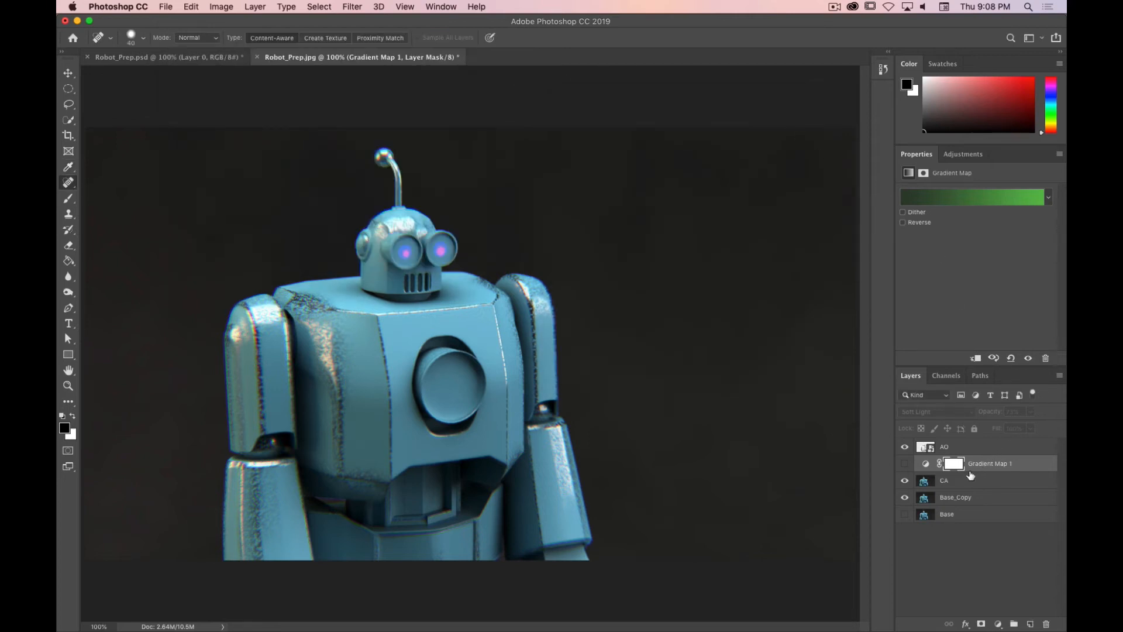
Step: Show the Gradient Map 1 layer and set it to Overlay blend mode at 100% opacity
click(905, 464)
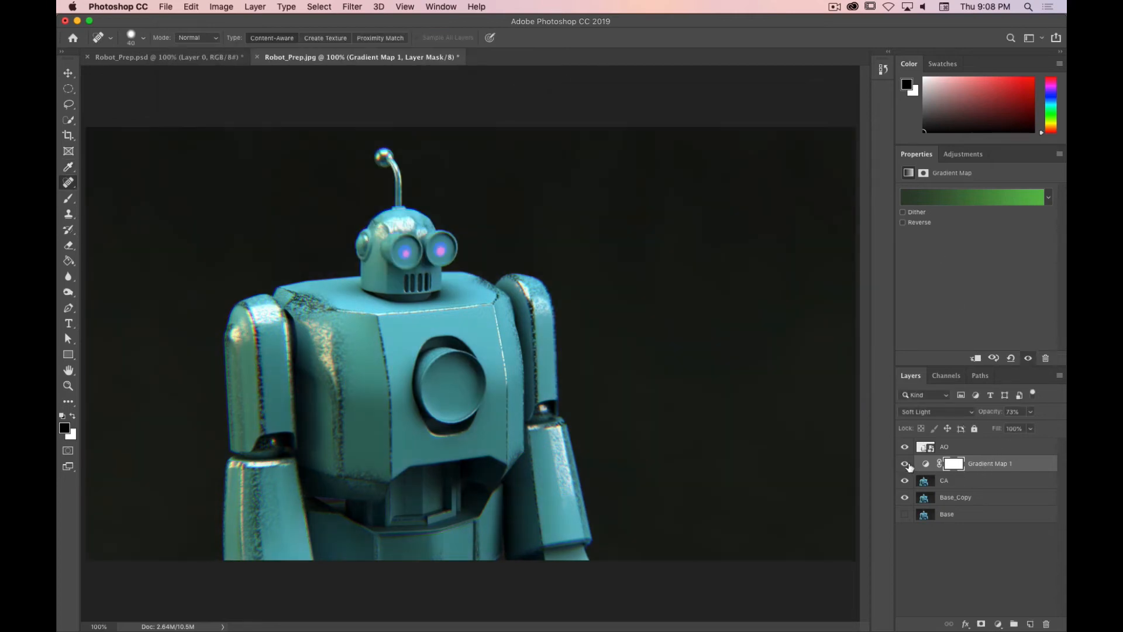
click(982, 466)
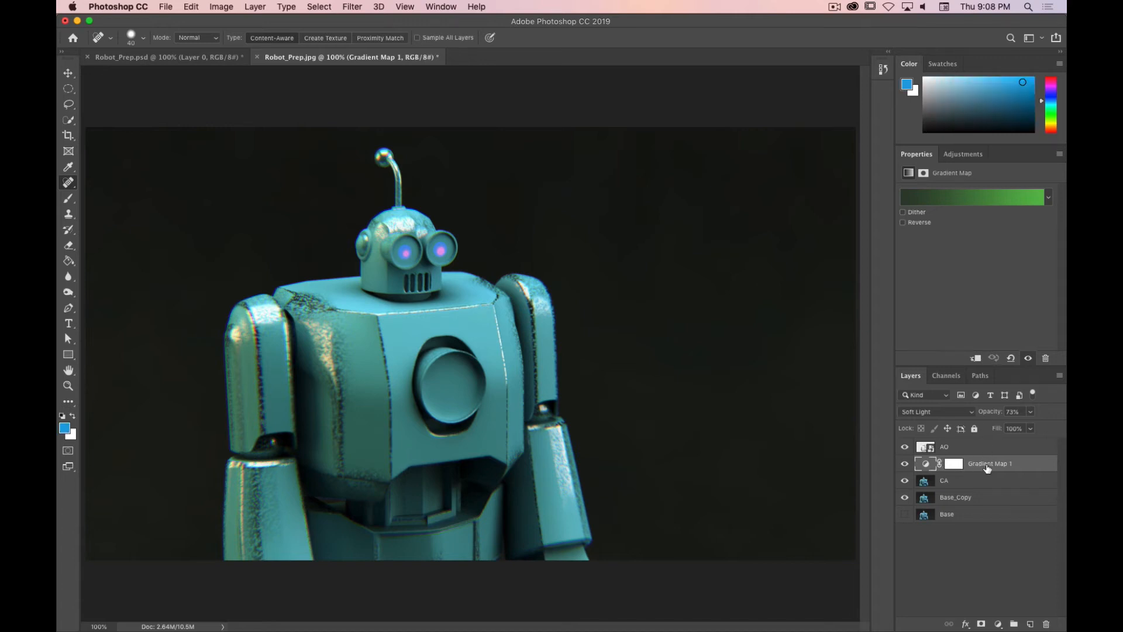
drag(989, 415, 1063, 417)
click(965, 413)
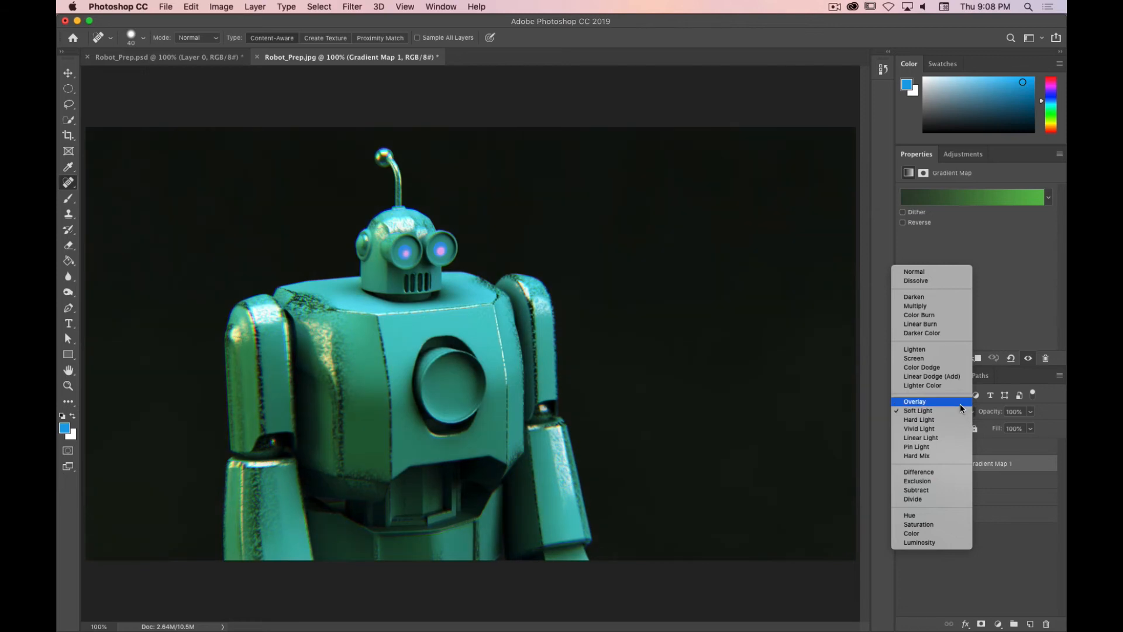
click(962, 402)
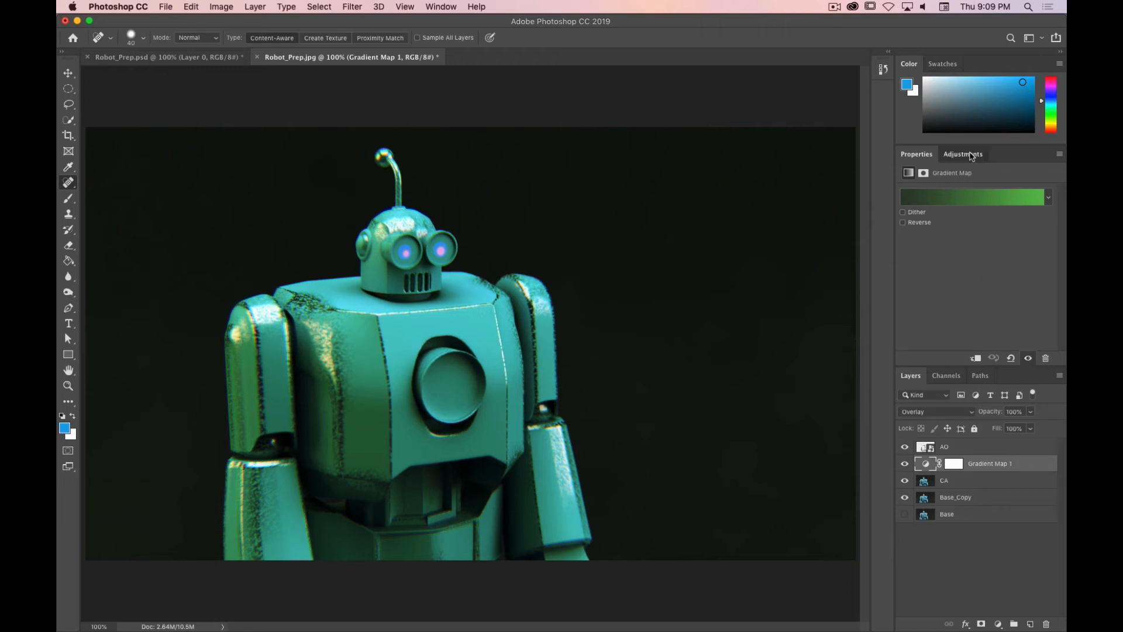
Step: Add a Curves adjustment layer and bend the RGB curve with two points to boost contrast
click(963, 154)
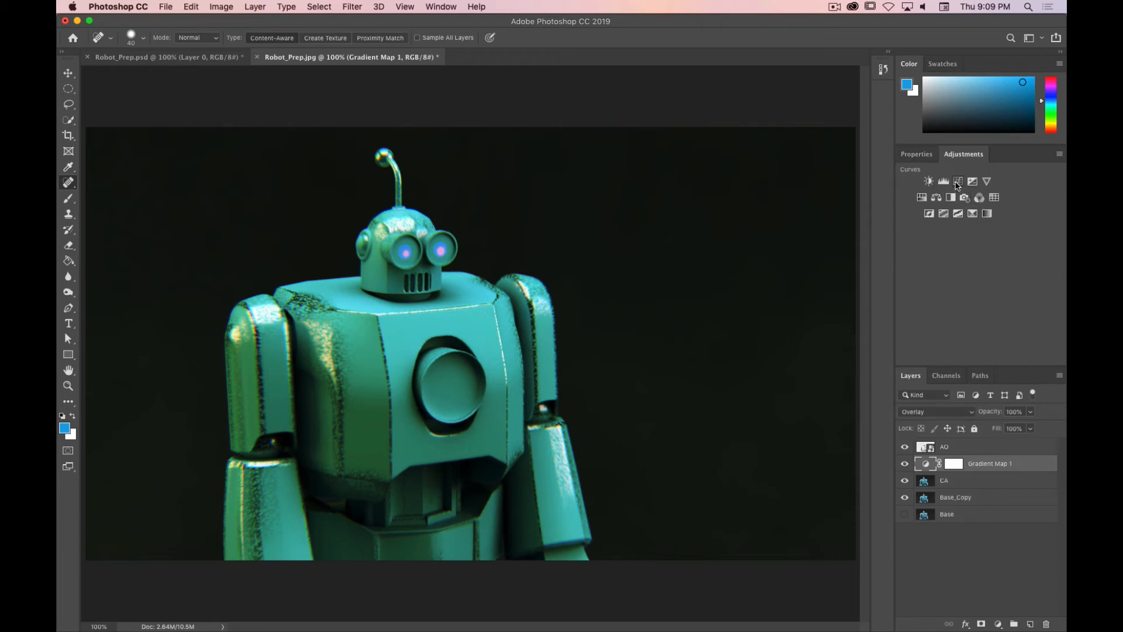
click(958, 182)
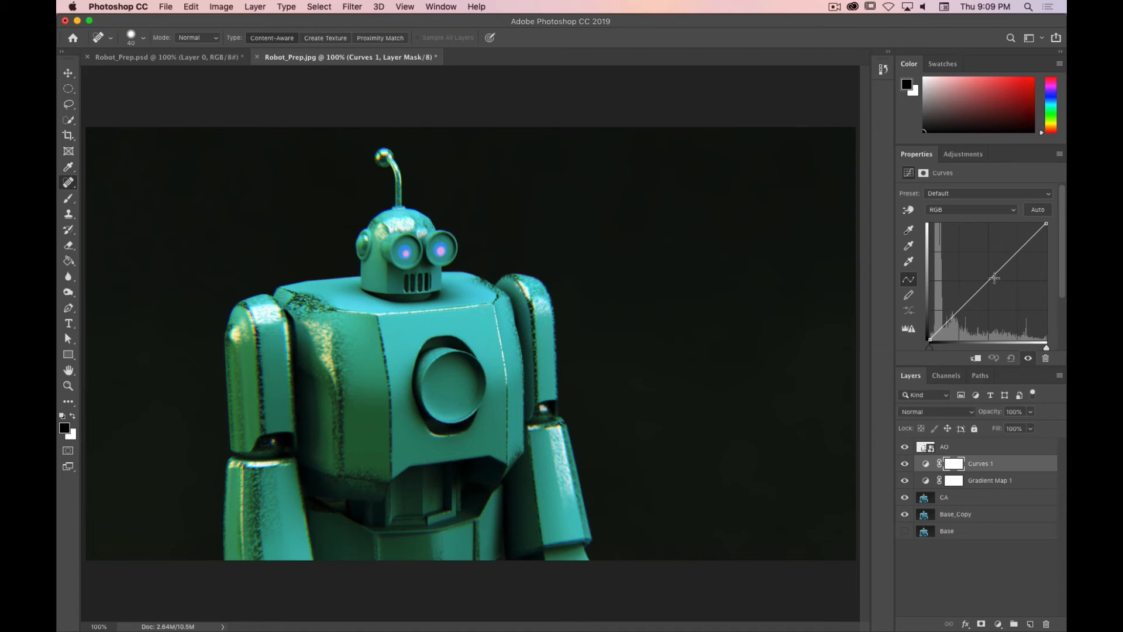
drag(950, 318, 941, 318)
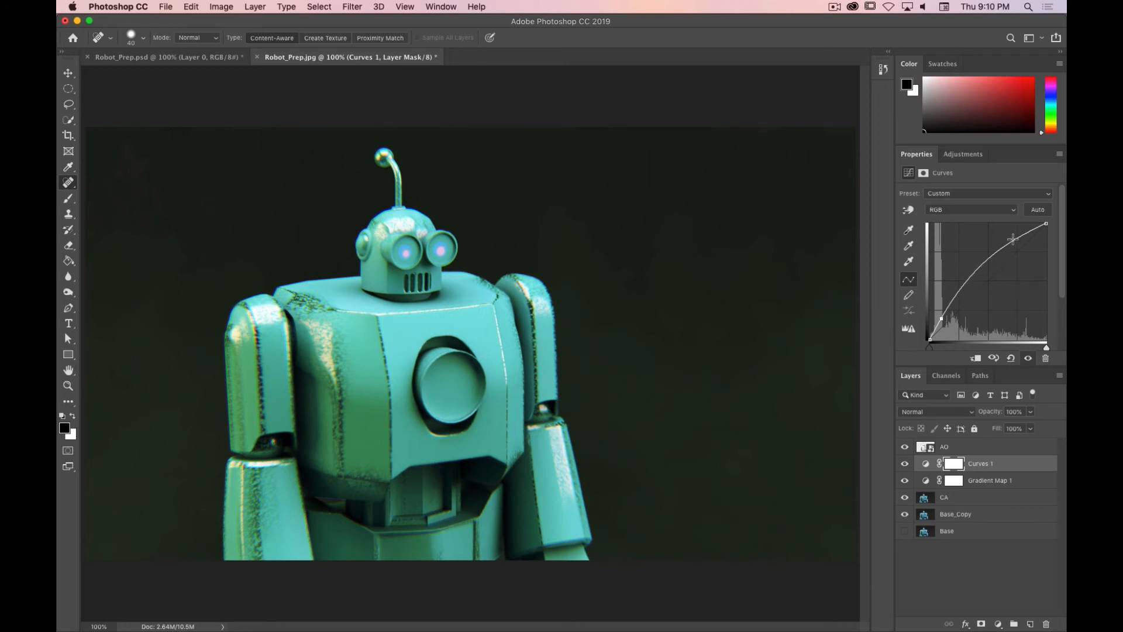
drag(1013, 239, 983, 285)
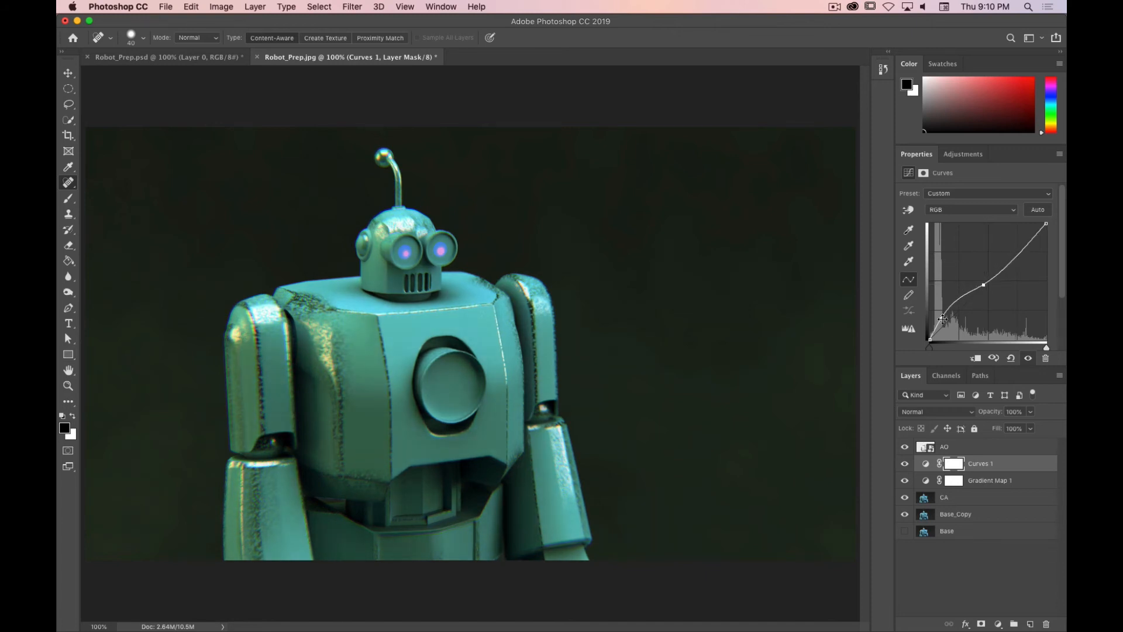
drag(941, 319, 942, 323)
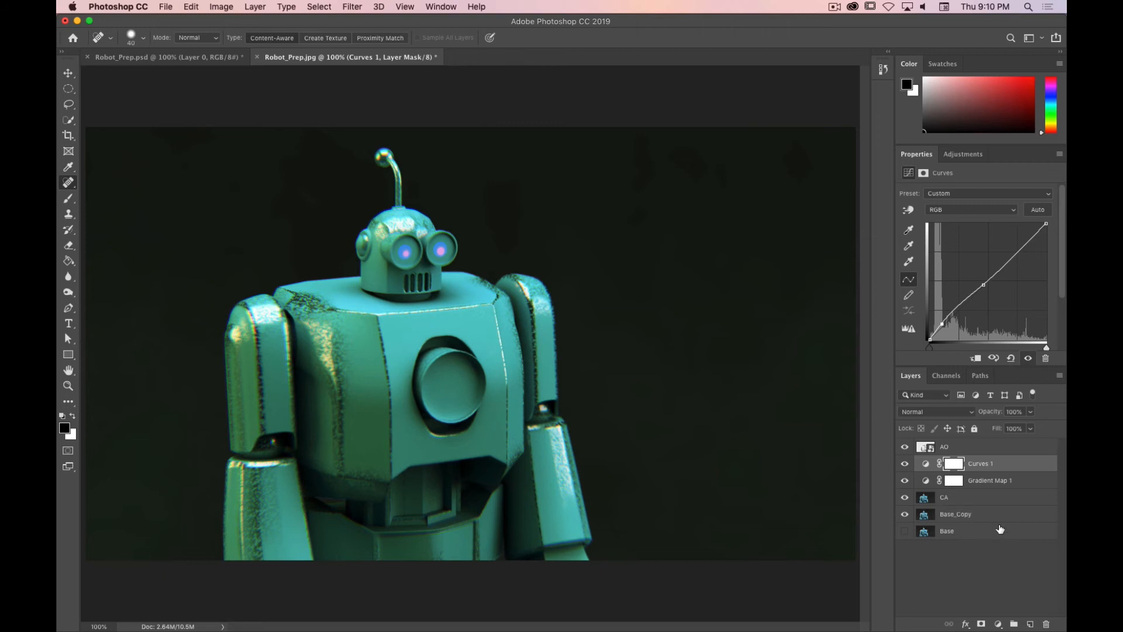
Step: Try painting with a large soft brush on a new empty layer, then undo the stroke and delete the layer
click(1029, 624)
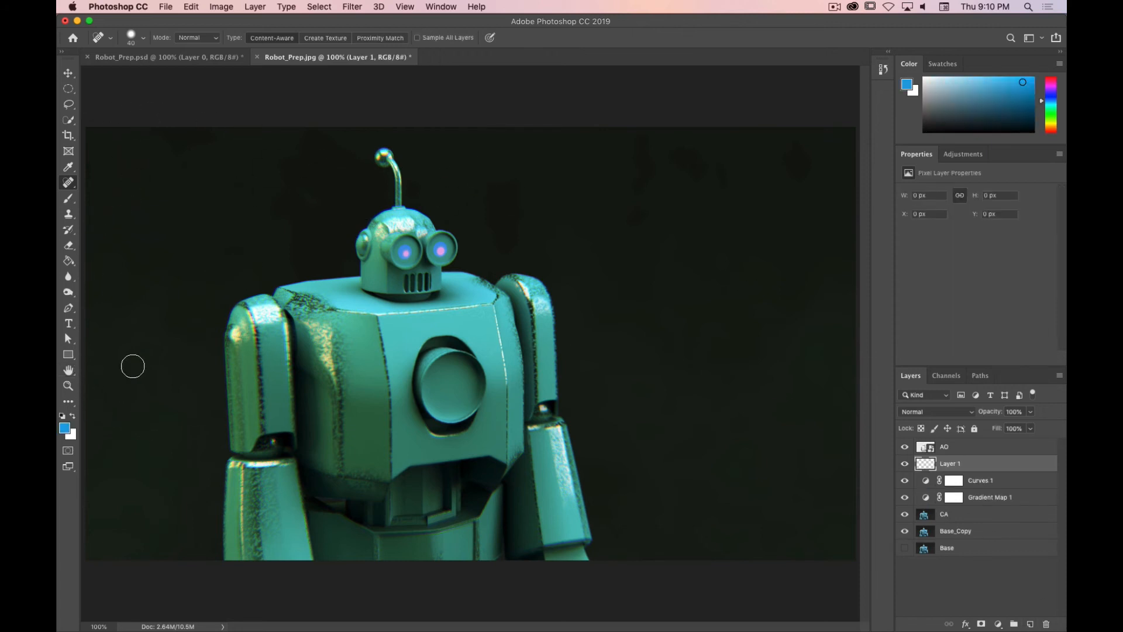
click(62, 416)
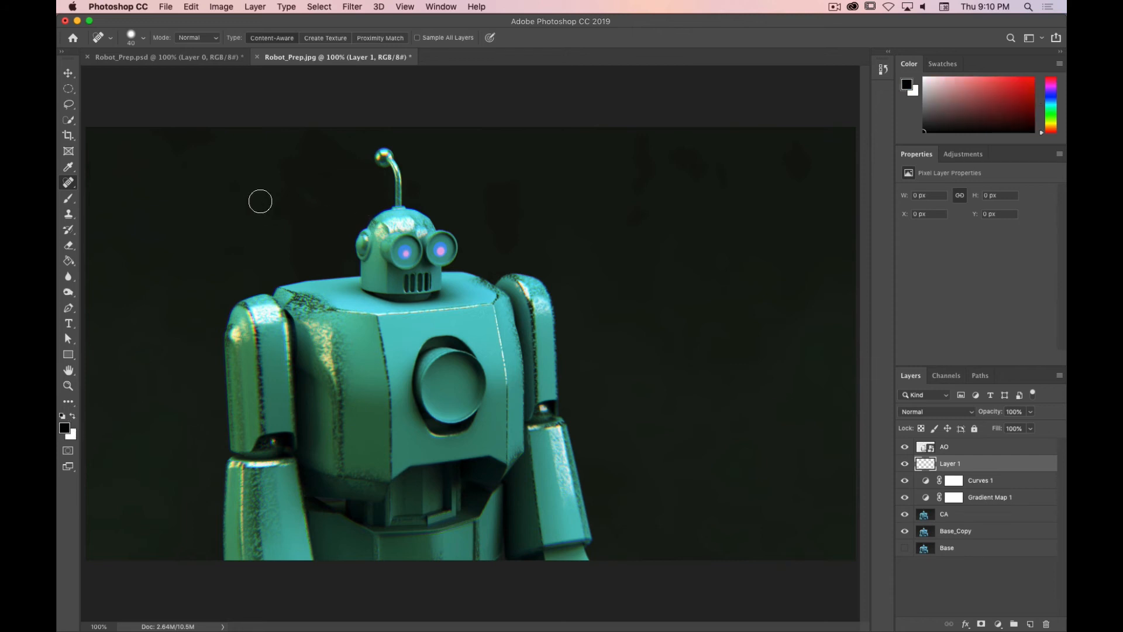
key(b)
key(bracketleft)
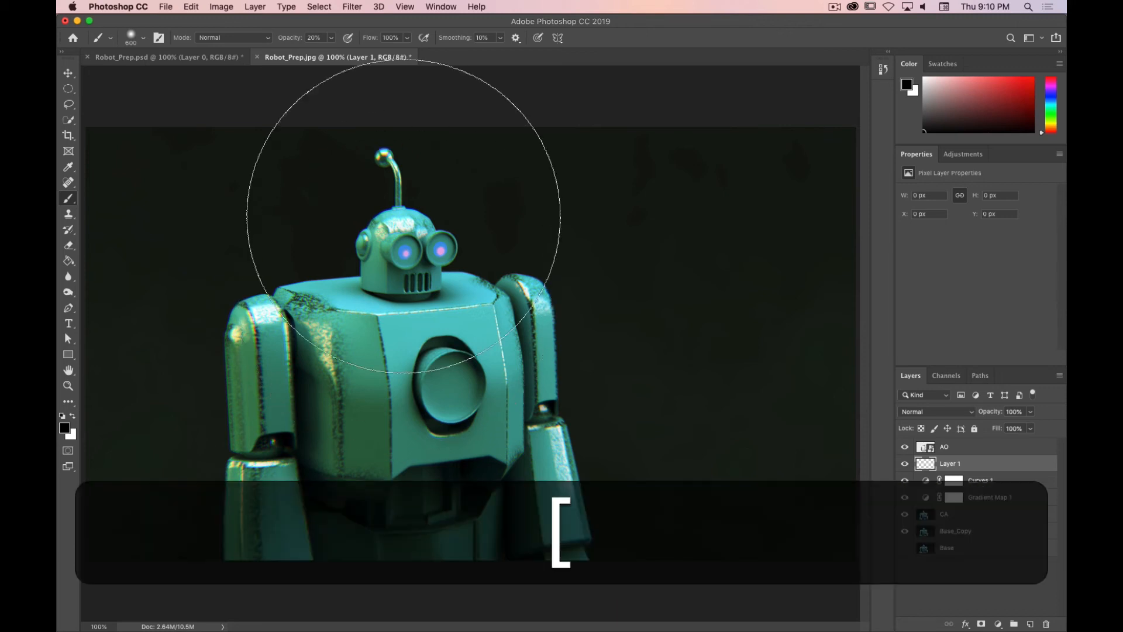
key(bracketleft)
key(bracketleft)
key(bracketleft)
key(bracketleft)
key(bracketleft)
key(bracketleft)
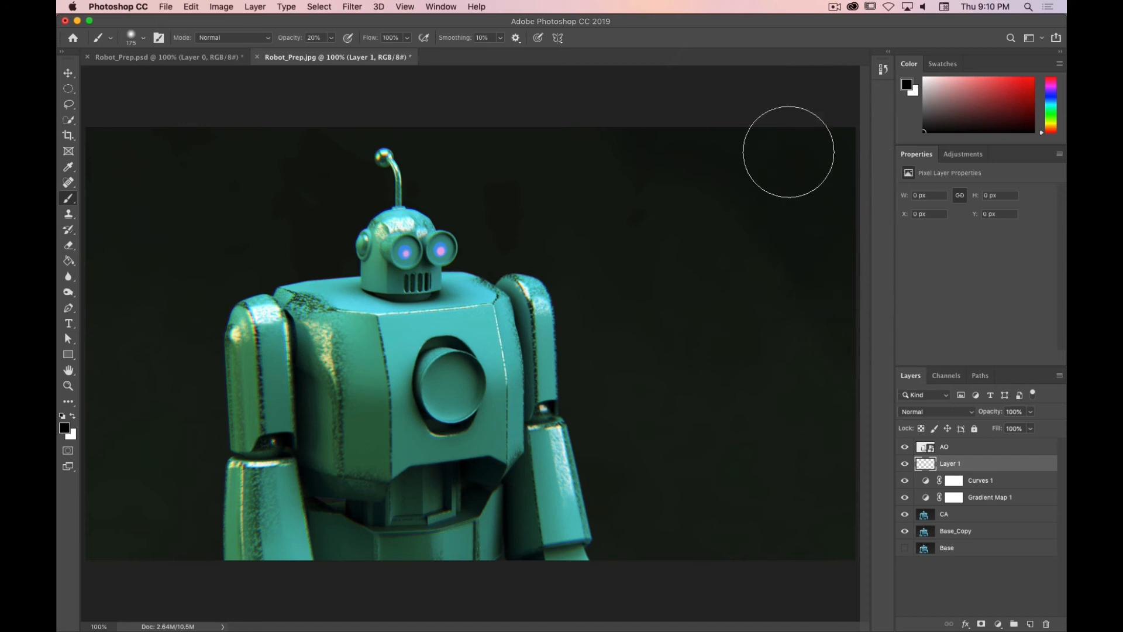
mouse_move(754, 574)
mouse_down()
mouse_move(748, 583)
mouse_move(764, 536)
mouse_up()
key(super+z)
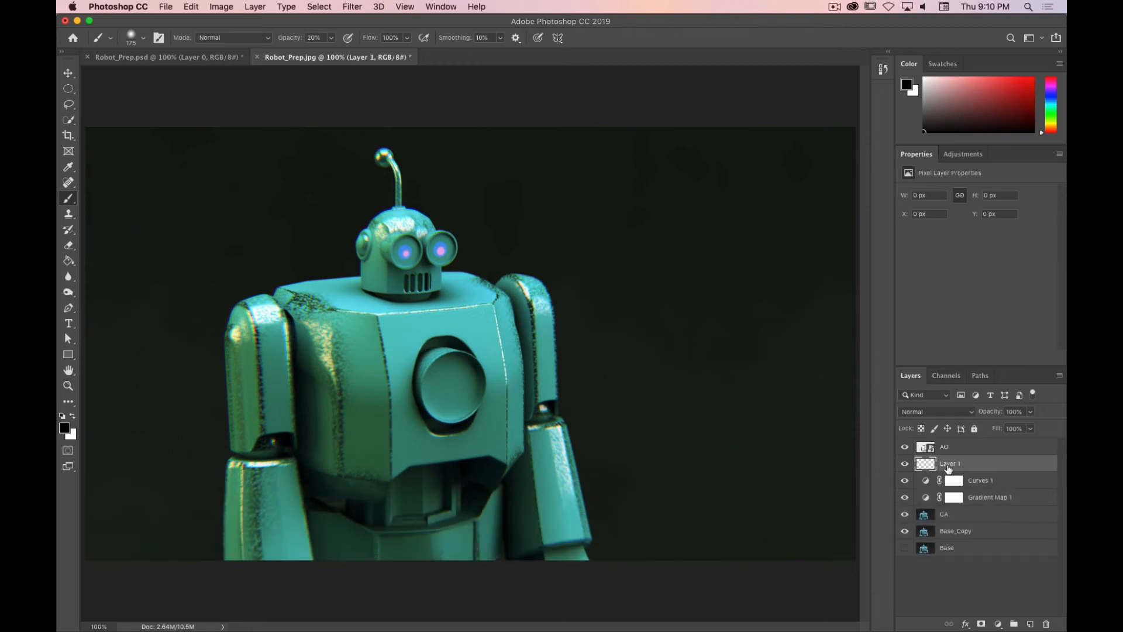
click(948, 470)
drag(948, 465, 1047, 624)
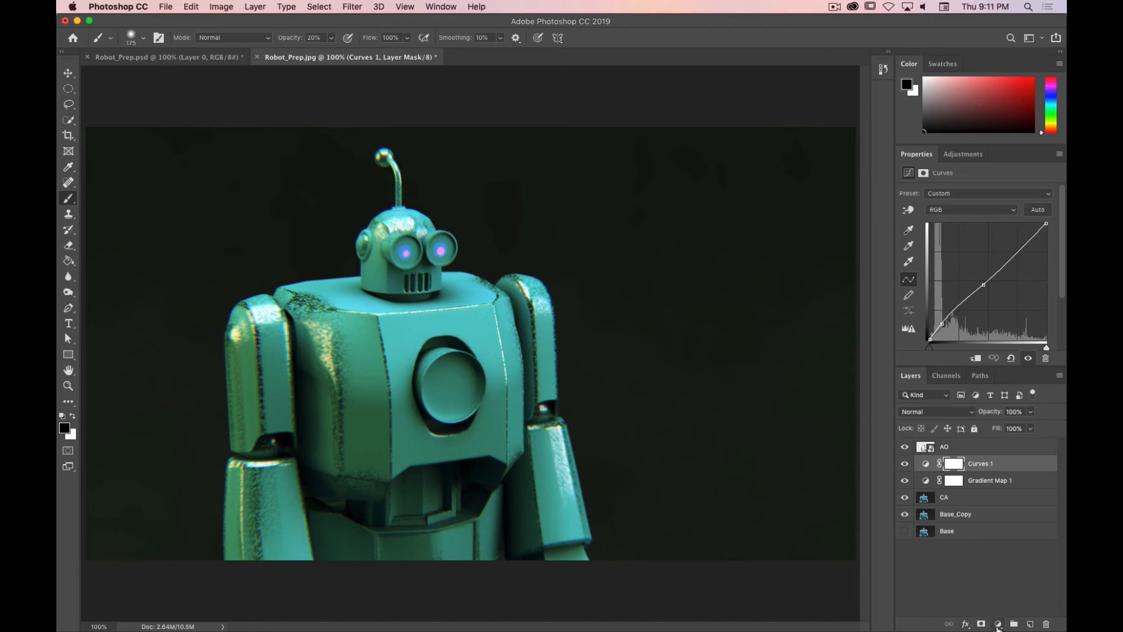
Step: Add a black Solid Color fill layer above the Curves layer
click(998, 624)
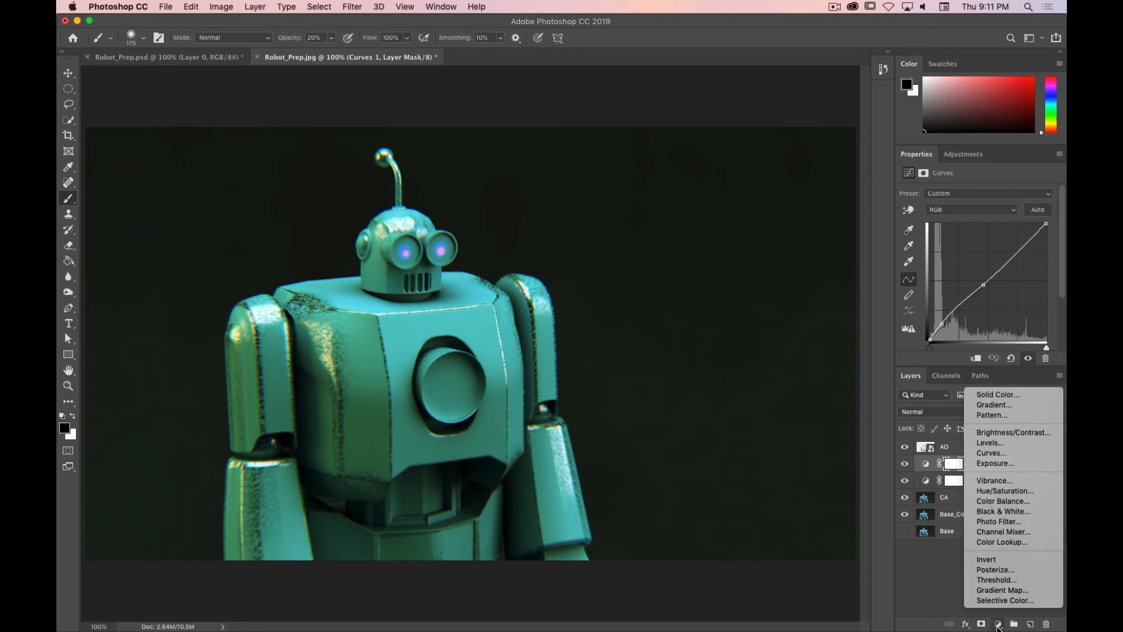
click(1020, 396)
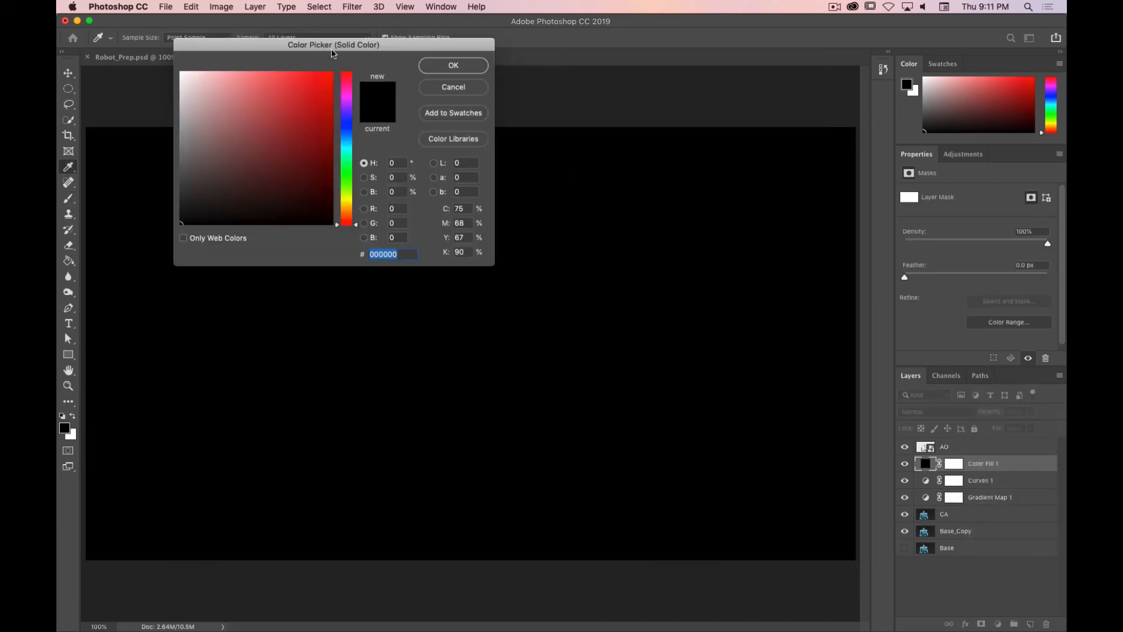
click(454, 65)
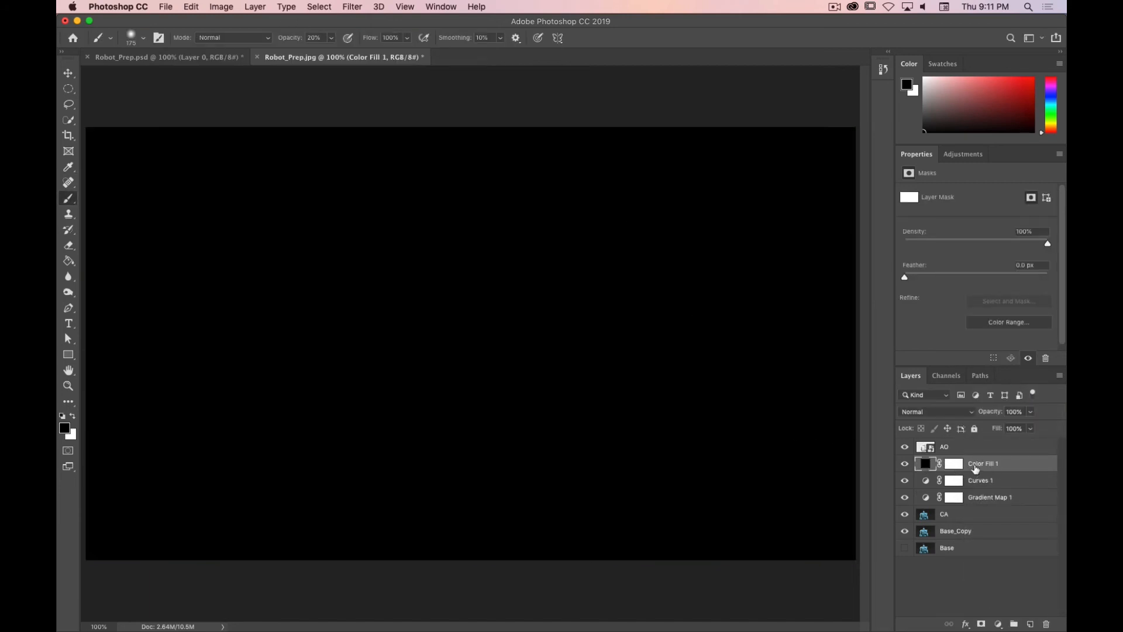
Step: On the fill layer's mask, fill a 200 px feathered elliptical selection spanning the canvas with black to create a vignette
click(960, 466)
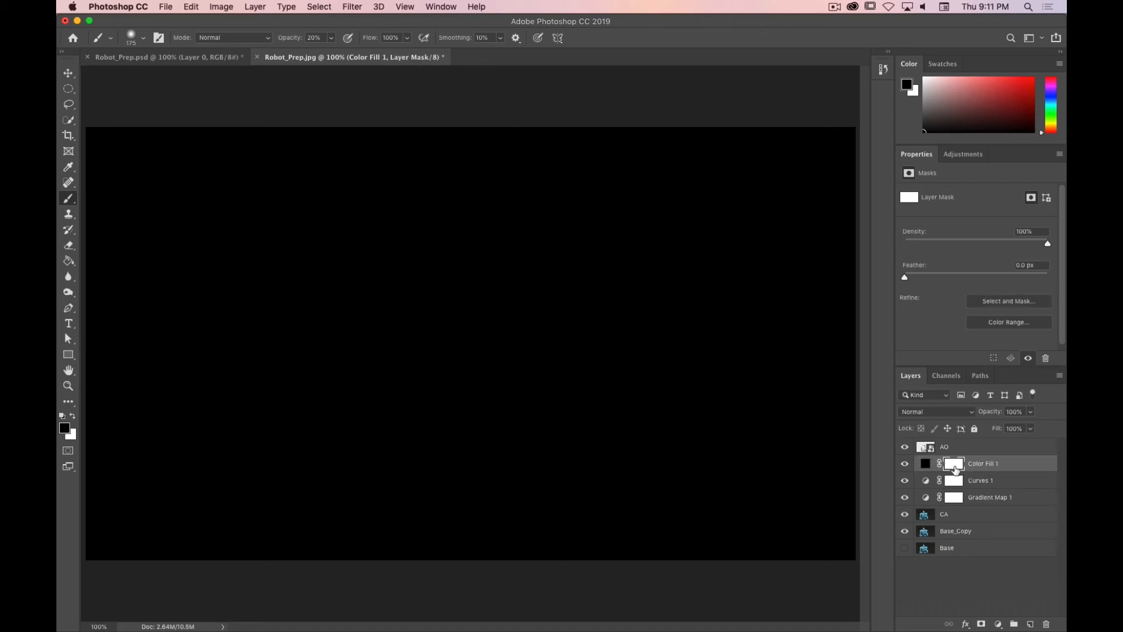
click(73, 90)
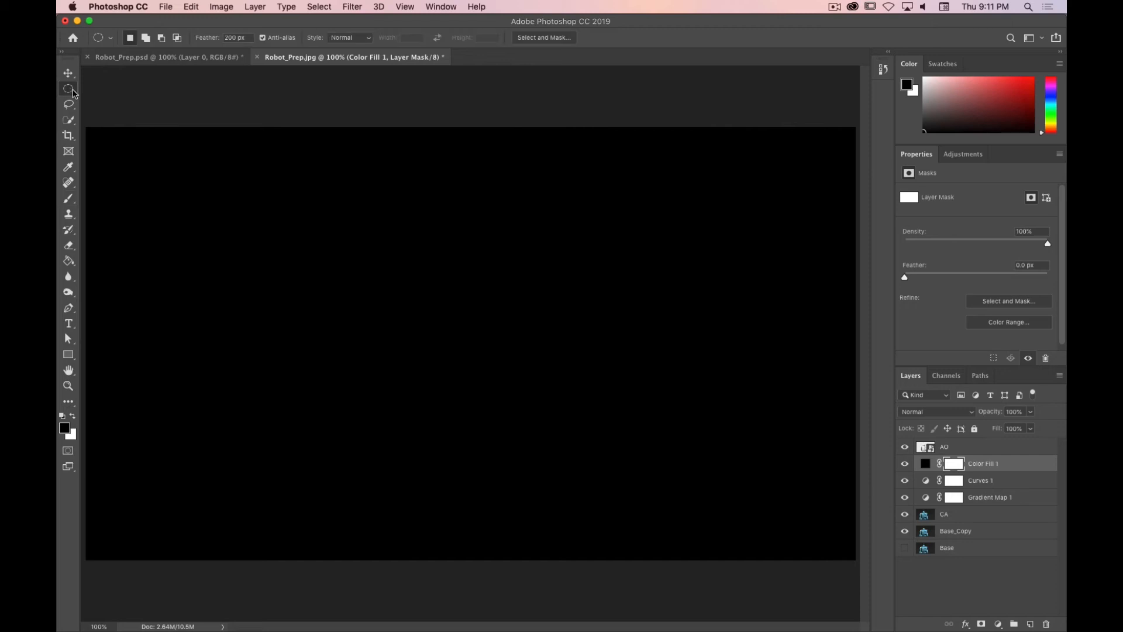
click(73, 91)
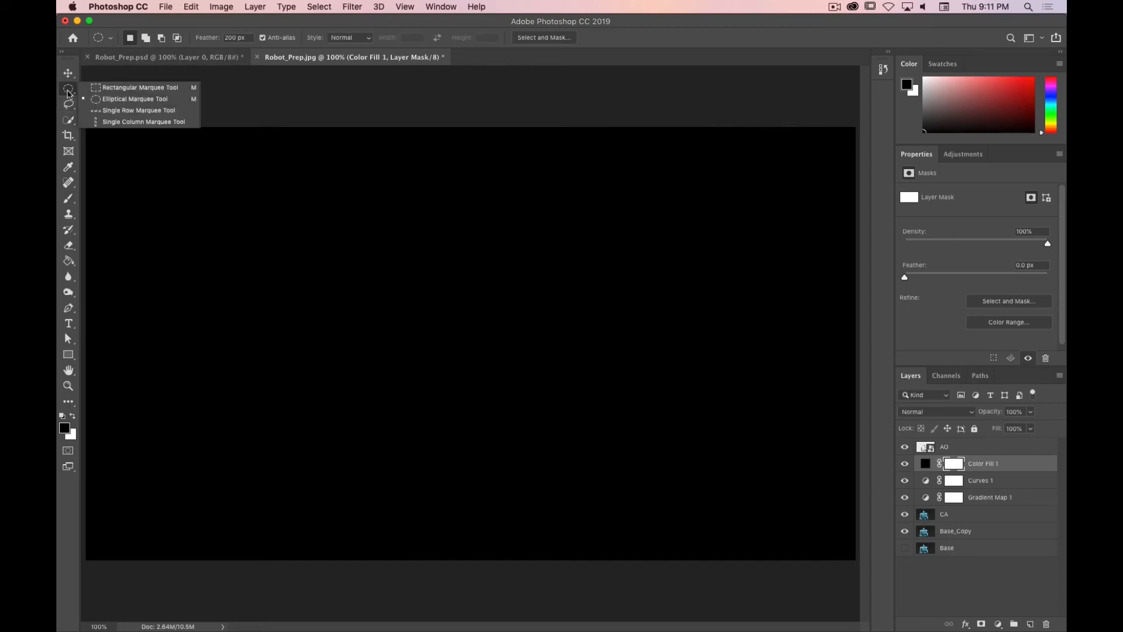
click(123, 101)
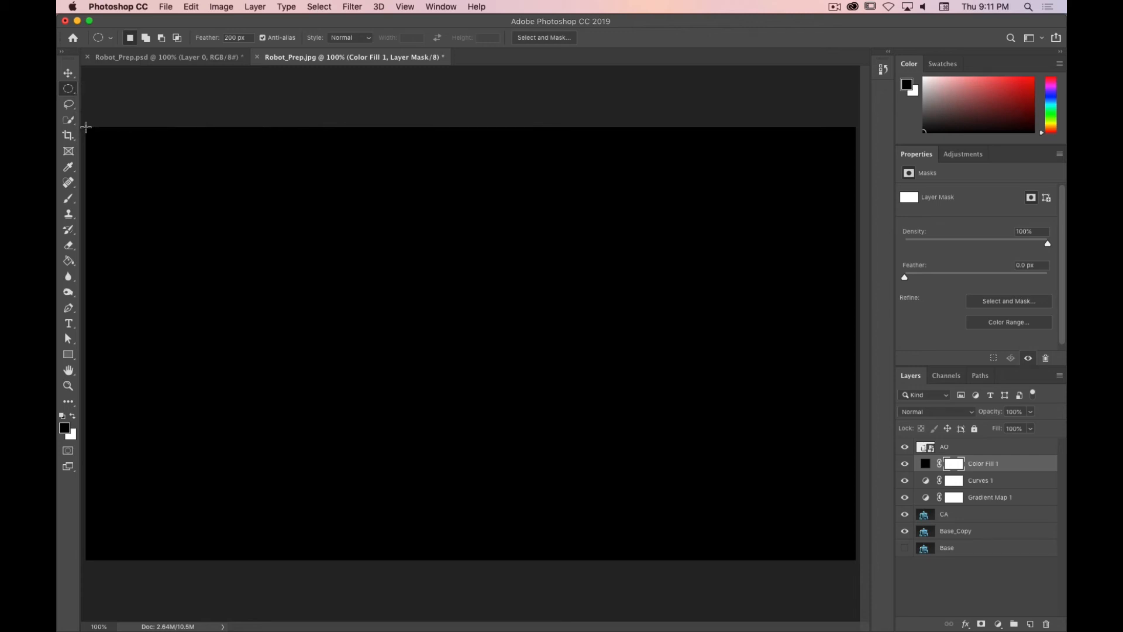
drag(86, 127, 853, 557)
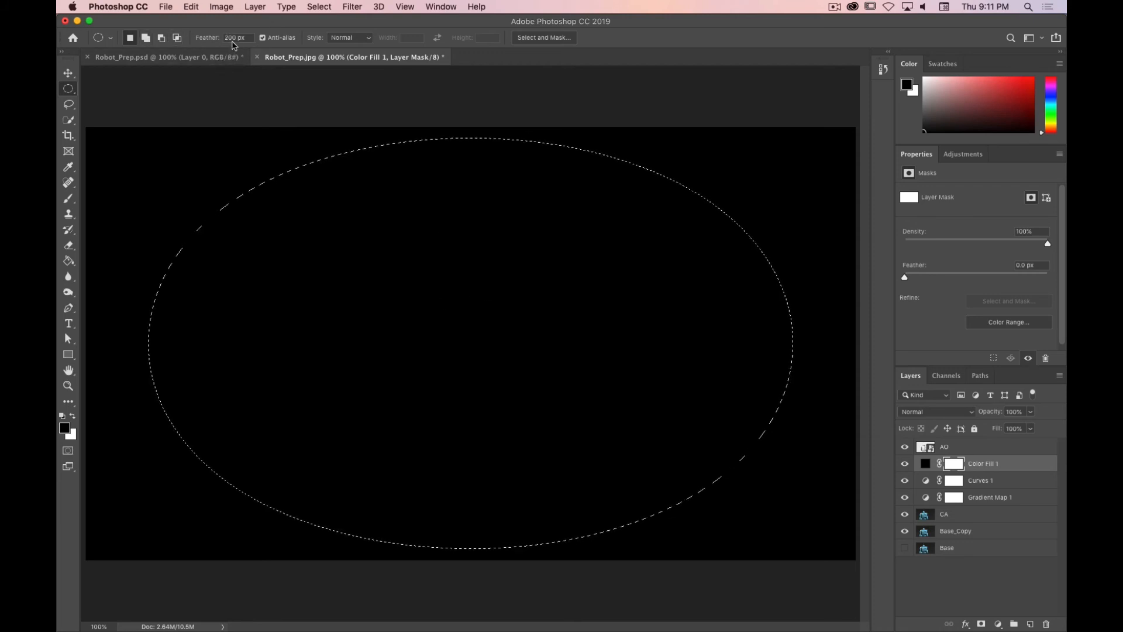
drag(247, 38, 177, 41)
text(20)
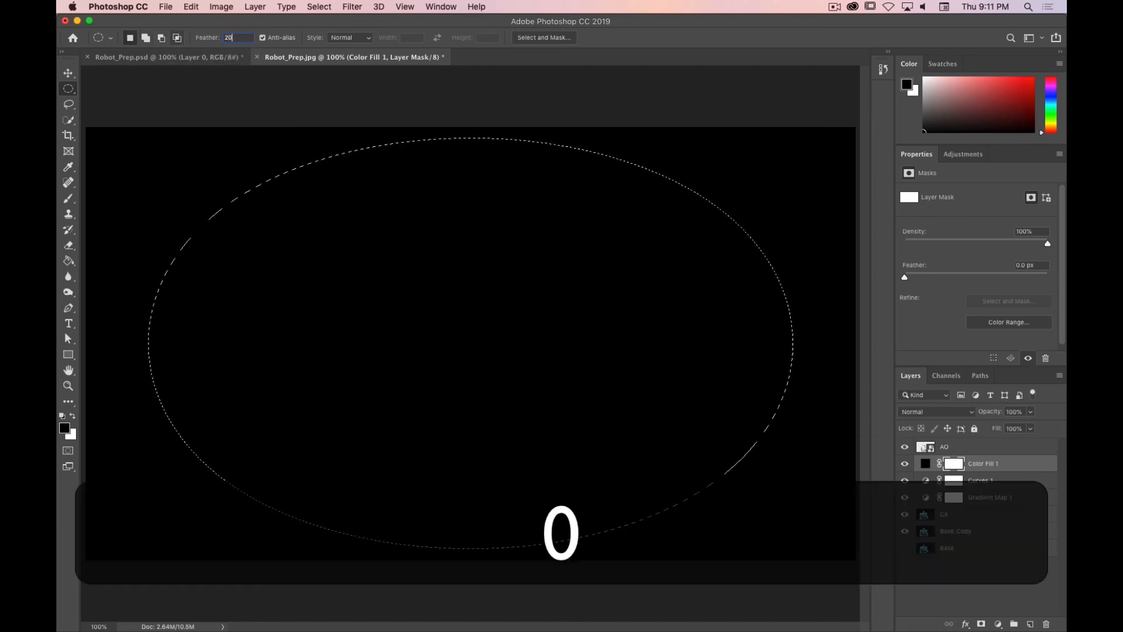
text(0)
key(Return)
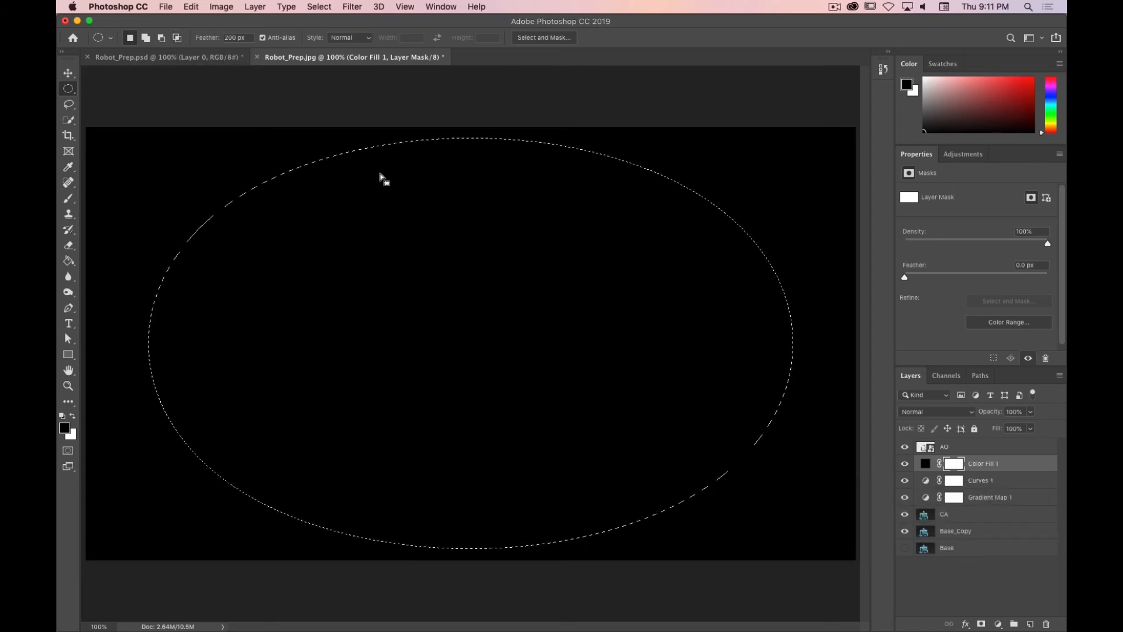
drag(86, 127, 854, 560)
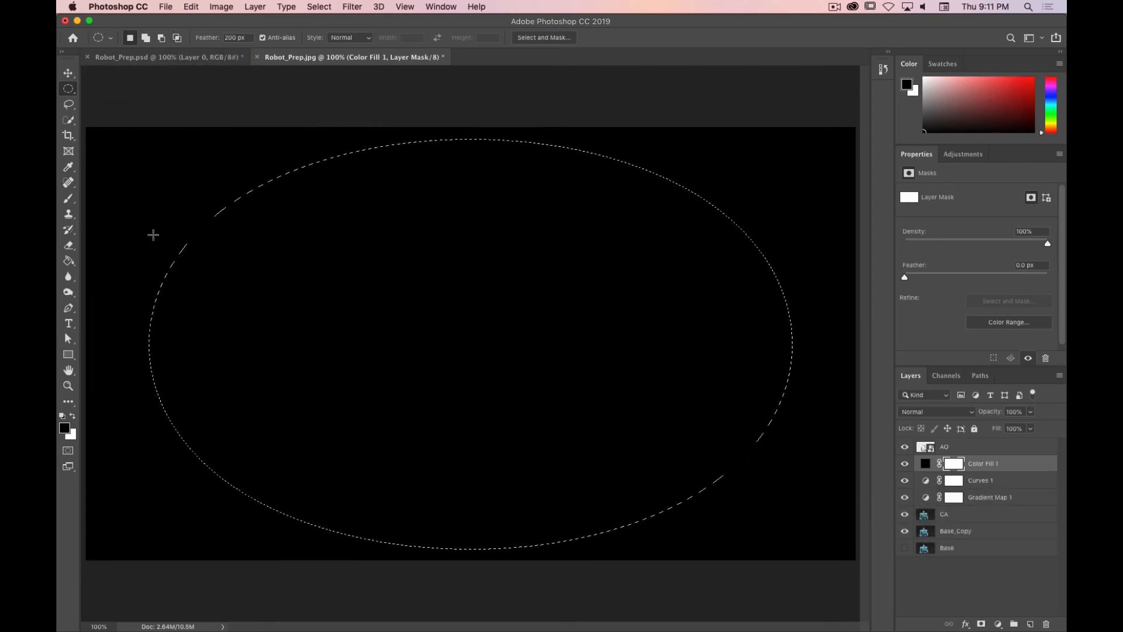
click(68, 260)
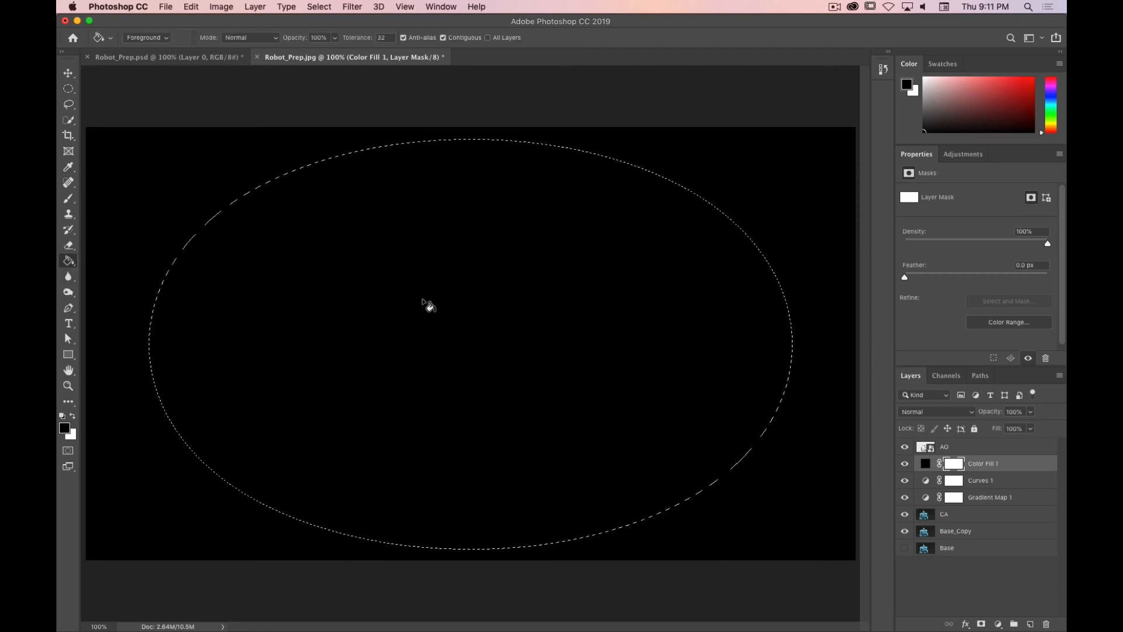
click(507, 294)
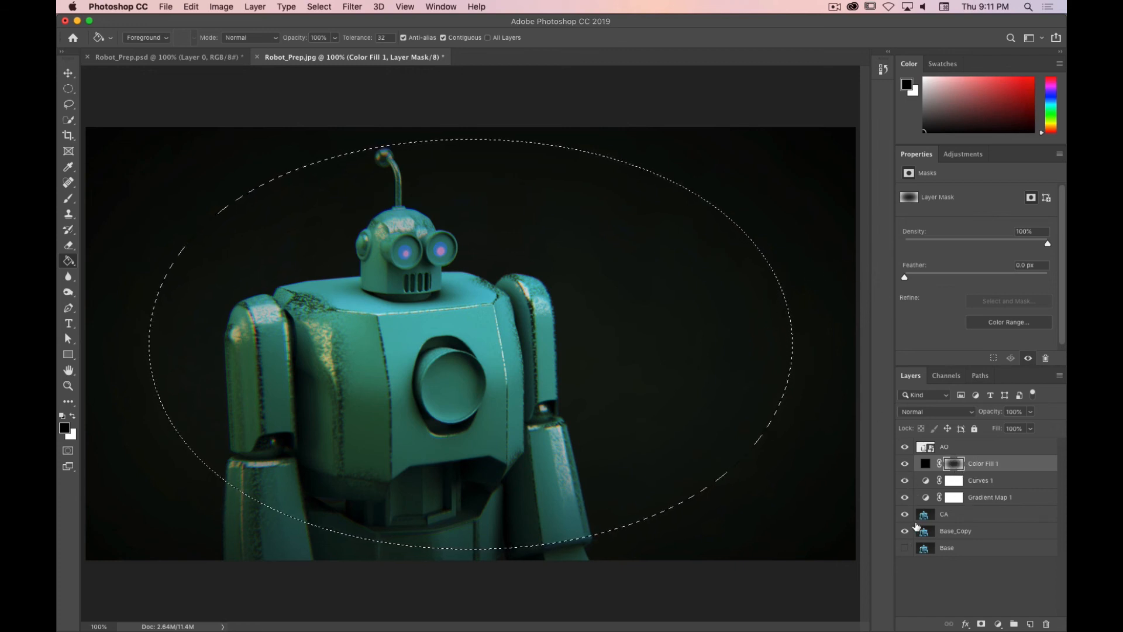
Step: Add a white Solid Color fill layer using the active elliptical selection as its mask
click(1000, 625)
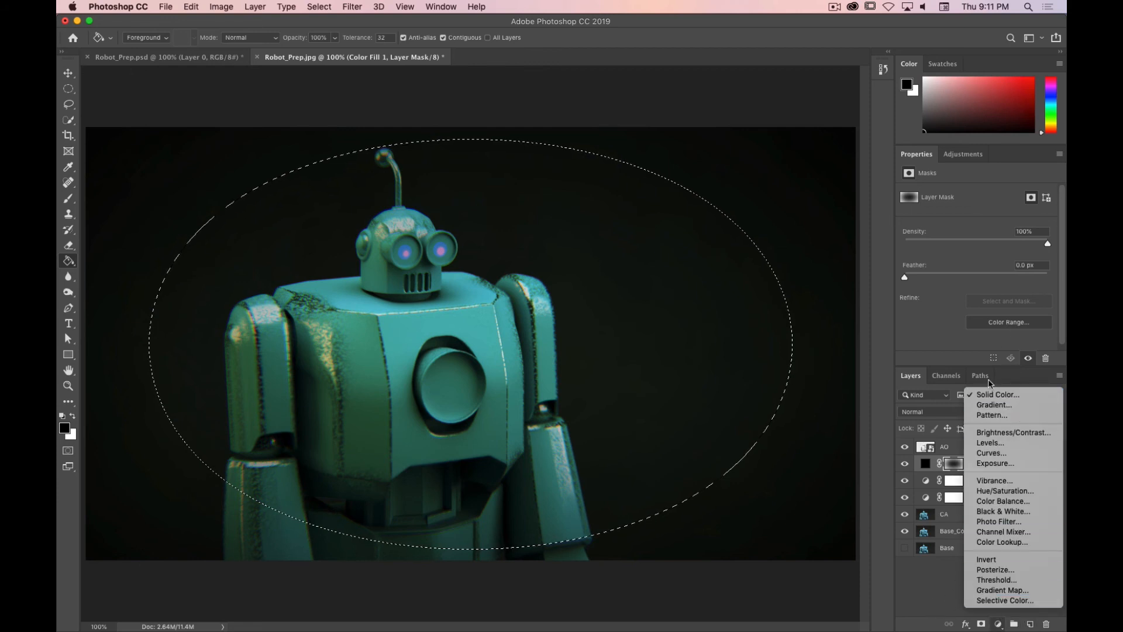
click(997, 395)
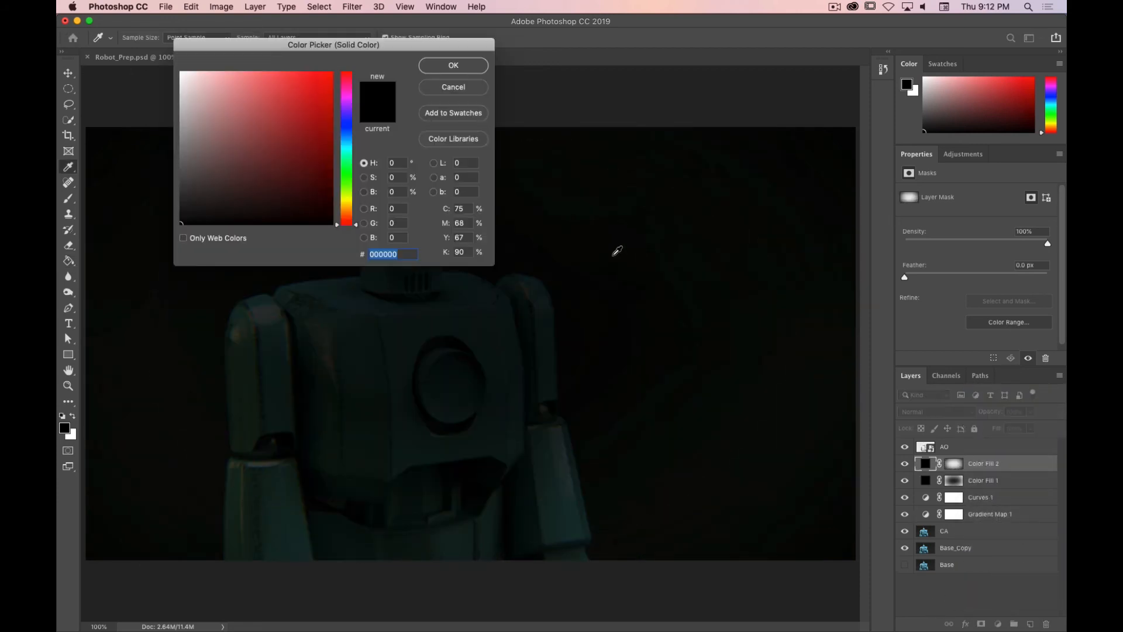
drag(236, 132, 104, 4)
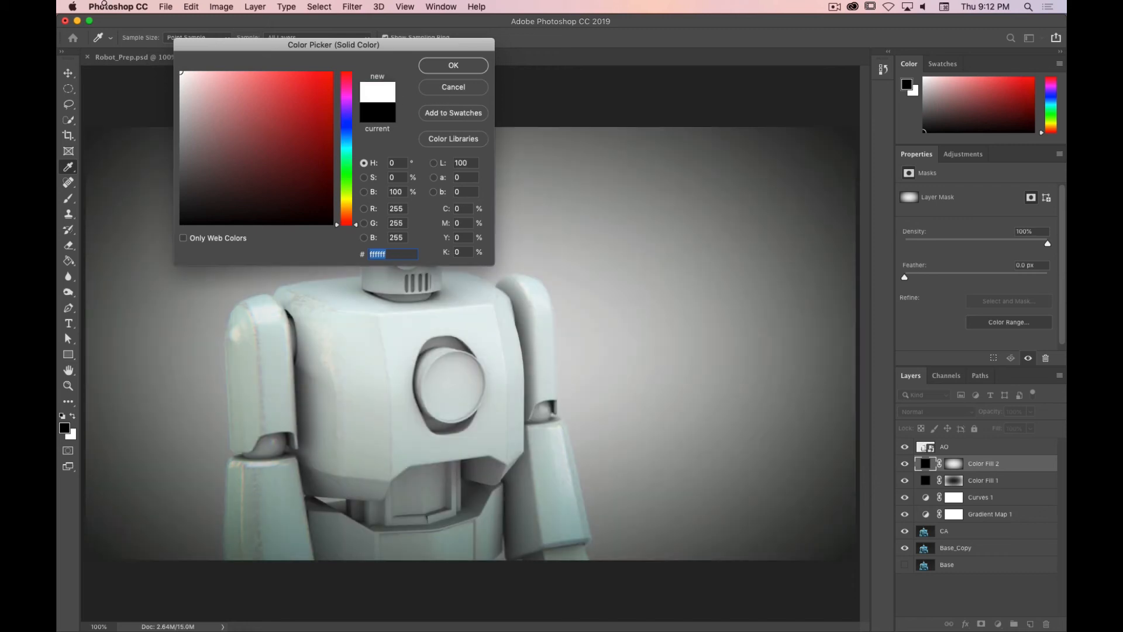
click(450, 69)
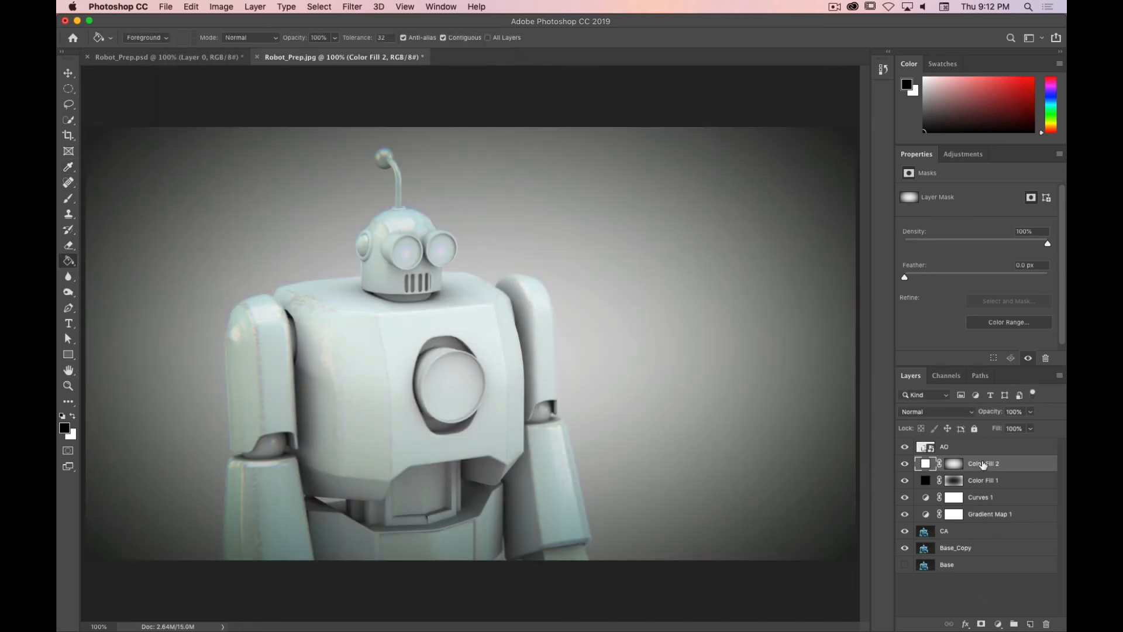
Step: Move the white fill layer to the bottom of the layer stack and disable its layer mask
drag(986, 465, 954, 571)
right_click(953, 571)
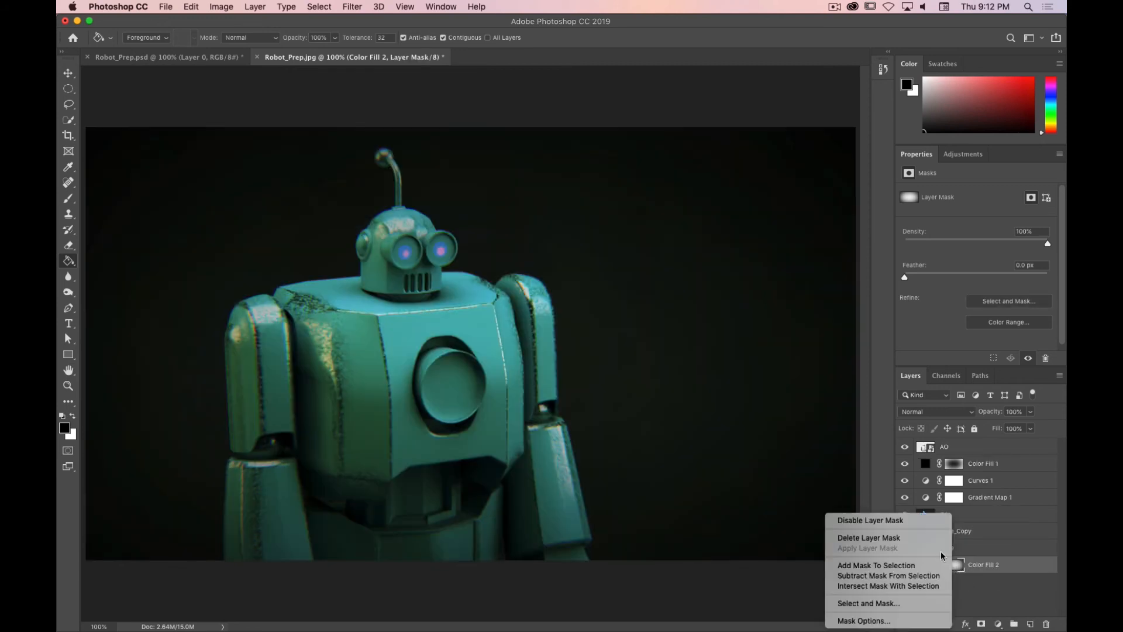
click(922, 523)
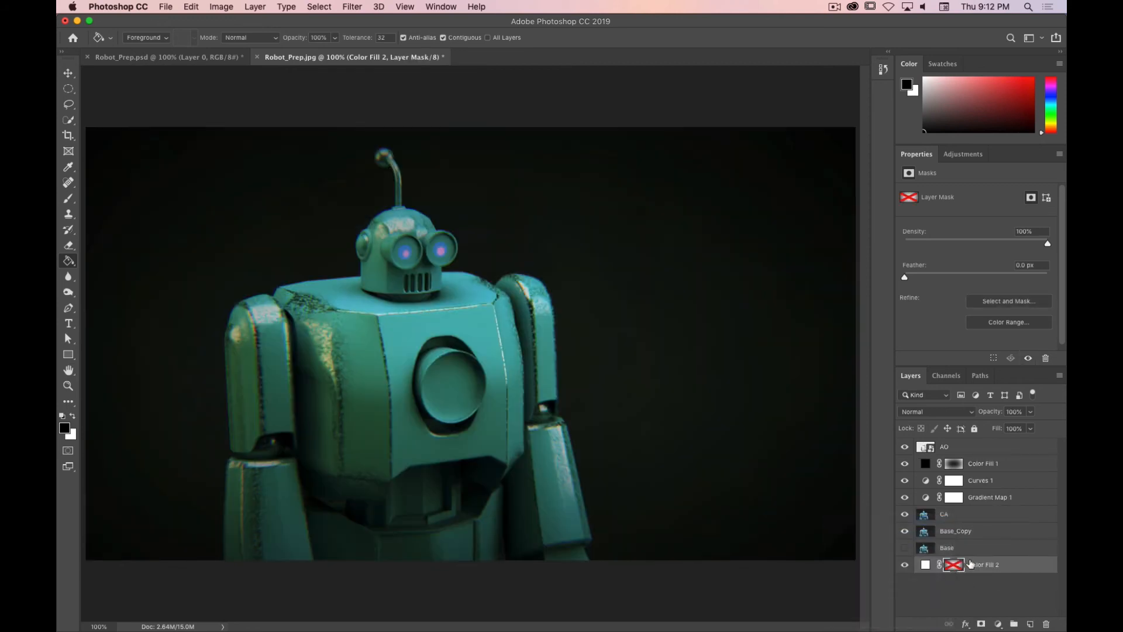
Step: Hide and re-show the Base_Copy, CA and AO layers to preview the vignette over the white background
click(905, 531)
click(905, 515)
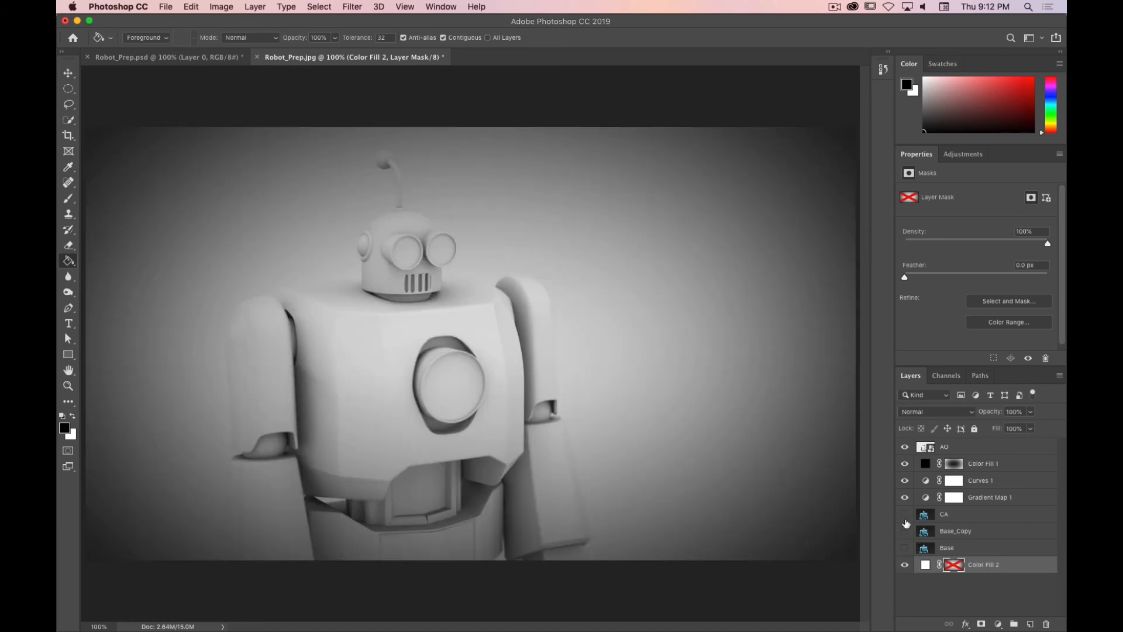
click(905, 449)
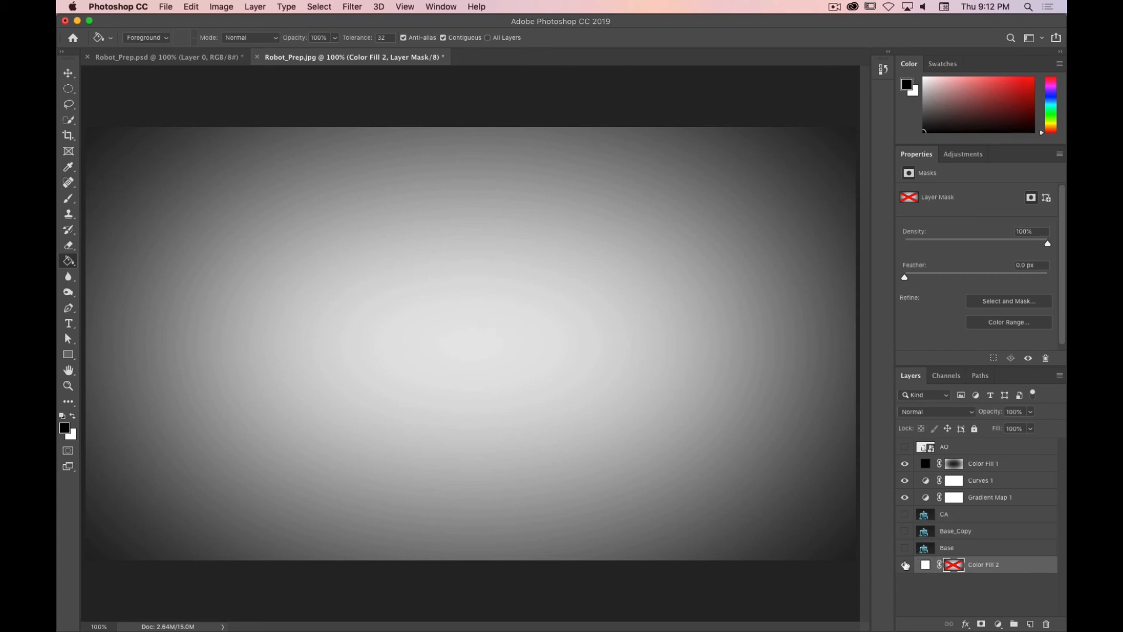
click(905, 531)
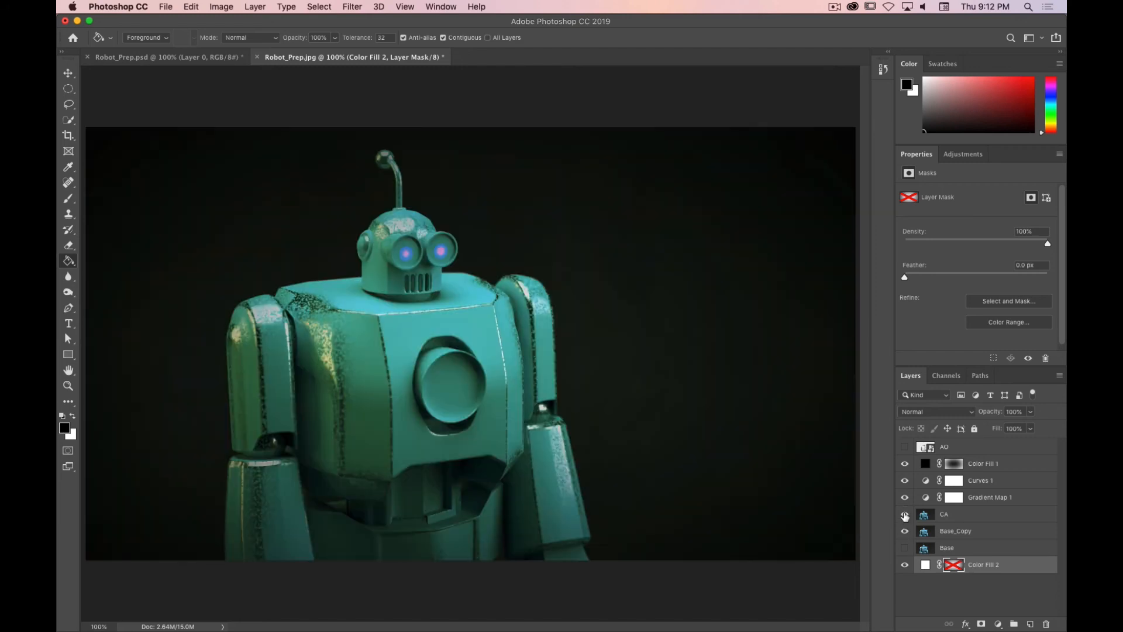
click(905, 513)
click(905, 447)
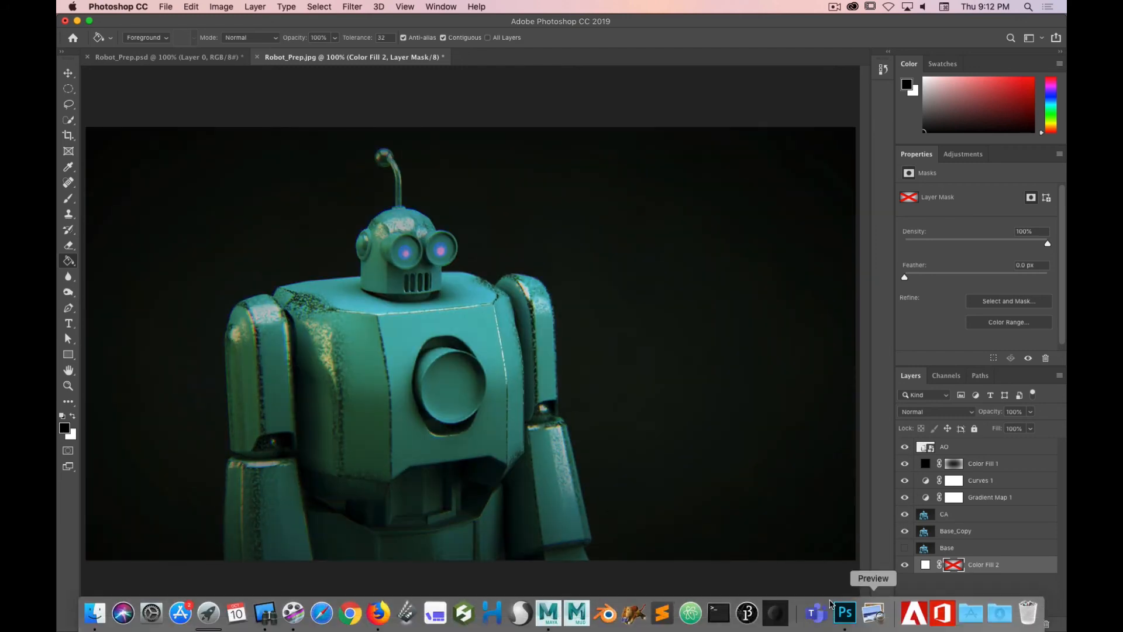
Step: Set the opacity of the black Color Fill 1 vignette layer to 20%
click(998, 464)
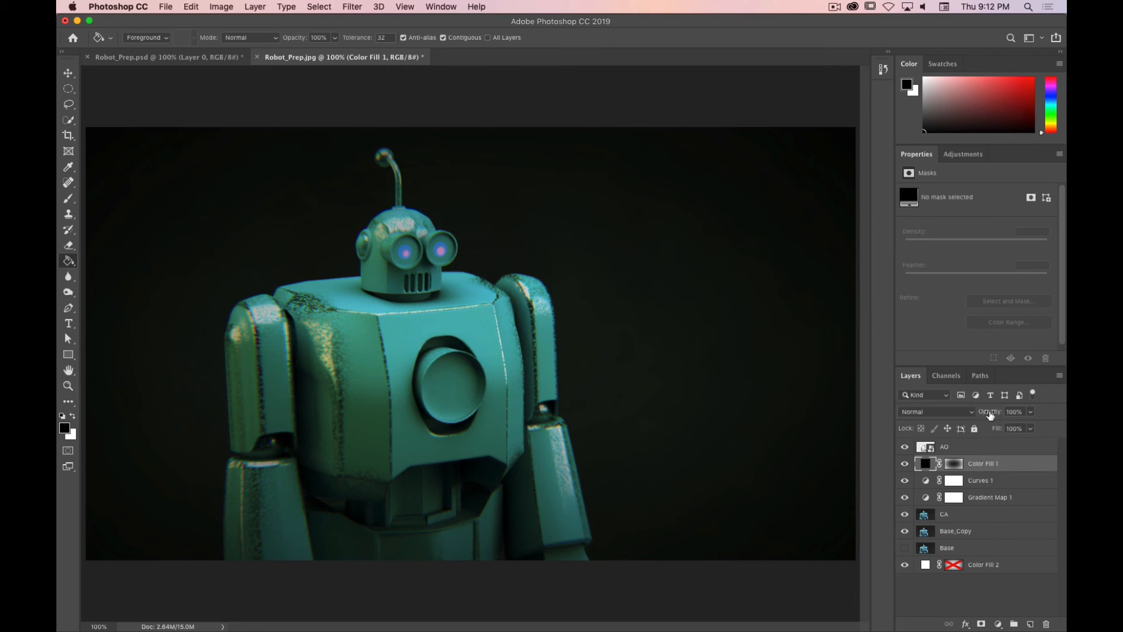
drag(995, 412, 981, 416)
click(1015, 411)
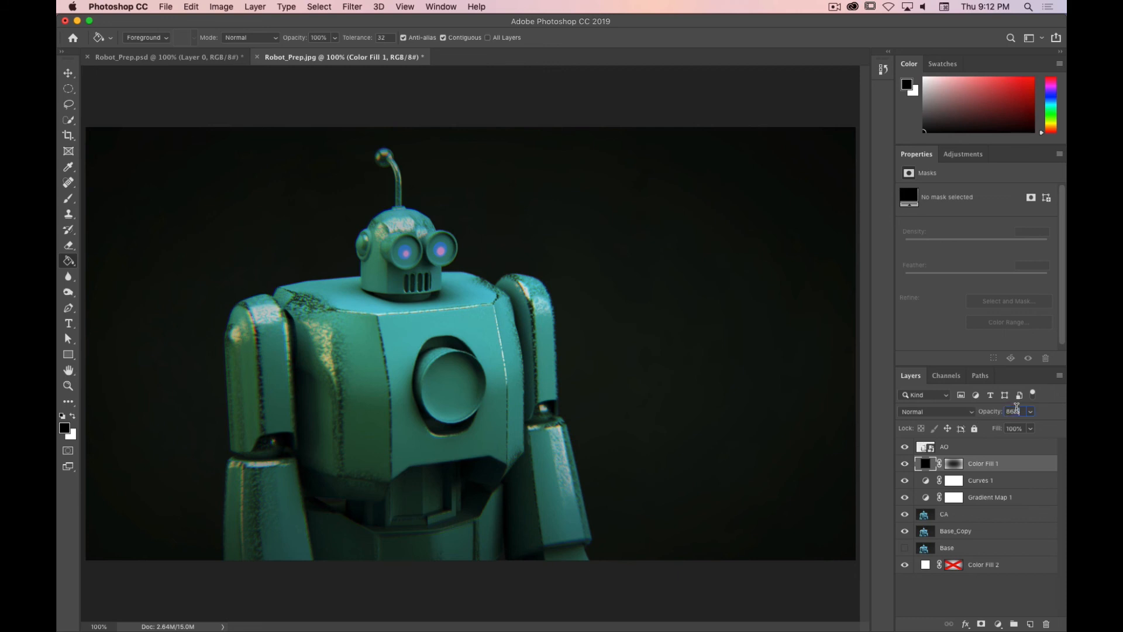
text(20)
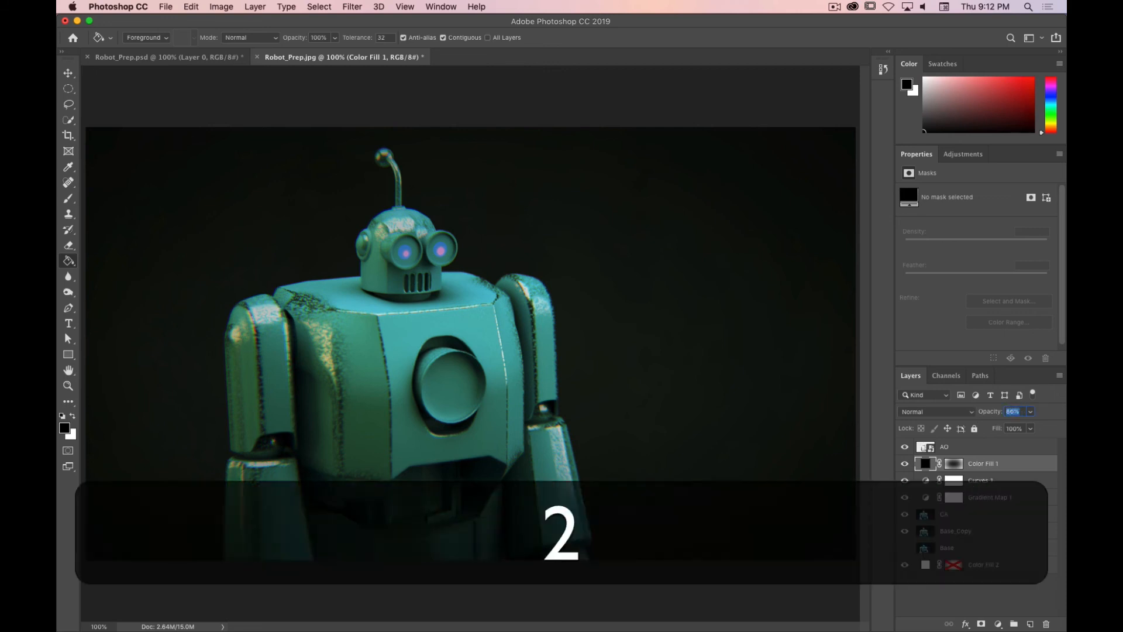
key(Return)
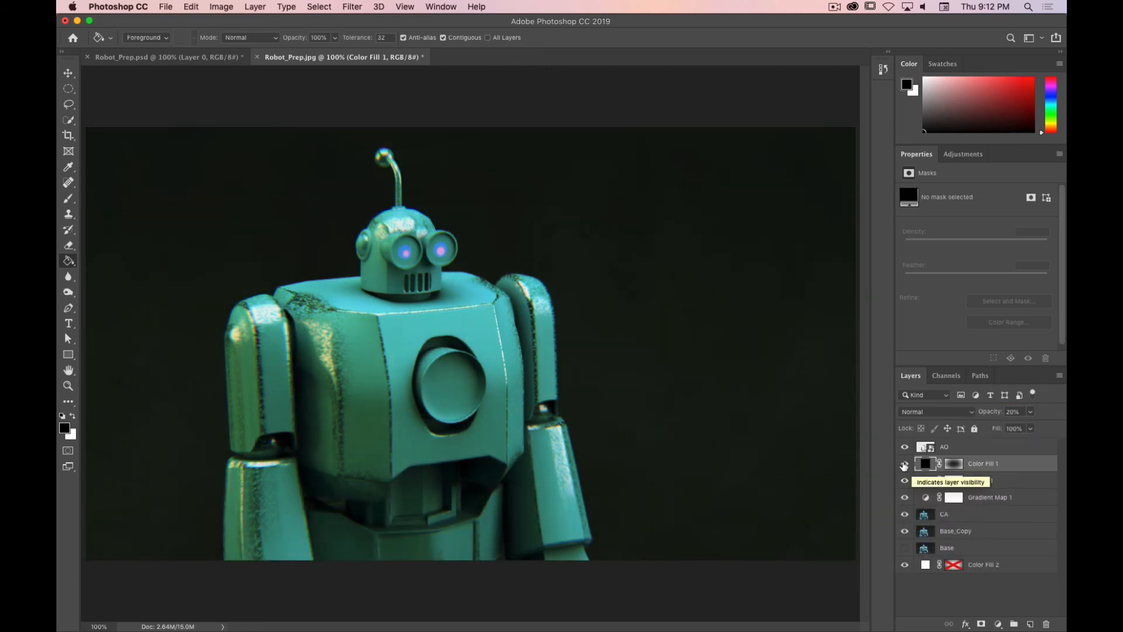
Step: Toggle Color Fill 1's visibility repeatedly to compare the image with and without the vignette
click(905, 464)
click(904, 464)
click(905, 464)
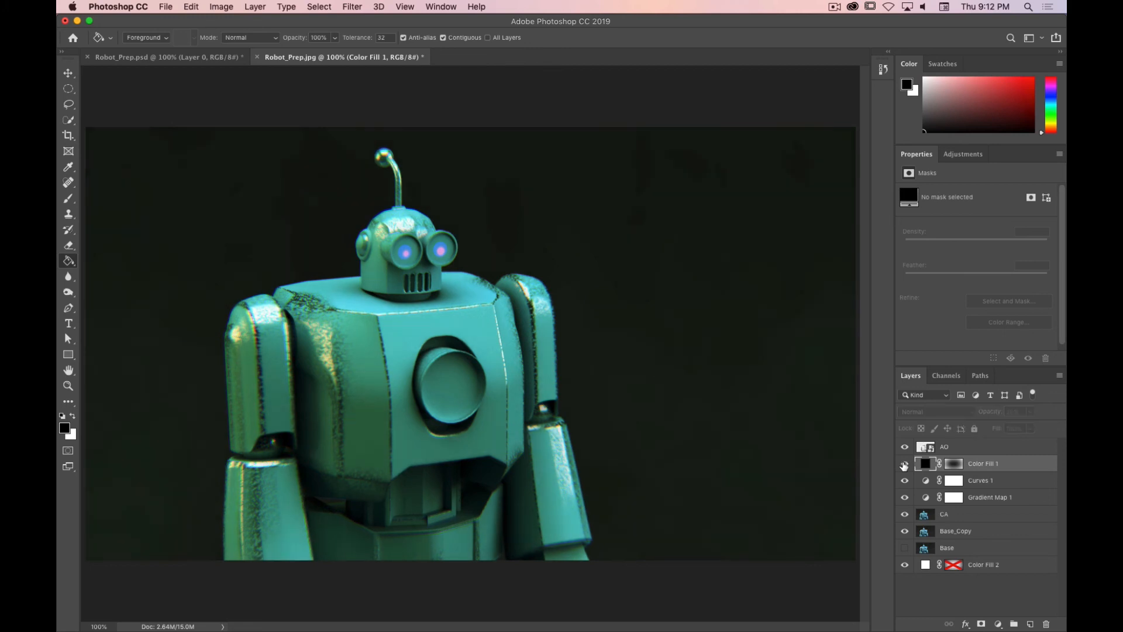
click(904, 464)
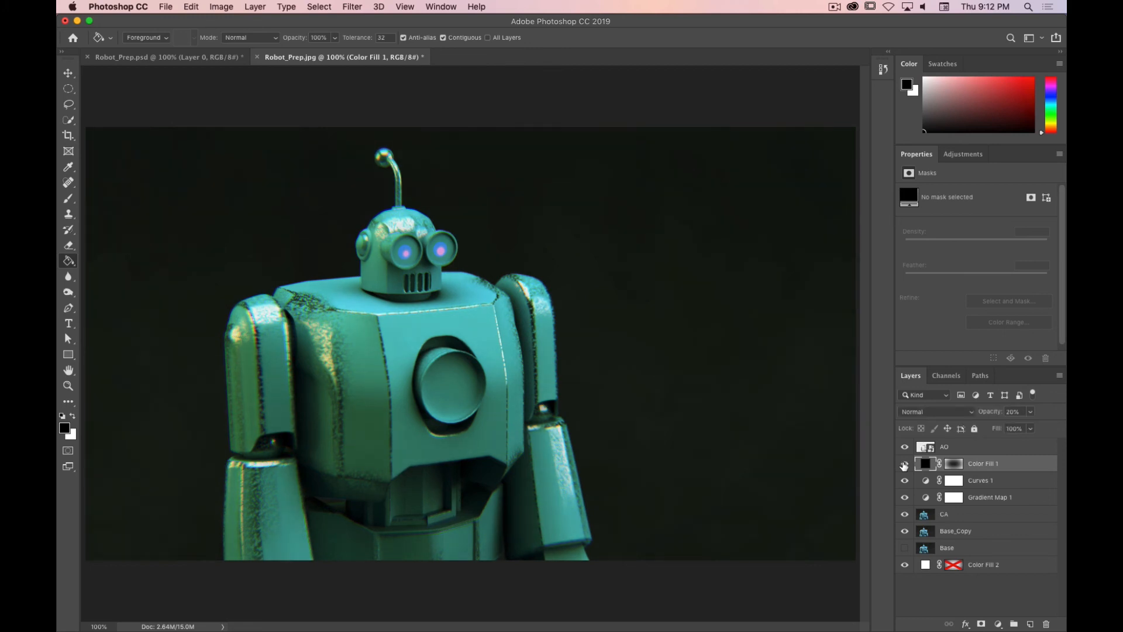
click(904, 464)
click(905, 464)
click(905, 464)
click(904, 464)
Step: Replace Color Fill 1's mask with a new mask from a 200 px feathered elliptical selection around the robot
right_click(957, 466)
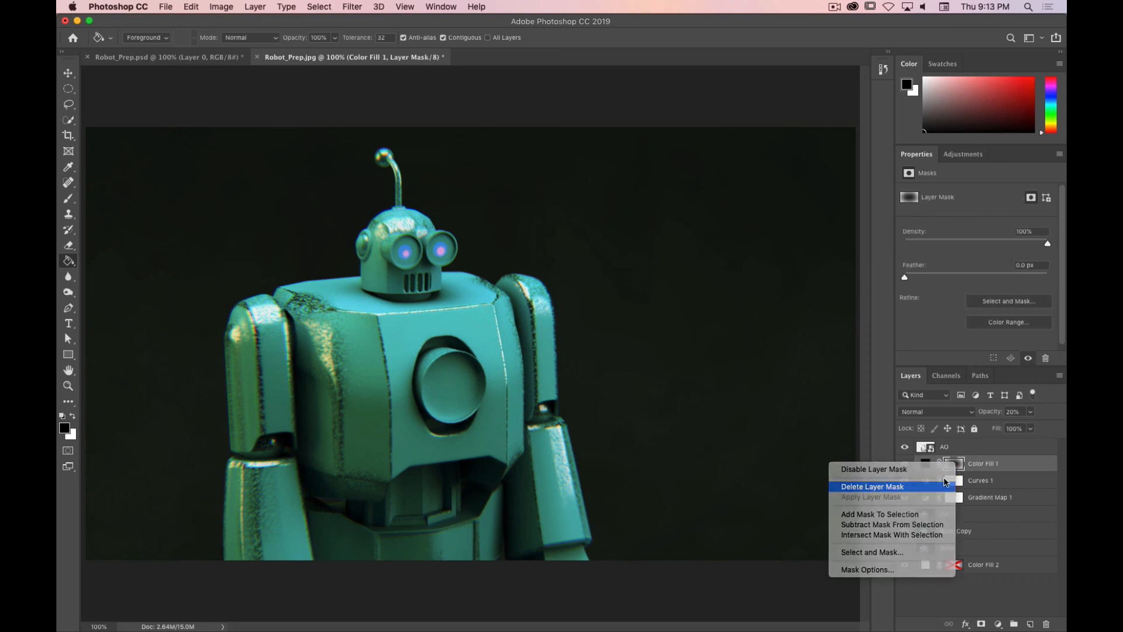
click(934, 487)
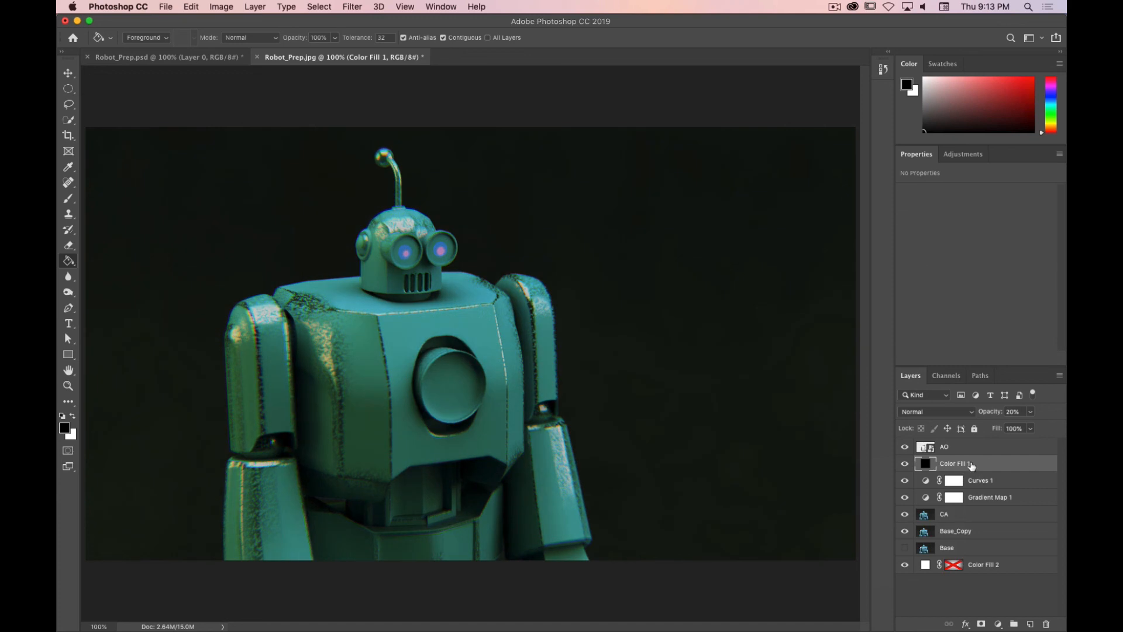
click(68, 88)
drag(223, 136, 608, 620)
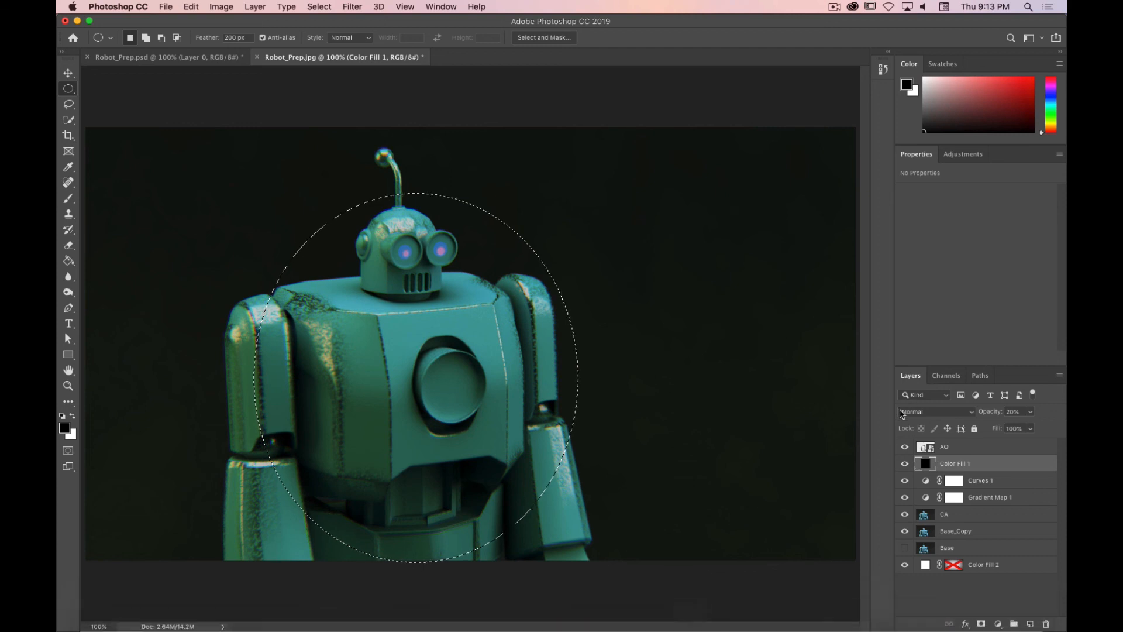
click(982, 625)
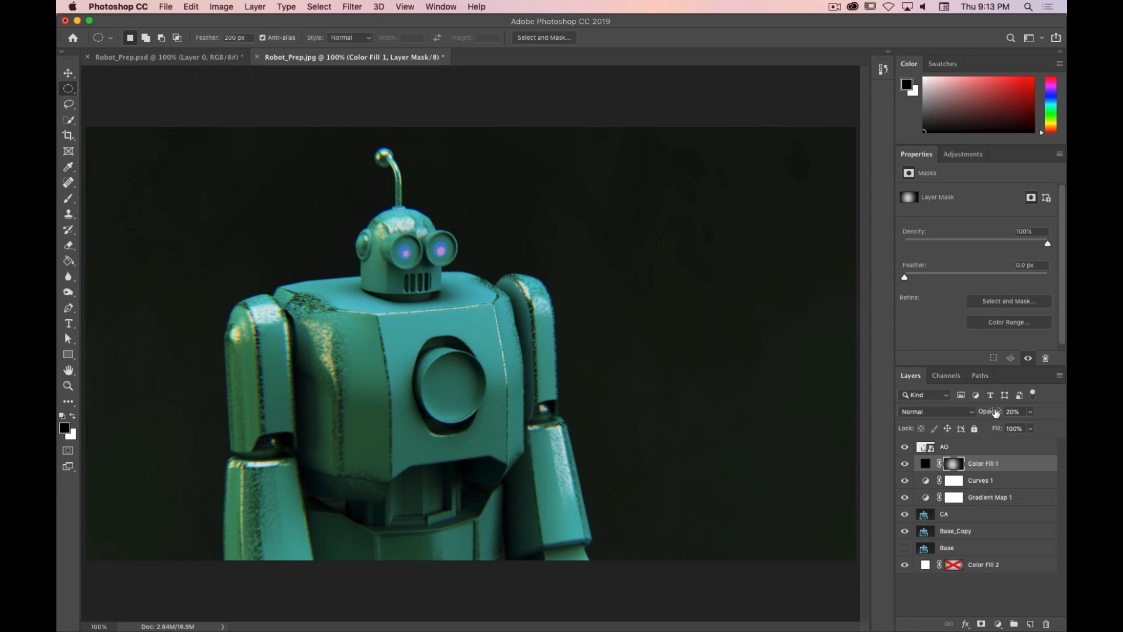
Step: Invert the new mask and try Color Fill 1's opacity at 100%
drag(997, 413, 1065, 383)
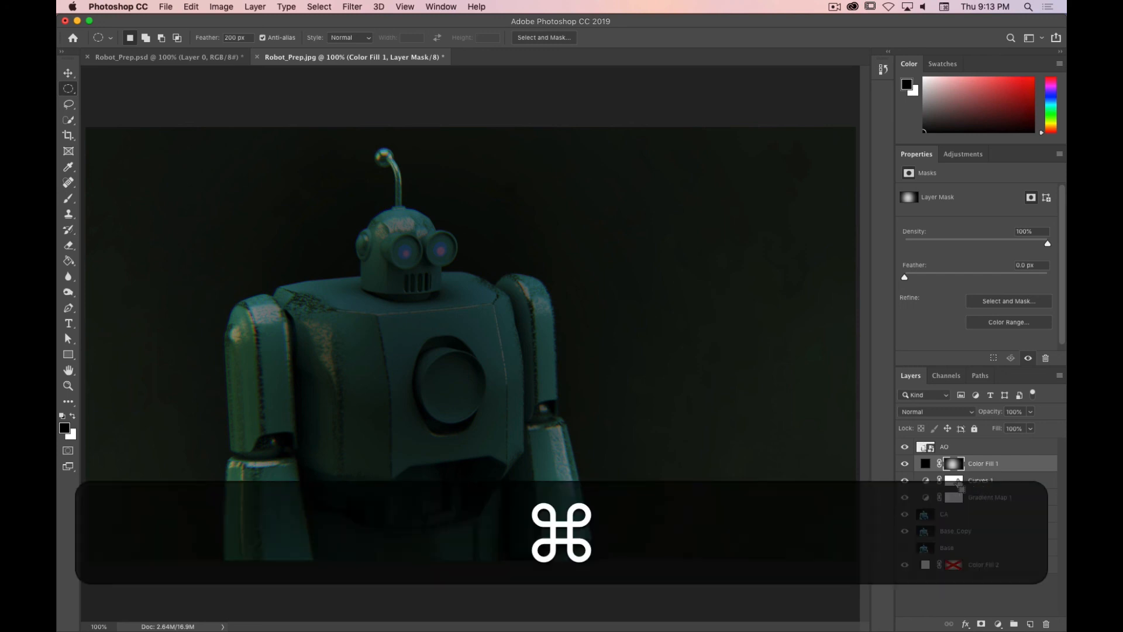
key(super+i)
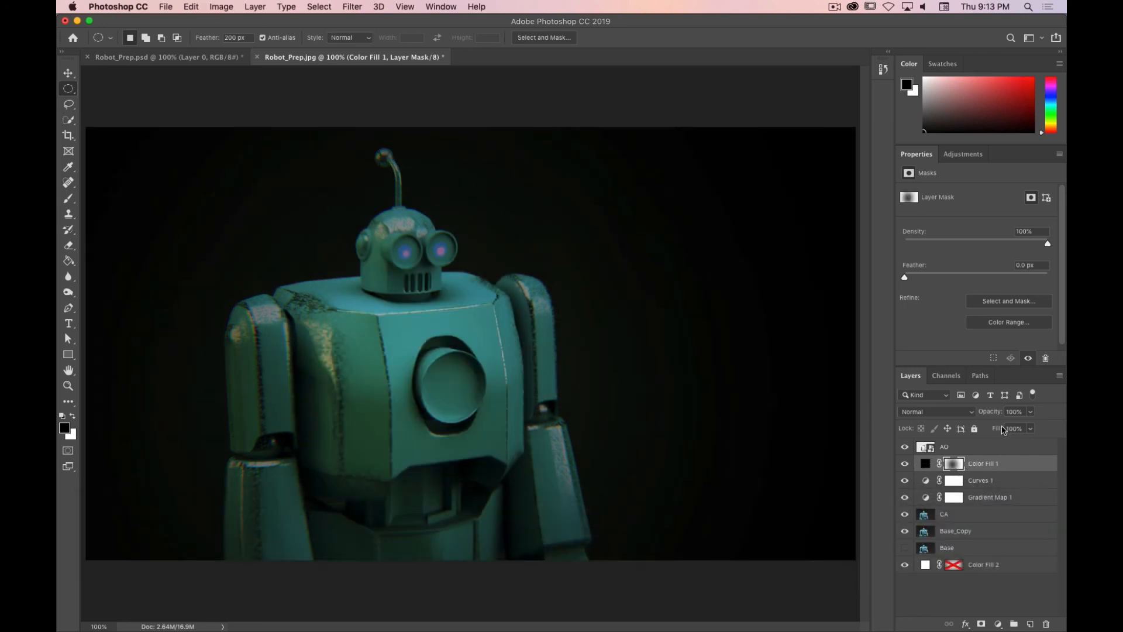
click(1014, 411)
text(0)
key(Return)
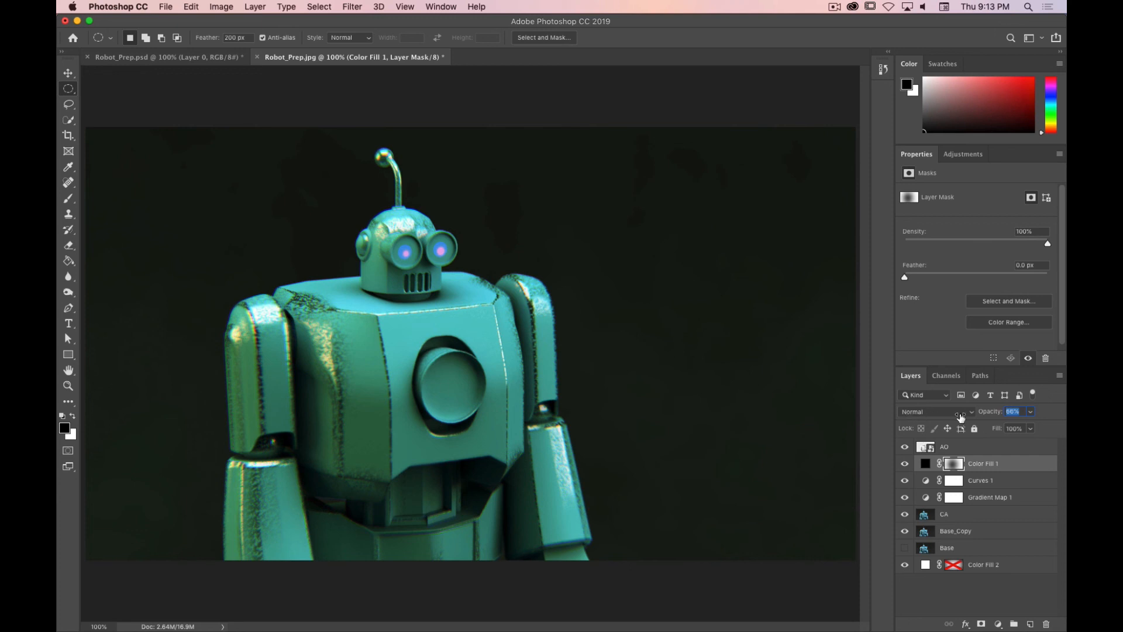
text(100)
key(Return)
drag(1039, 413, 984, 414)
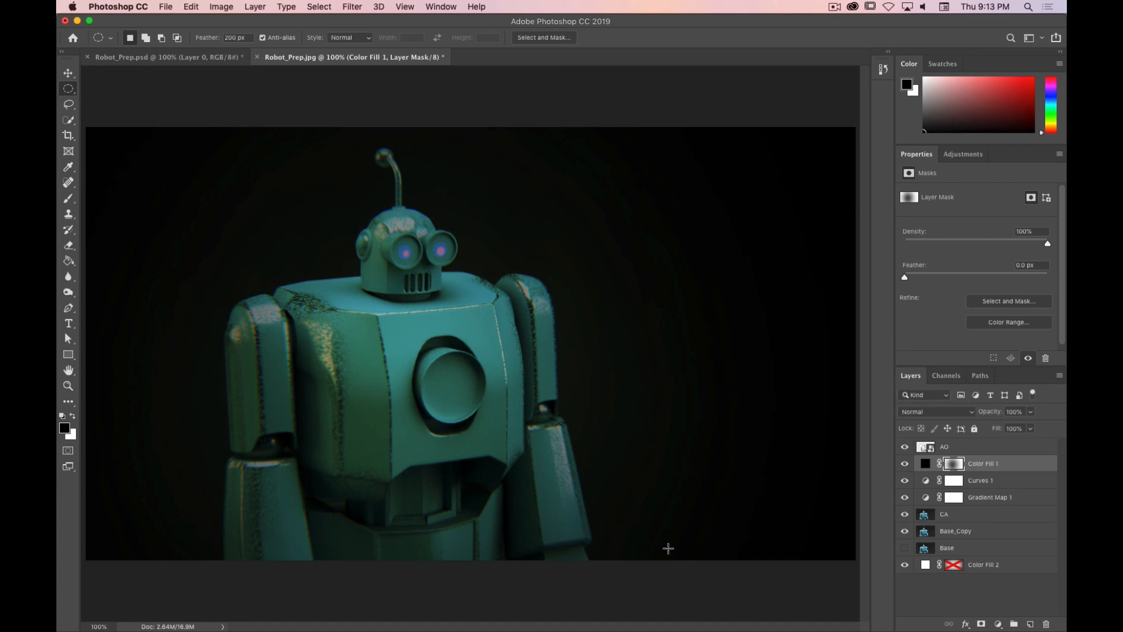
Step: Undo the mask replacement and opacity changes on Color Fill 1
key(super+z)
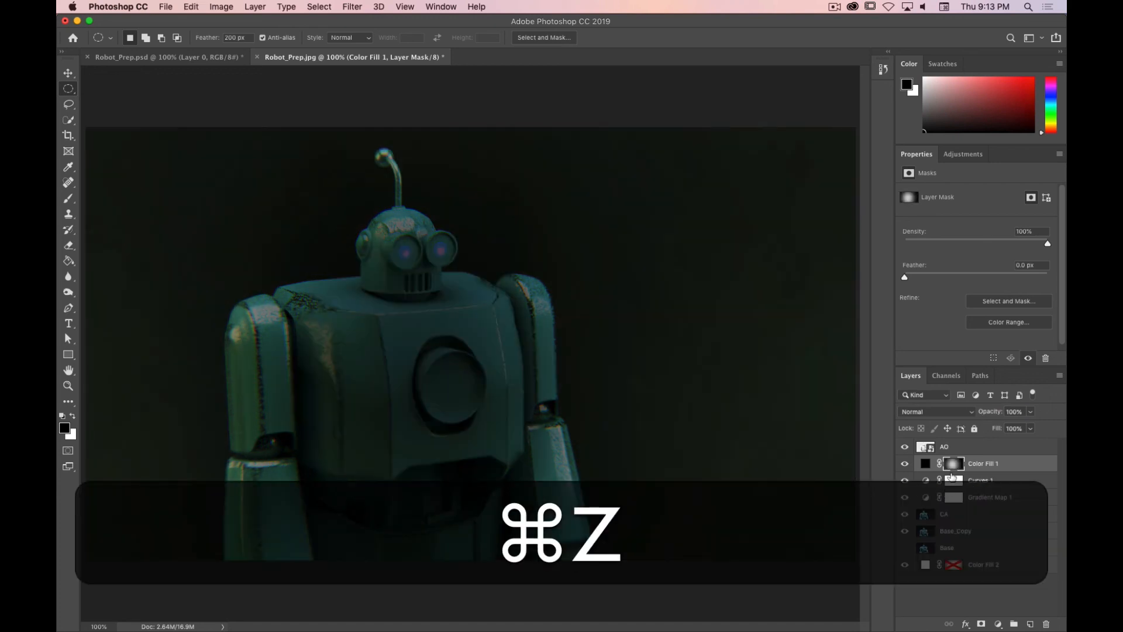
key(super+z)
key(super+z)
key(super+z)
key(super+z)
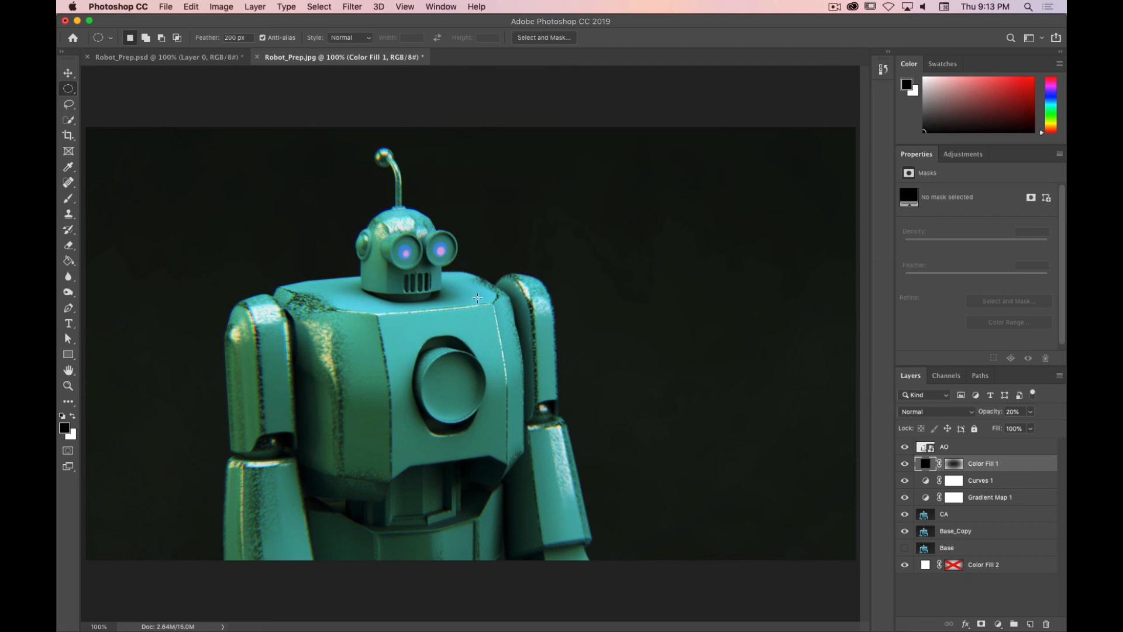
Step: Select the Healing Brush Tool and the CA layer, try healing the robot's upper chest, and undo it
key(x)
click(68, 184)
click(69, 184)
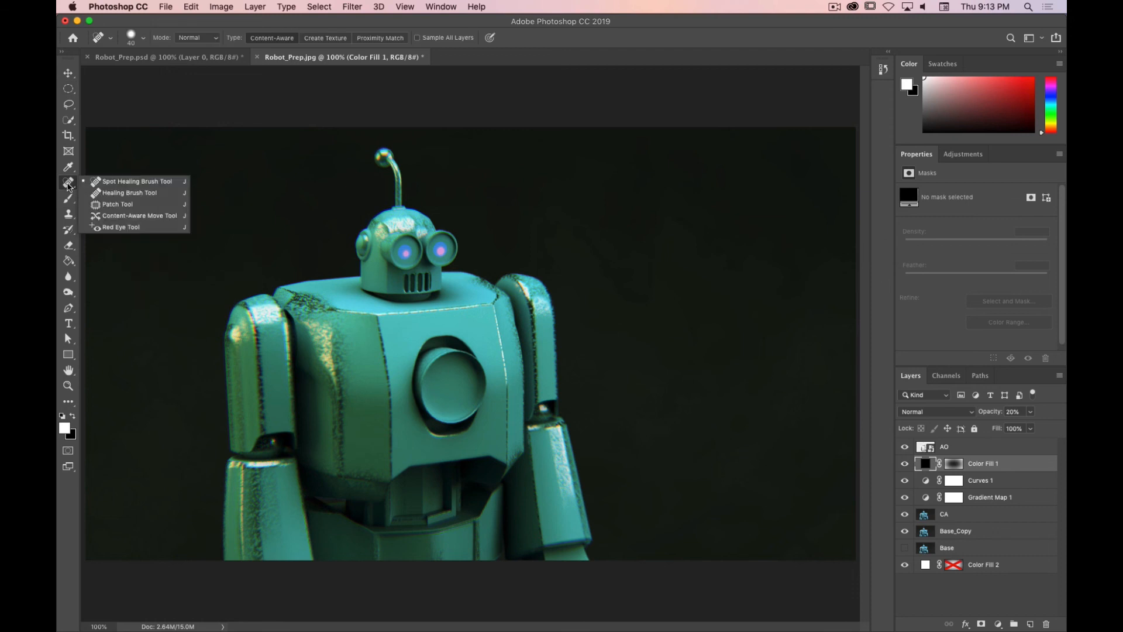
click(123, 193)
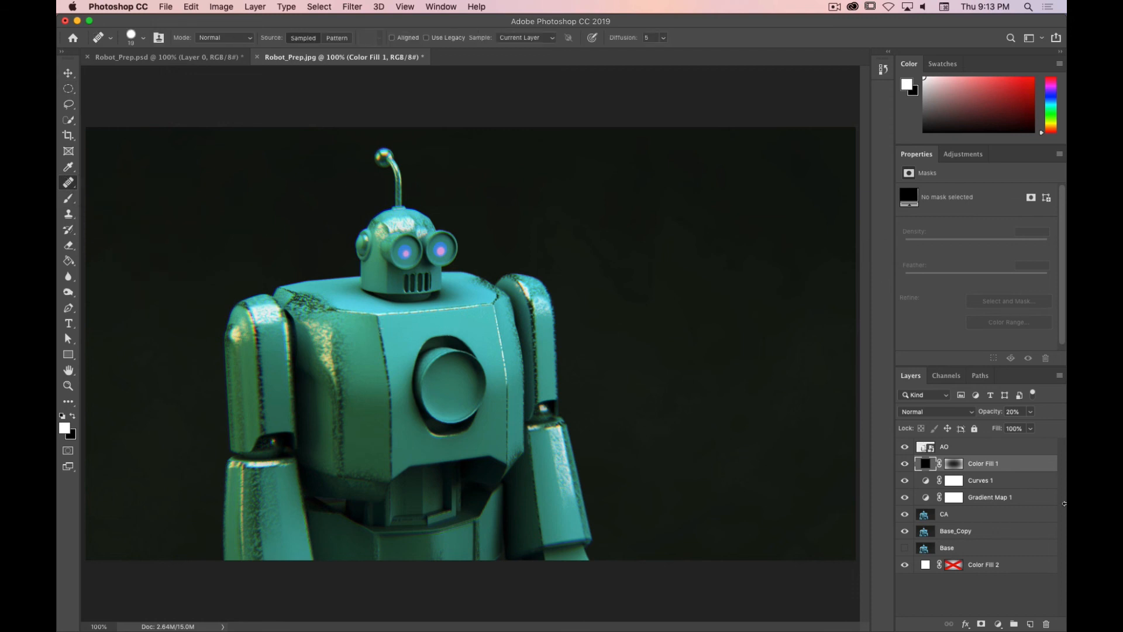
click(974, 518)
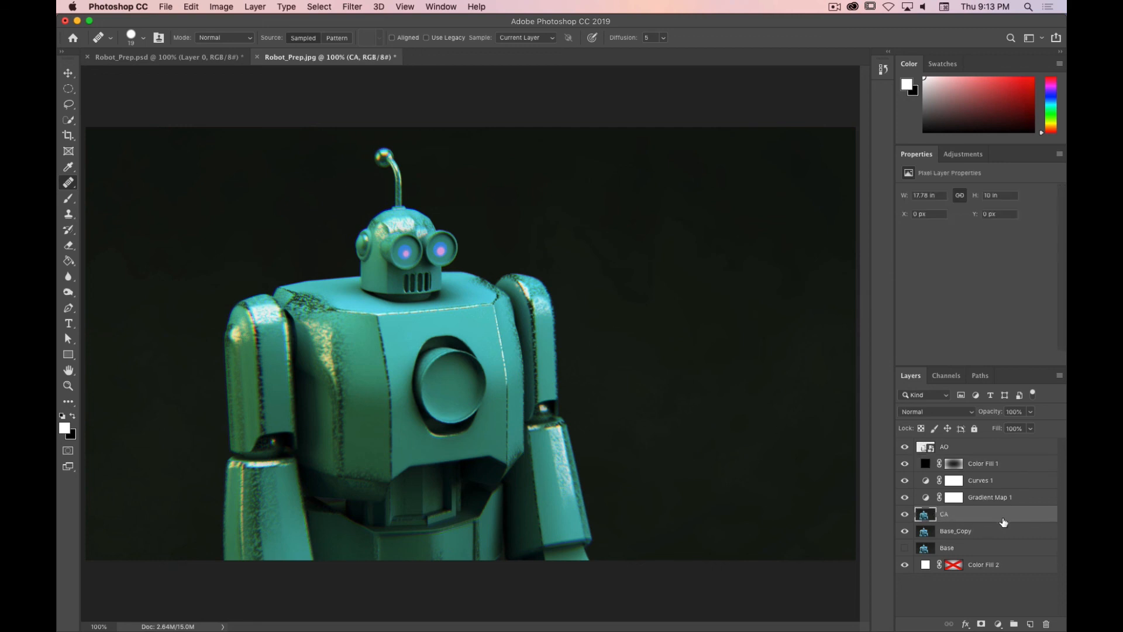
click(378, 323)
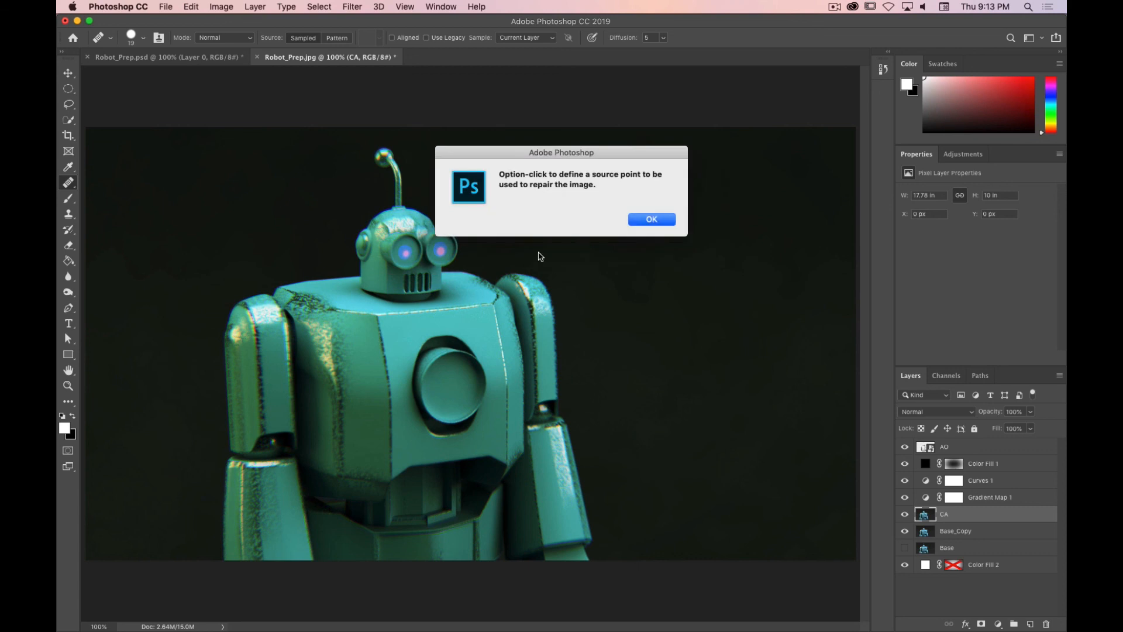
click(653, 220)
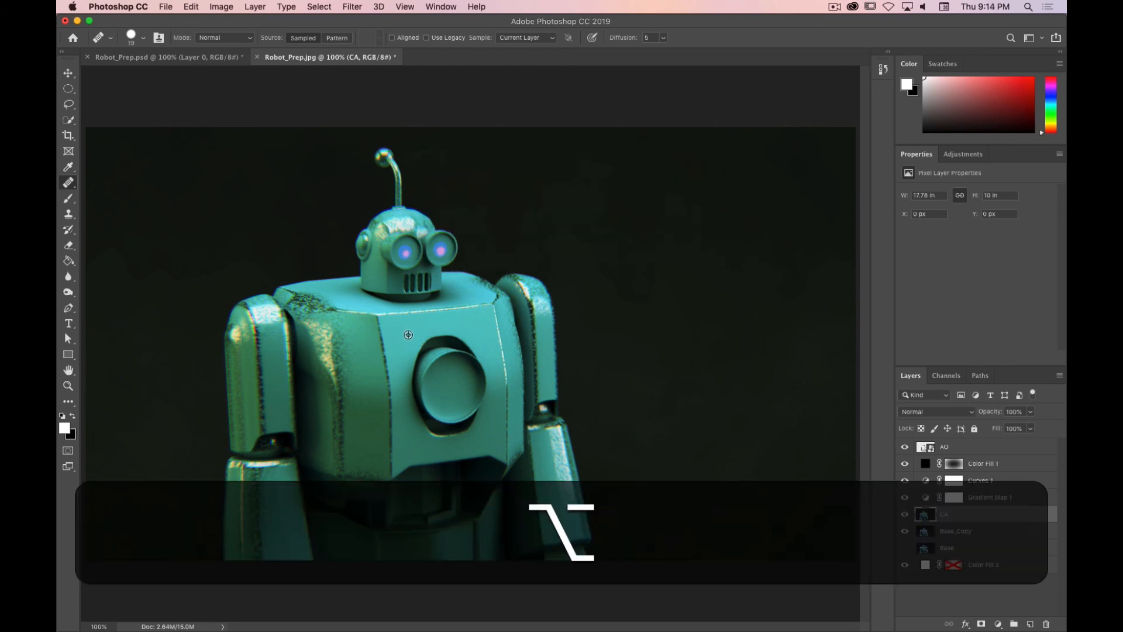
drag(379, 318, 391, 404)
key(ctrl+super+z)
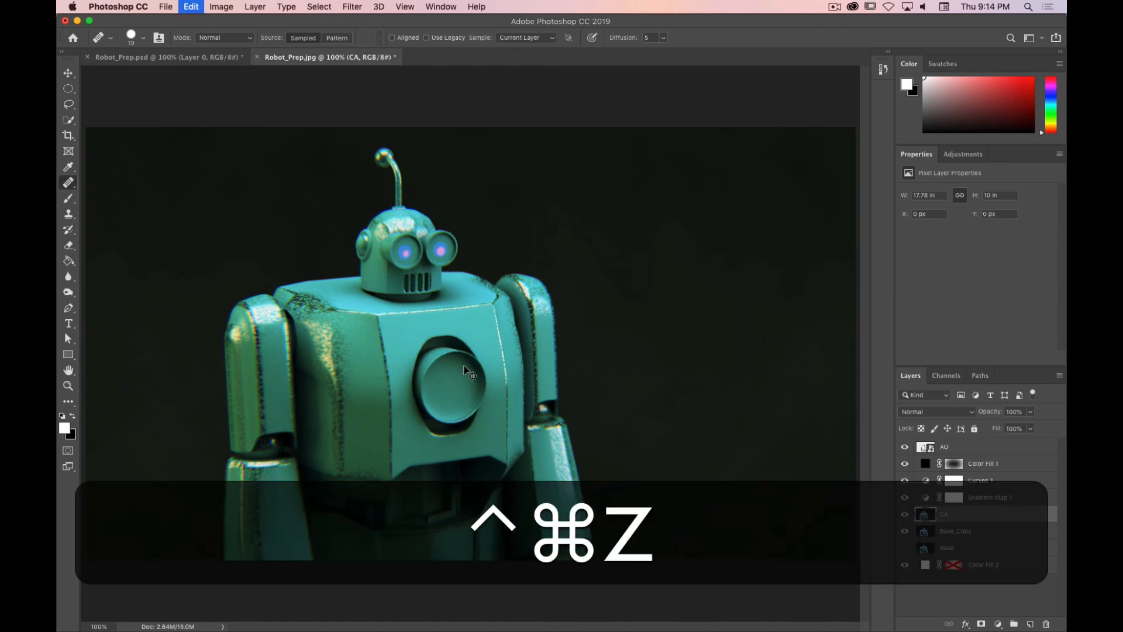
Step: Try a smaller Spot Healing Brush stroke down the robot's chest on the CA layer, then undo it
drag(68, 184, 100, 181)
key(bracketleft)
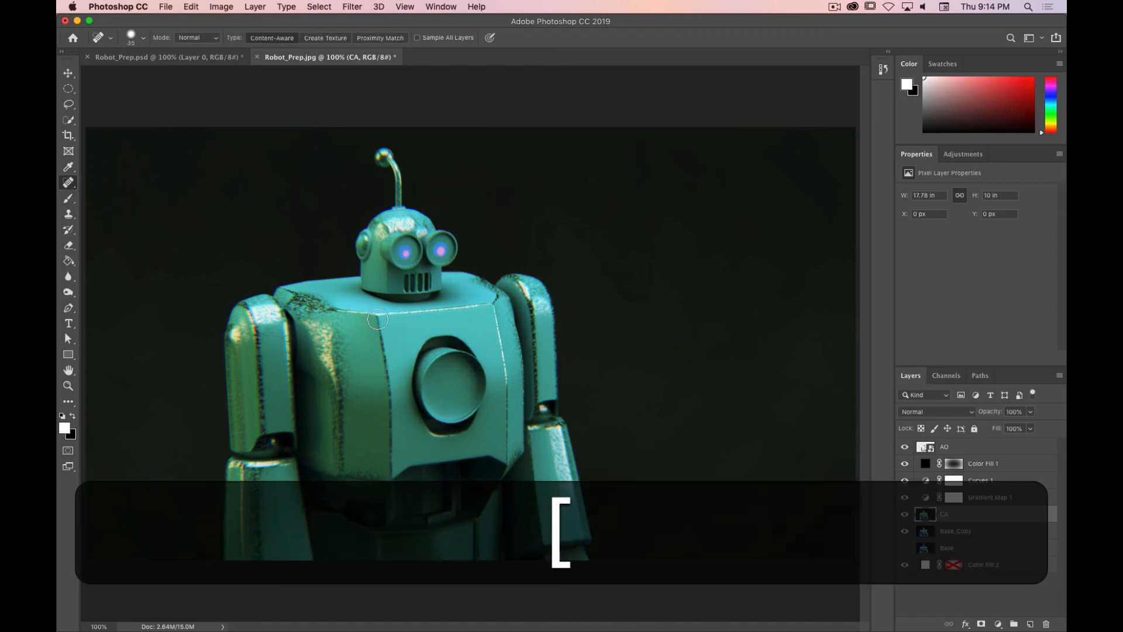
mouse_move(378, 319)
mouse_down()
mouse_move(392, 384)
mouse_move(376, 322)
mouse_move(384, 378)
mouse_up()
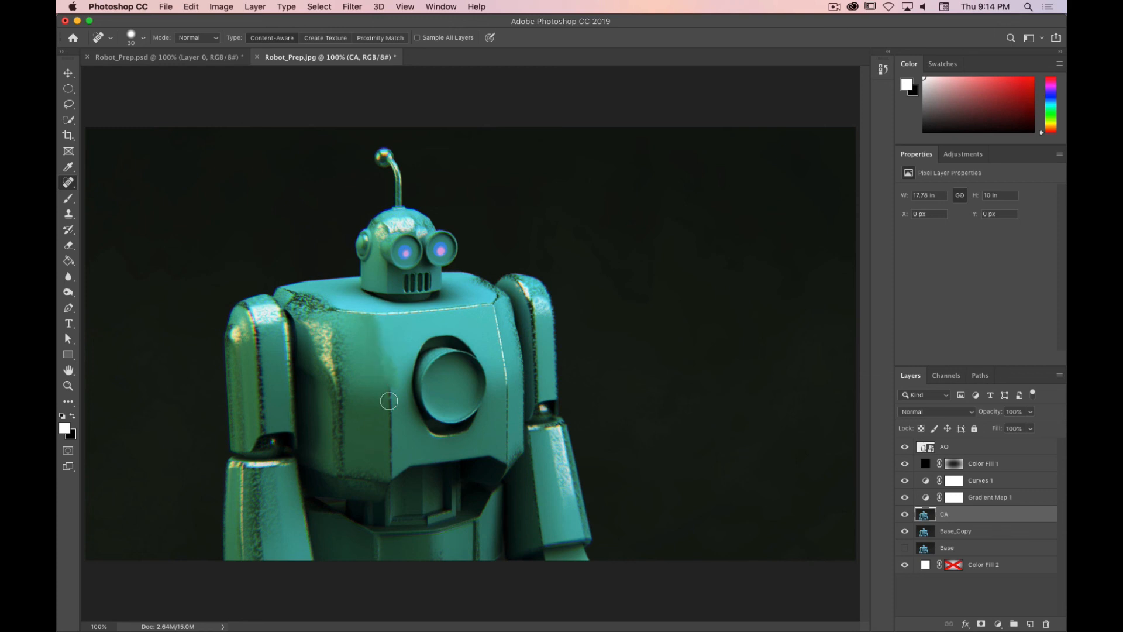
key(super)
key(super+z)
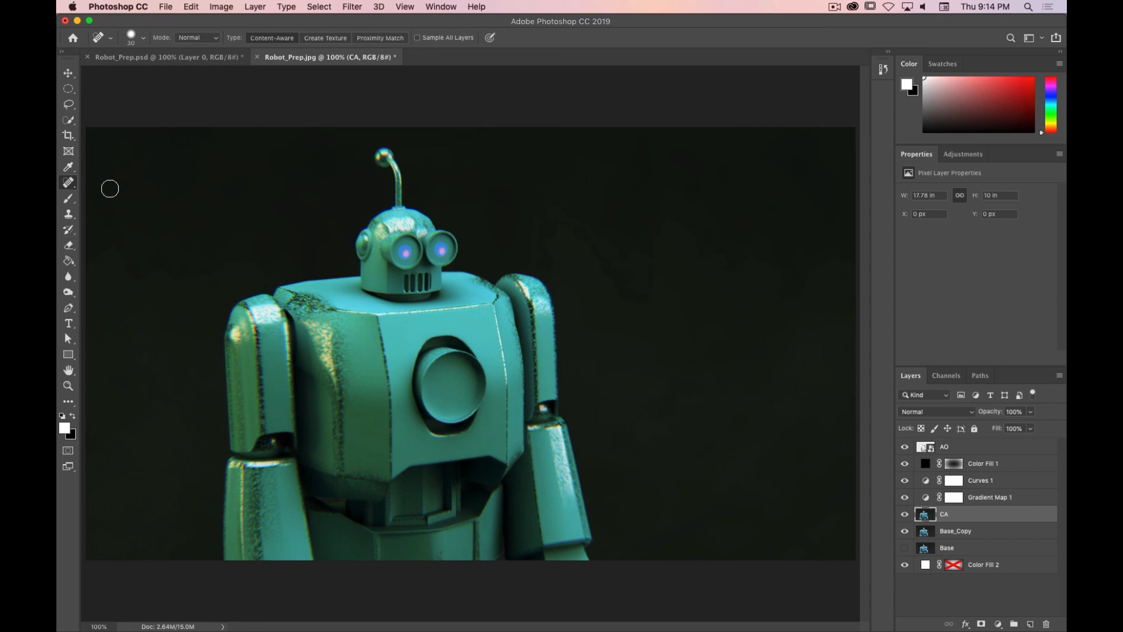
Step: Switch back to the Healing Brush Tool, try healing near the robot's eye, and undo the stroke
right_click(73, 186)
click(106, 192)
key(alt)
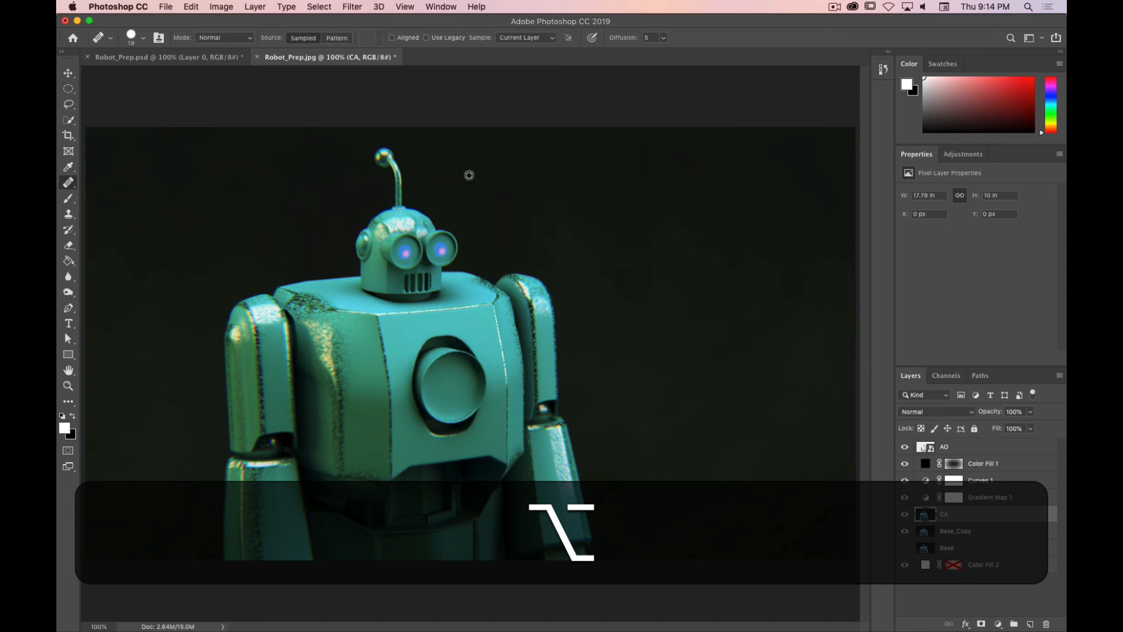
drag(444, 251, 436, 253)
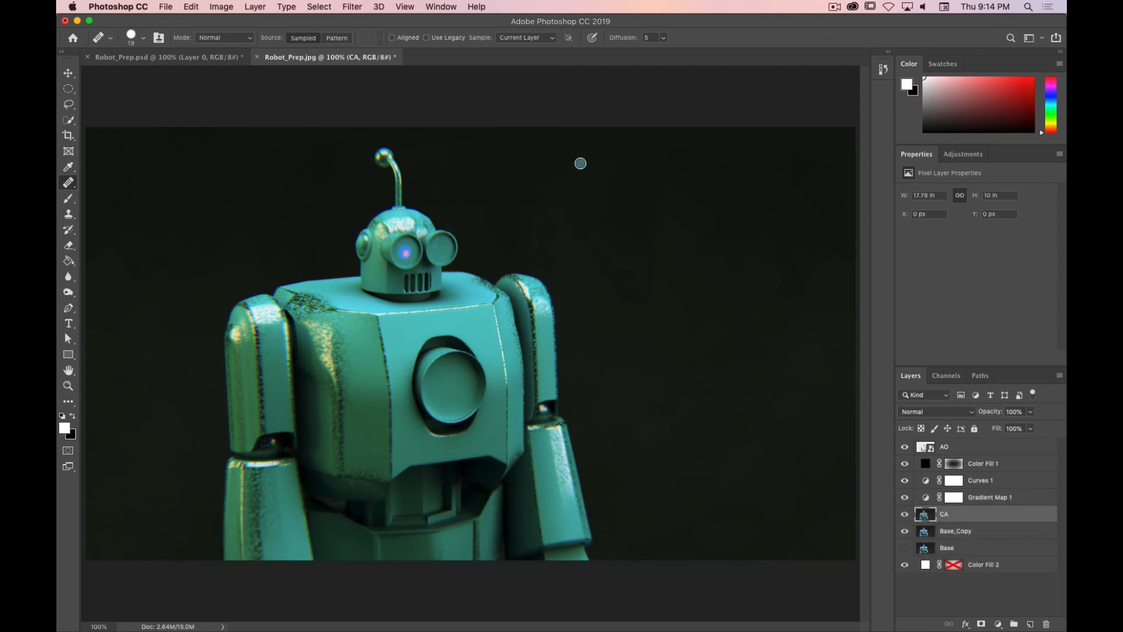
key(super+z)
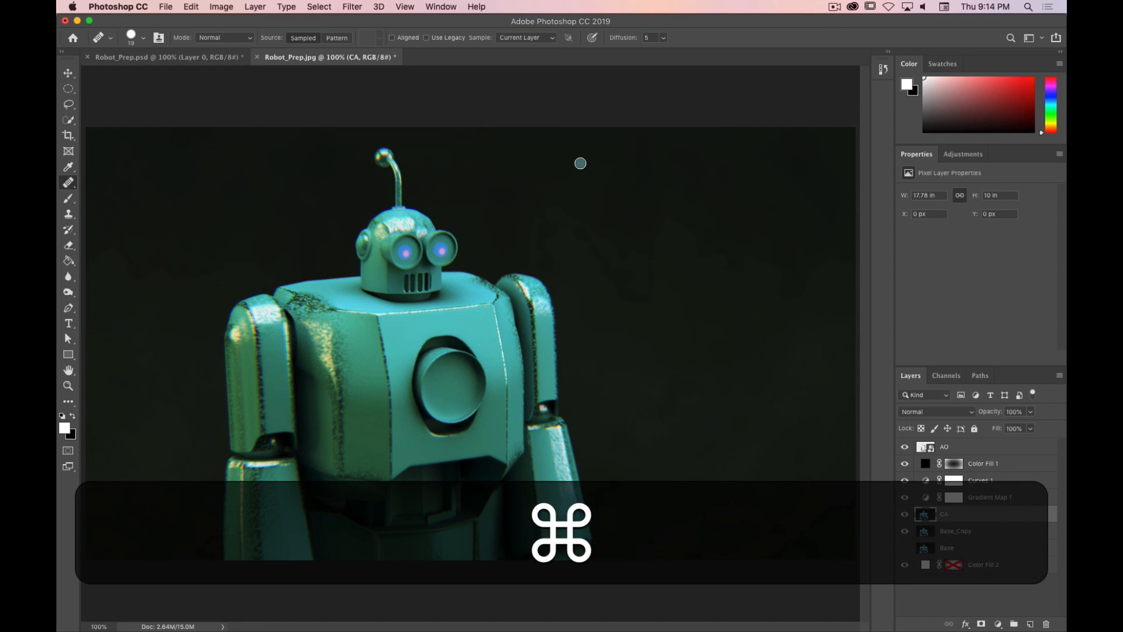